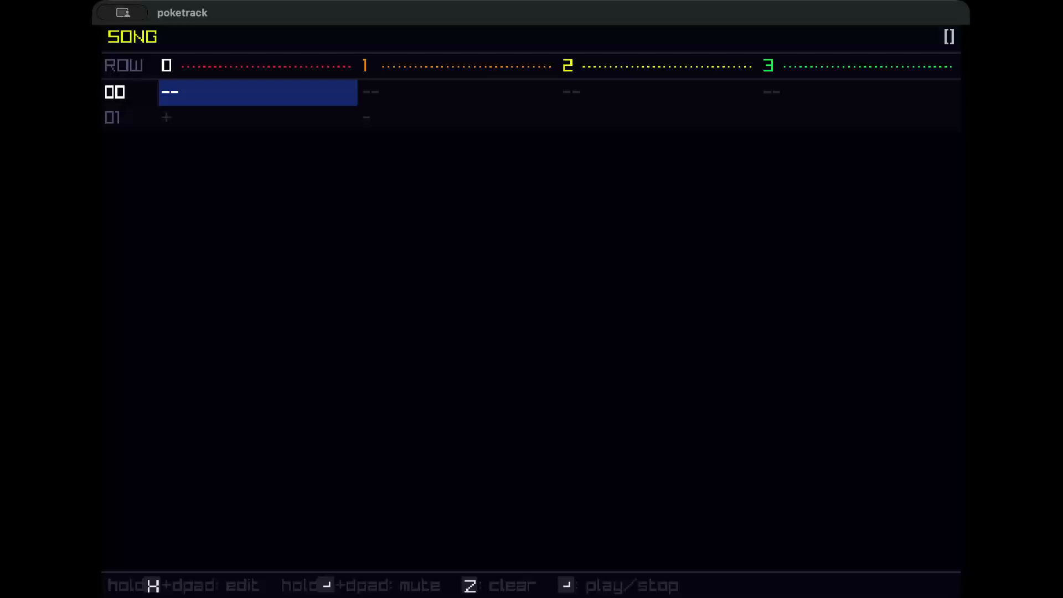
Examine the song grid by moving across channels 0 to 3 in the first row.
key(Right)
key(Left)
key(Right)
key(Right)
key(Right)
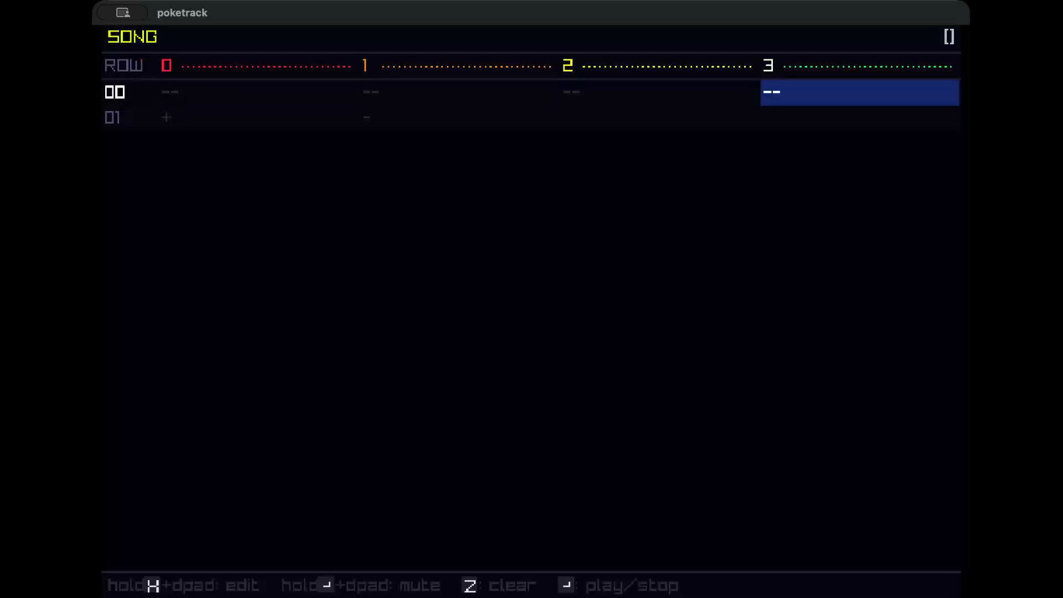
key(Left)
key(Left)
key(Left)
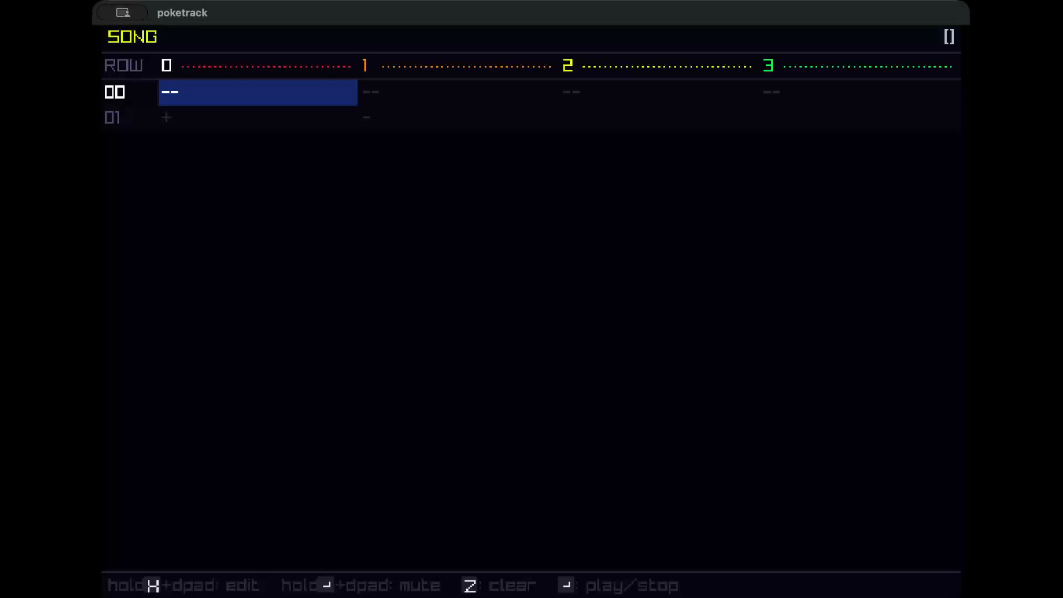
key(Right)
key(Right)
key(Left)
key(Left)
key(Right)
key(Right)
key(Right)
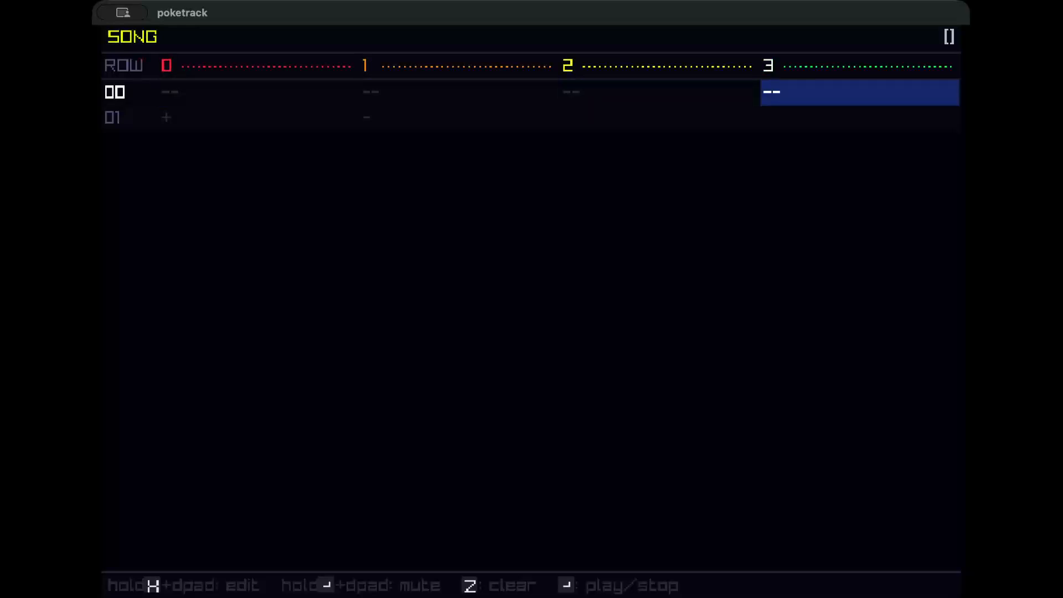
key(Left)
key(Left)
key(Left)
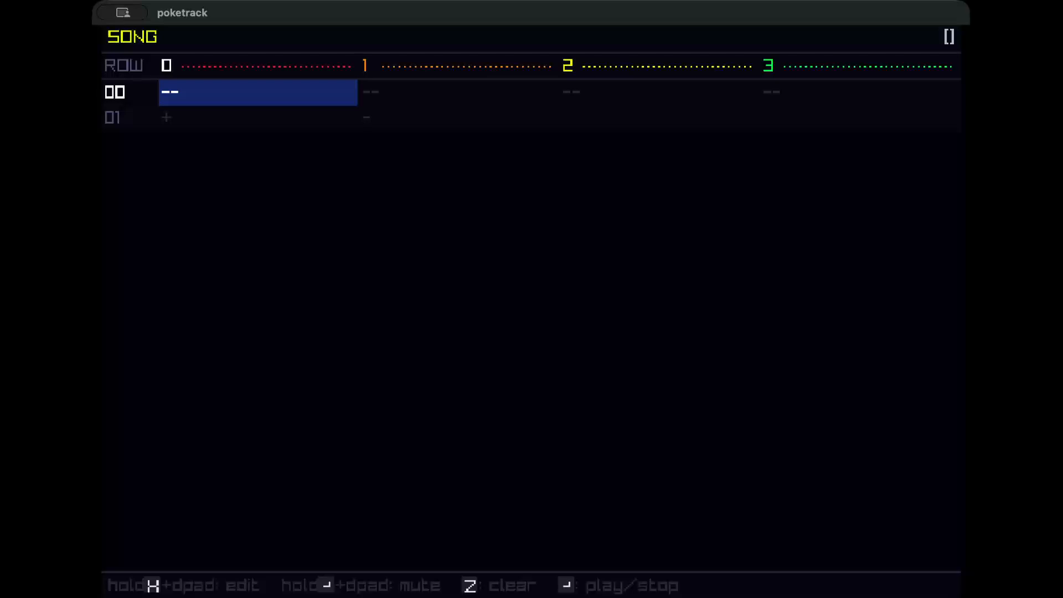
key(Right)
key(Right)
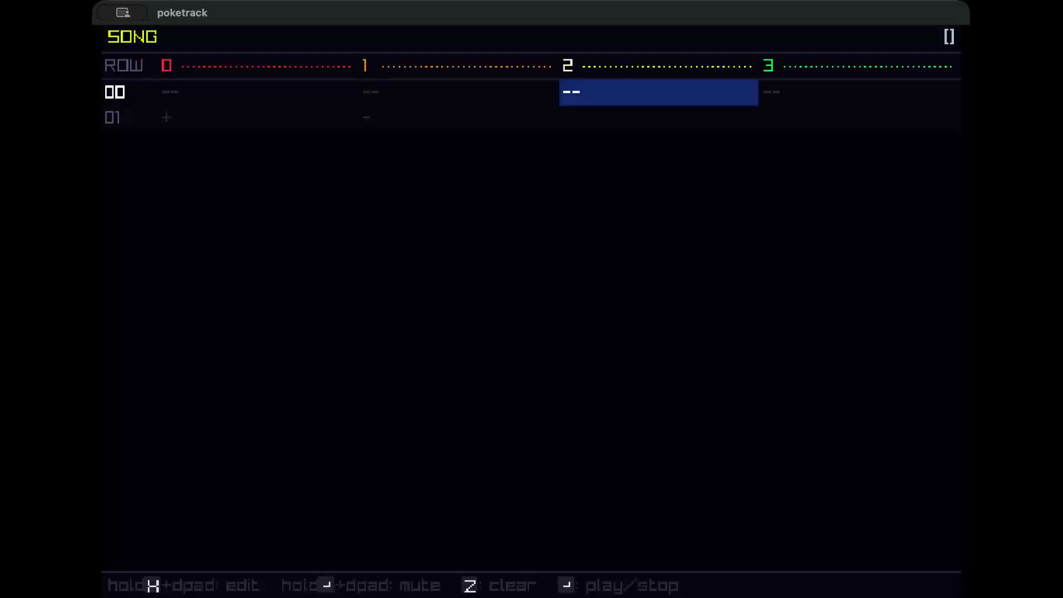
key(Right)
key(Left)
key(Left)
key(Left)
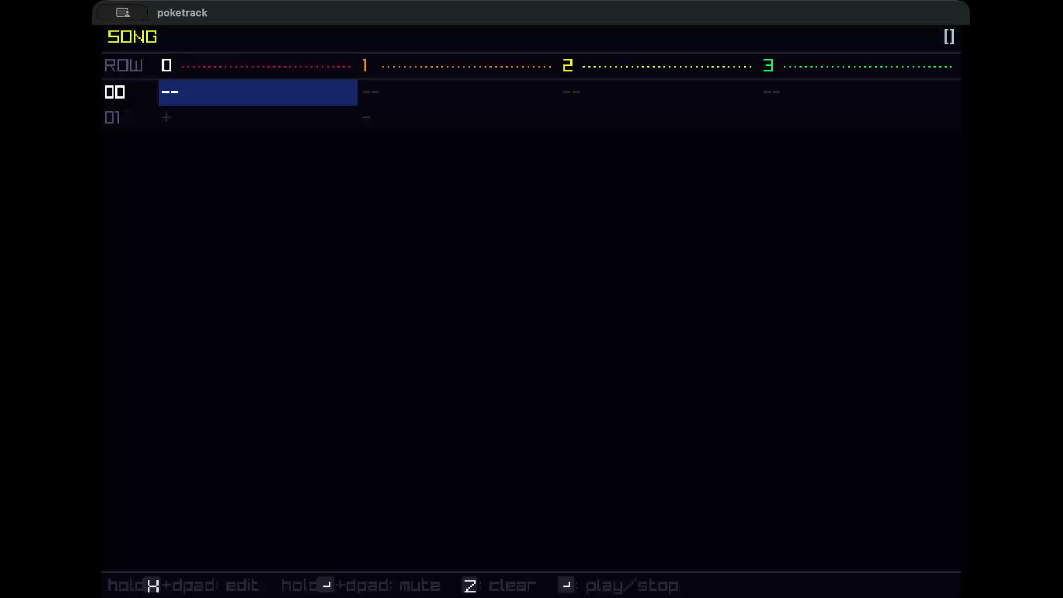
Open pattern 00 from the first song cell of channel 0.
key(Down)
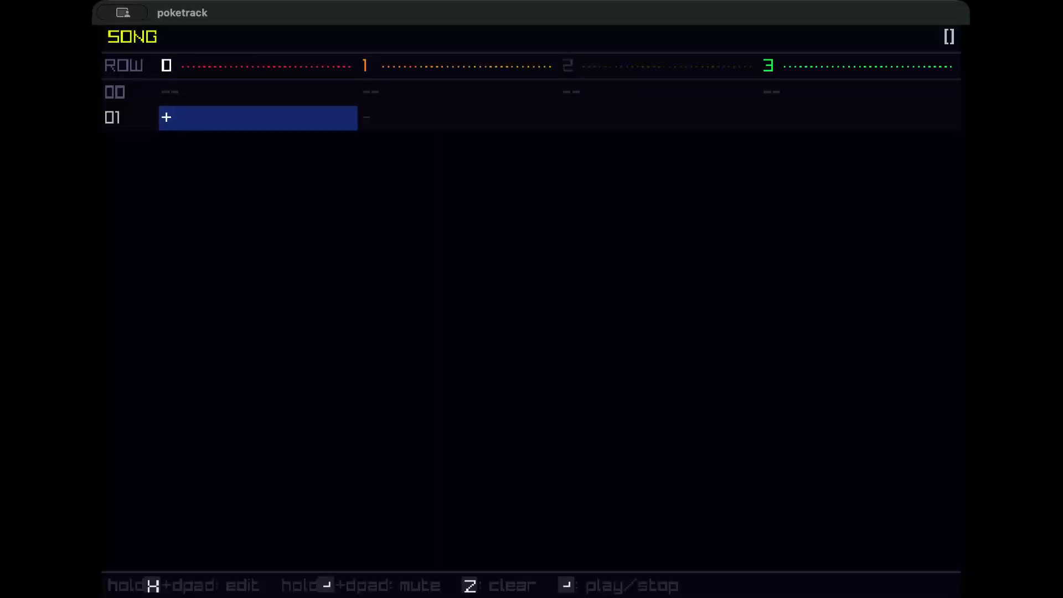
key(Right)
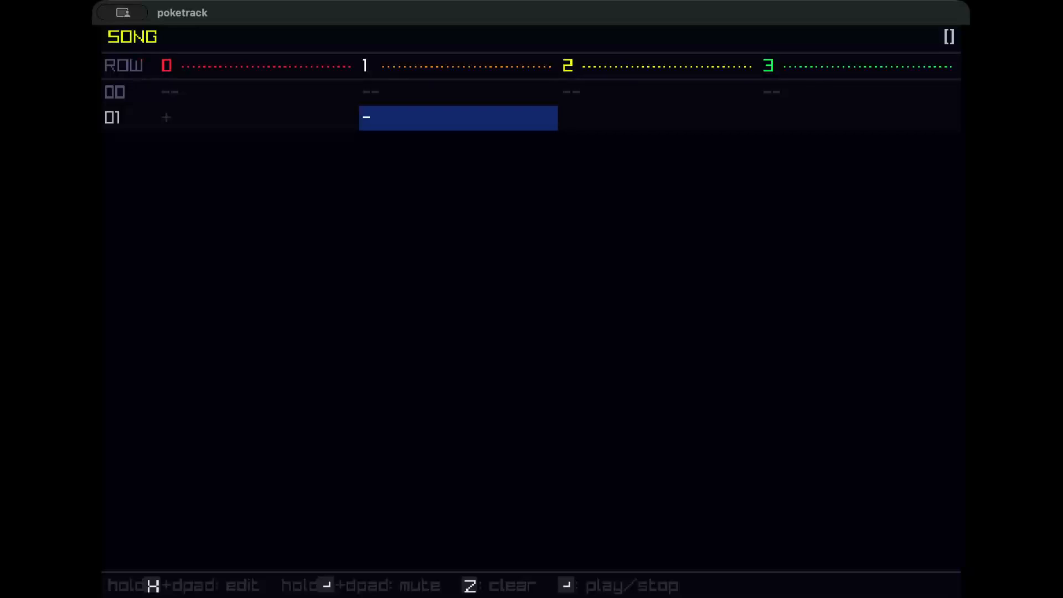
key(Up)
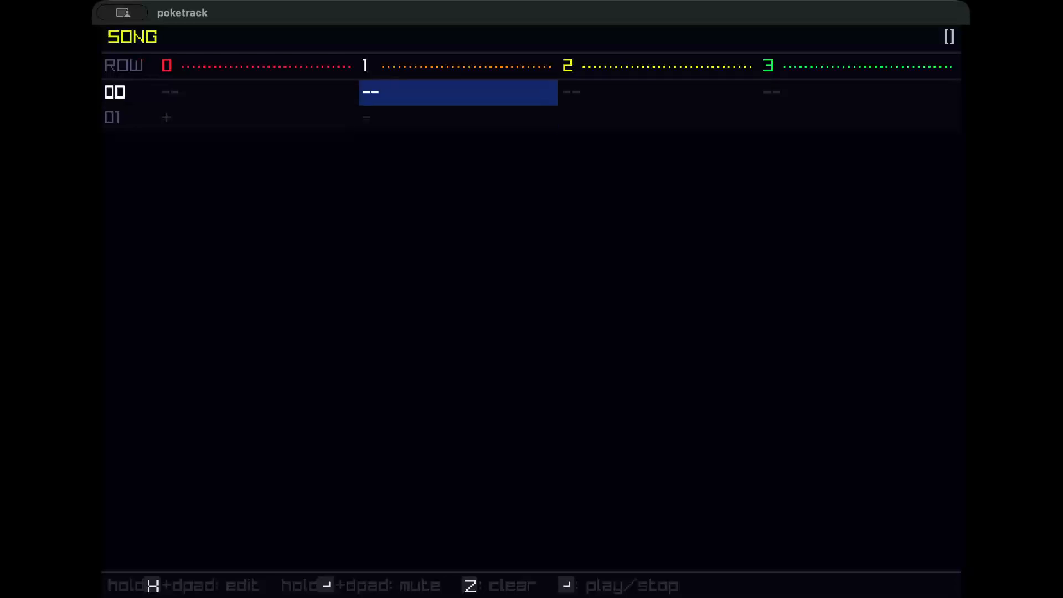
key(Left)
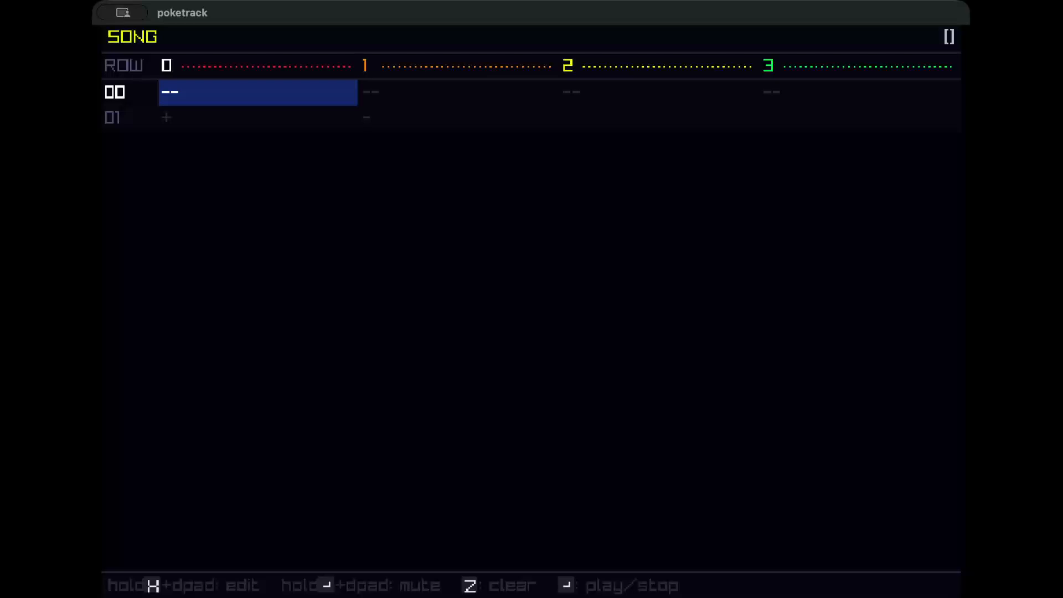
key(x)
key(Down)
key(Down)
key(Down)
key(Down)
key(Down)
key(Down)
key(Down)
key(Down)
key(Down)
key(Down)
key(Down)
key(Down)
key(Down)
key(Down)
key(Down)
key(Down)
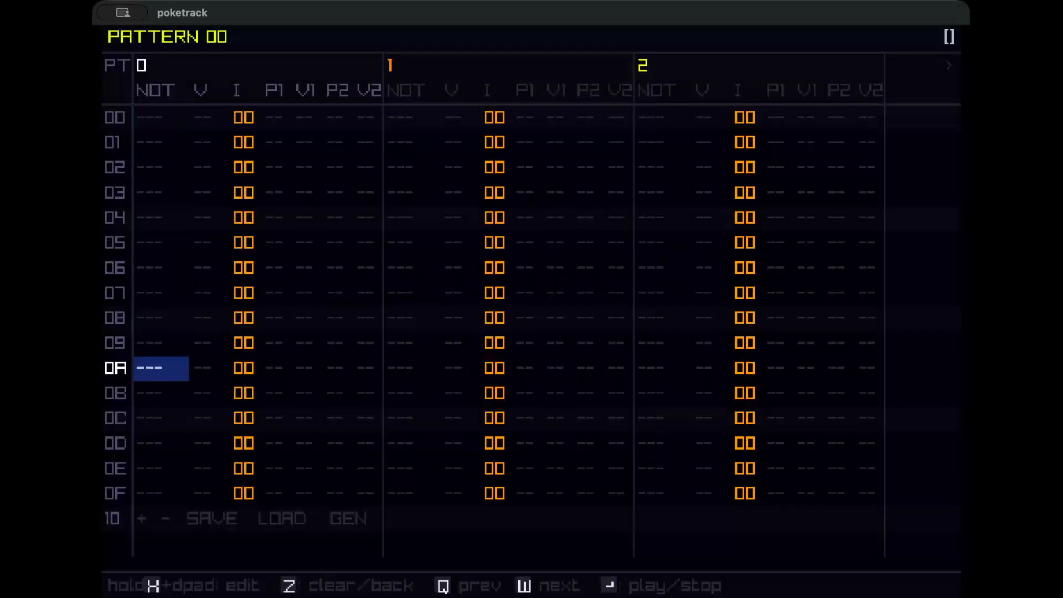
Open the pattern generator for pattern 00.
key(Right)
key(Right)
key(Right)
key(Right)
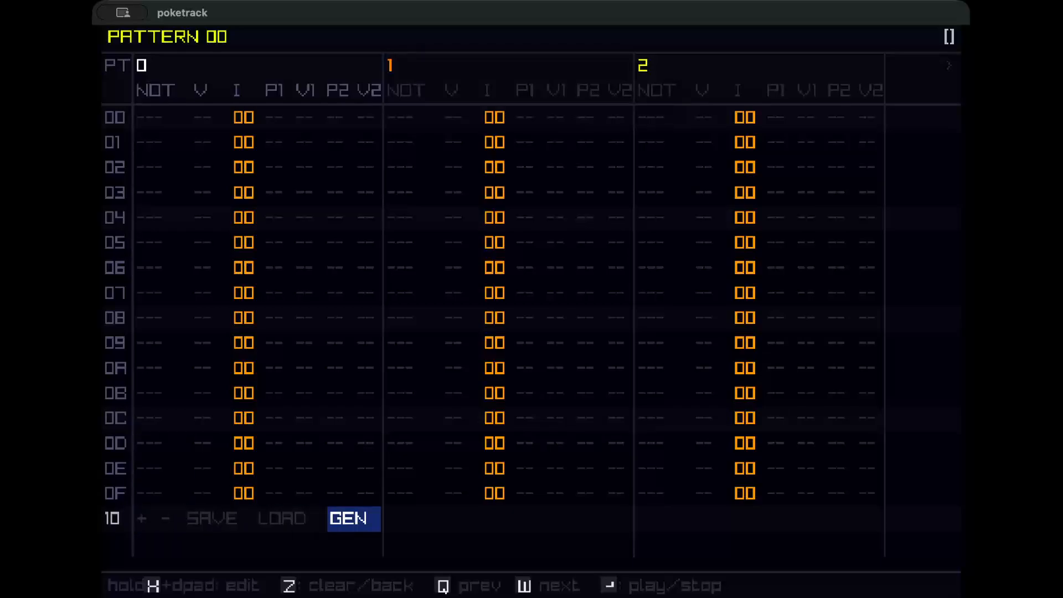
key(x)
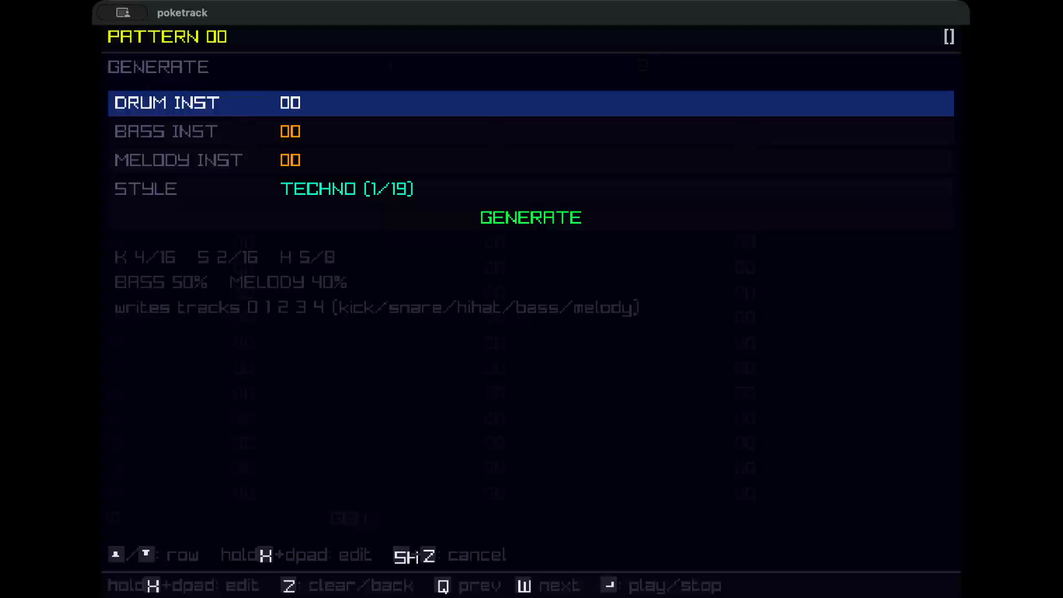
Review the generator's drum, bass, melody instrument and style settings.
key(Down)
key(Down)
key(Down)
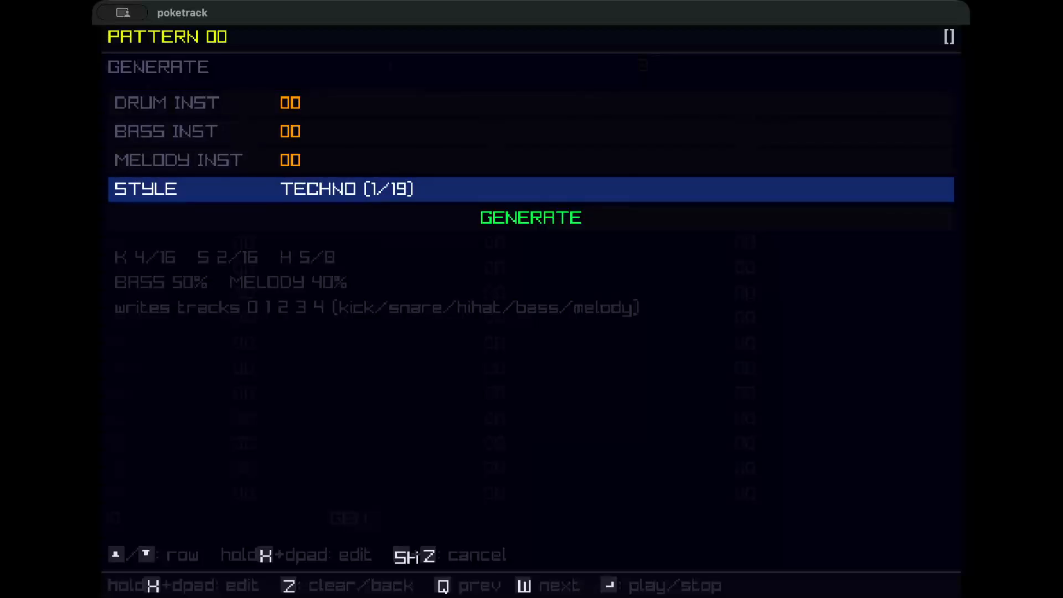
key(Up)
key(Up)
key(Up)
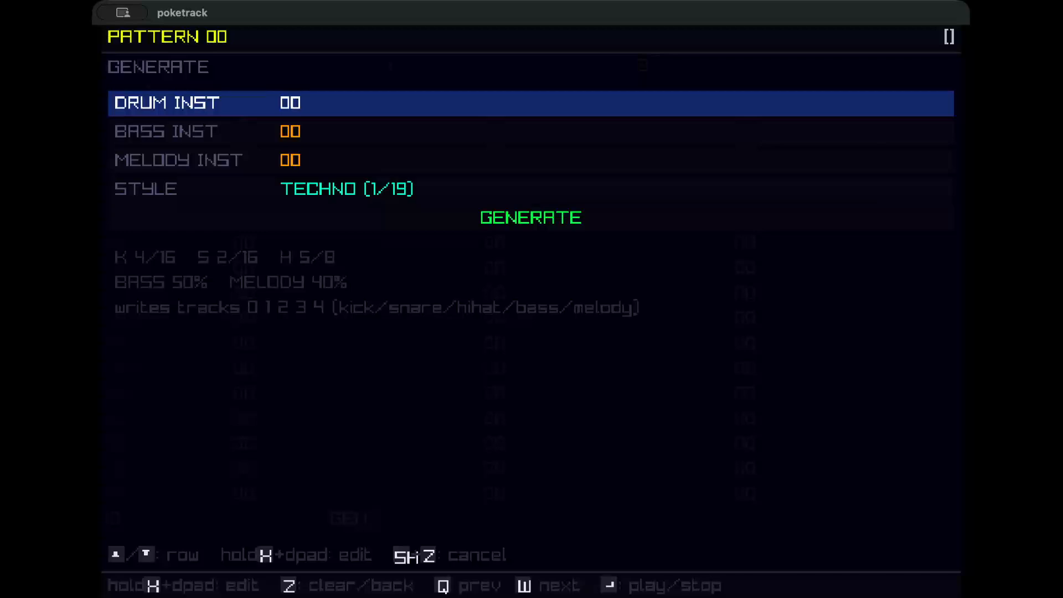
key(Down)
key(Down)
key(Up)
key(Up)
key(Down)
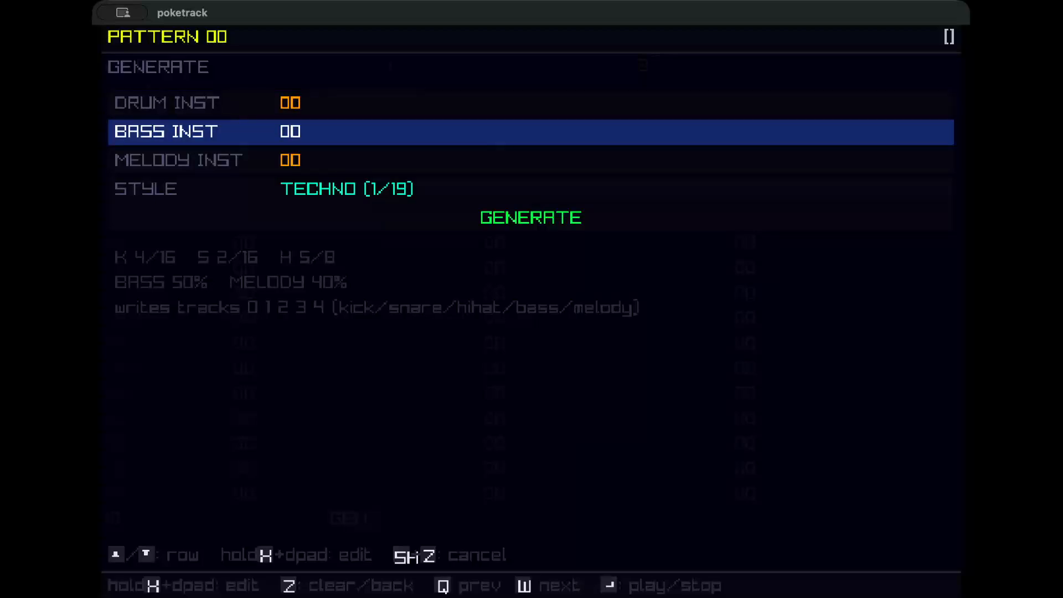
Clear the bass and melody instrument slots in the generator.
key(x)
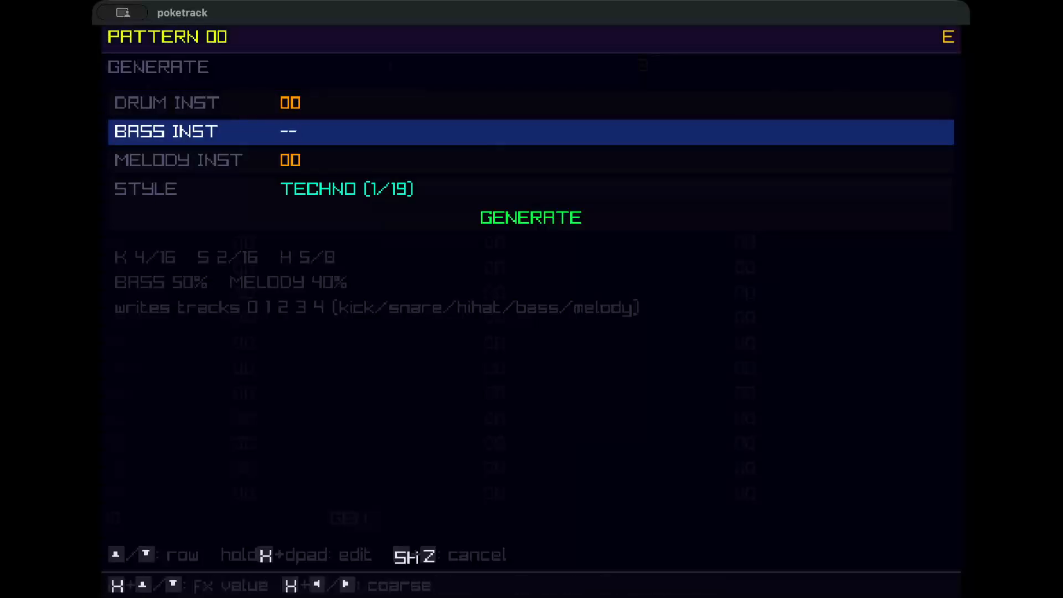
key(Down)
key(x)
key(x+Down)
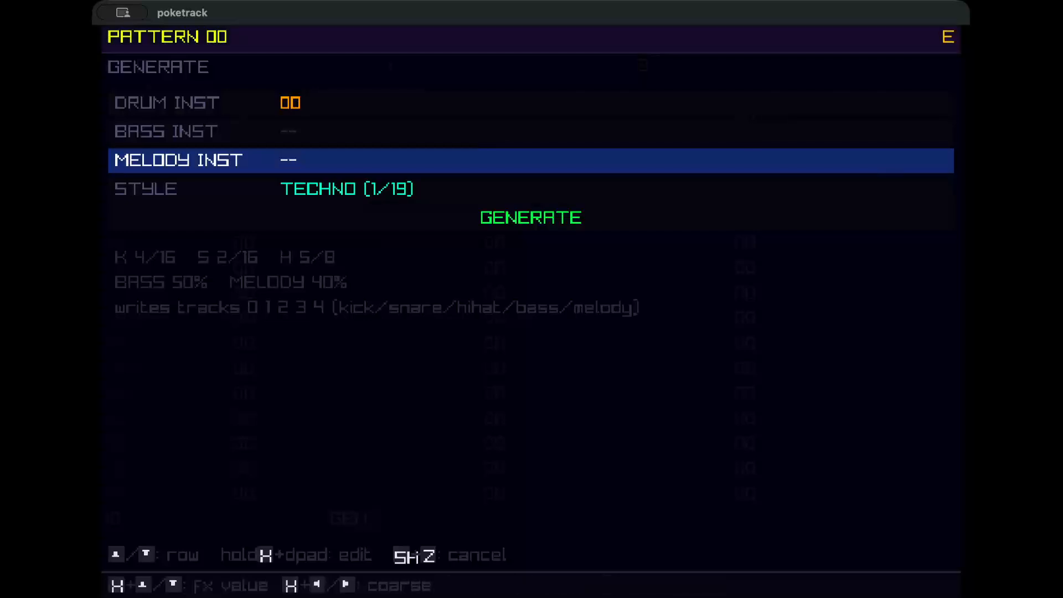
Set the generator's bass instrument to 01.
key(Up)
key(Down)
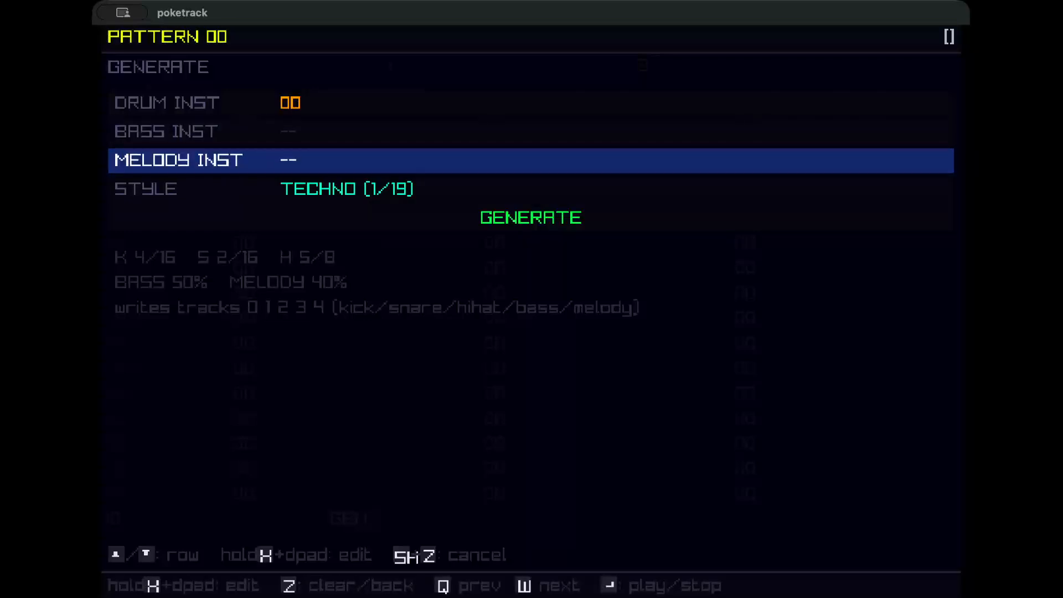
key(Up)
key(Up)
key(Down)
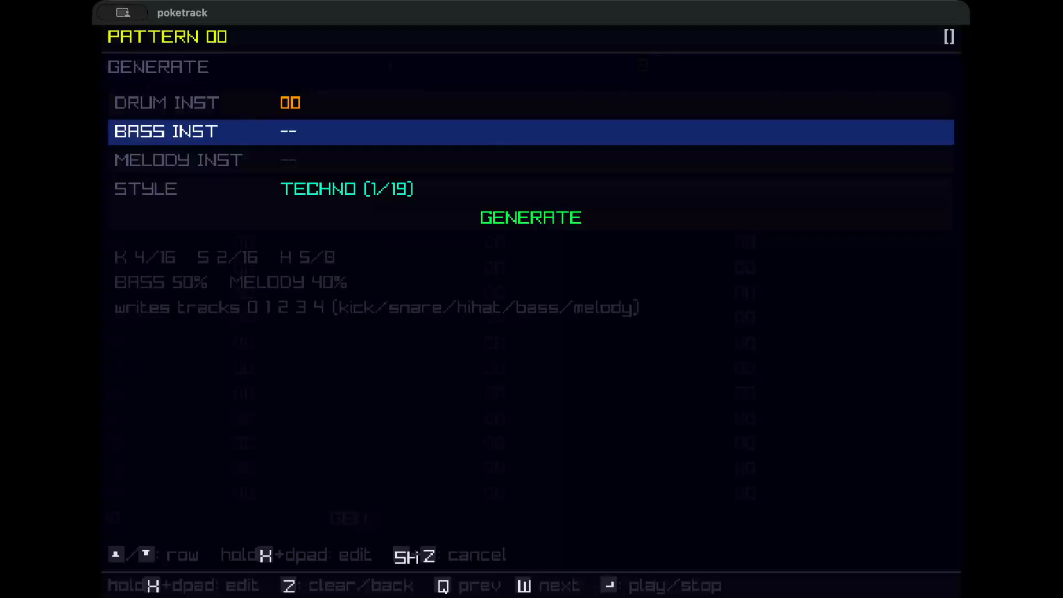
key(Up)
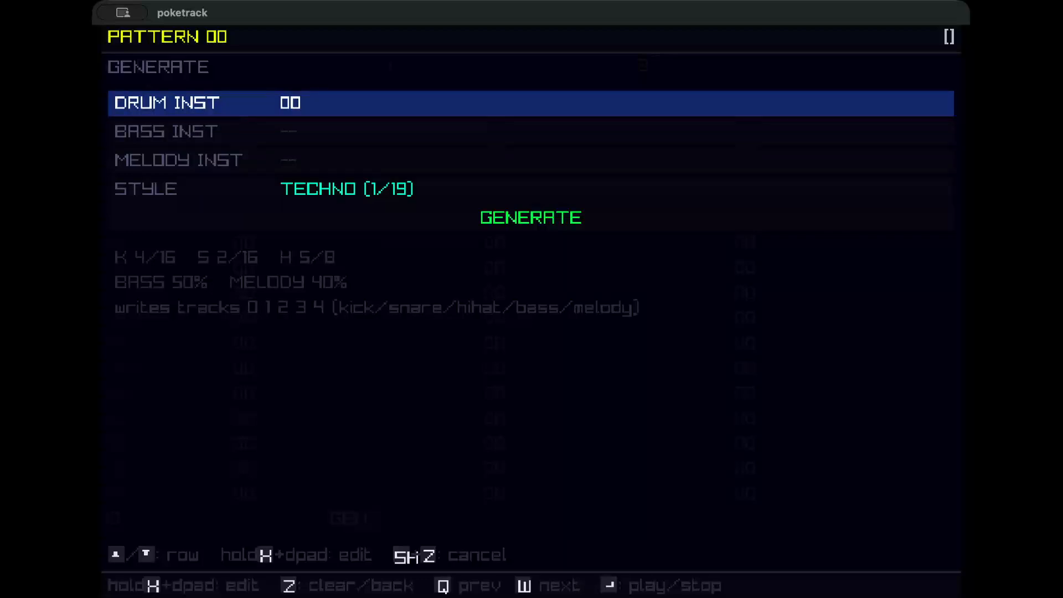
key(Down)
key(x)
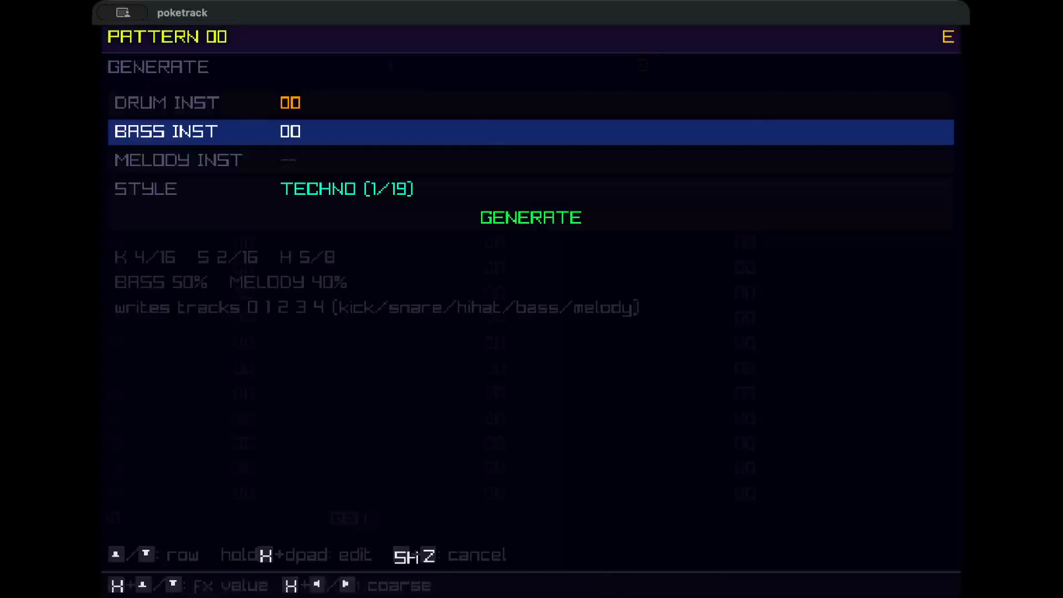
key(x+Right)
key(x+Left)
key(x+Up)
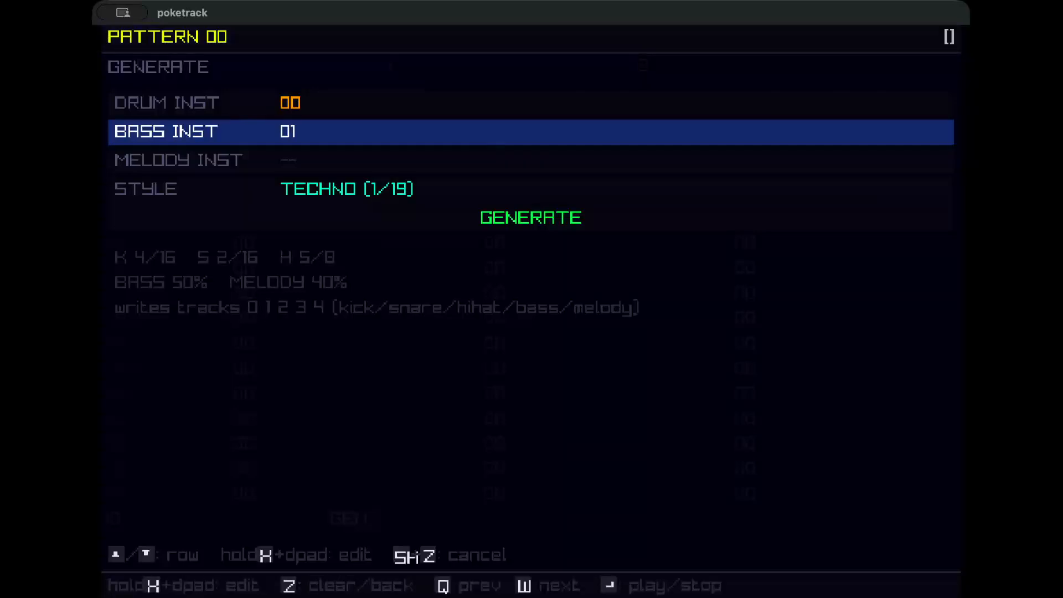
Set the generator style to FUNK and generate the pattern.
key(Down)
key(Down)
key(Up)
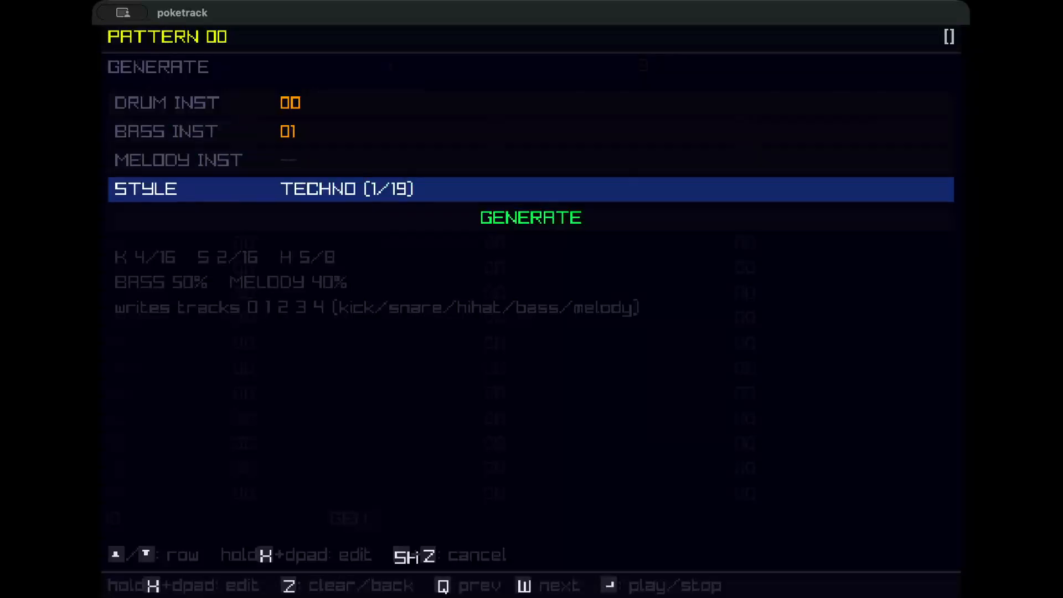
key(x)
key(x+Up)
key(x+Up)
key(x+Up)
key(x+Up)
key(x+Up)
key(x+Up)
key(x+Up)
key(x+Up)
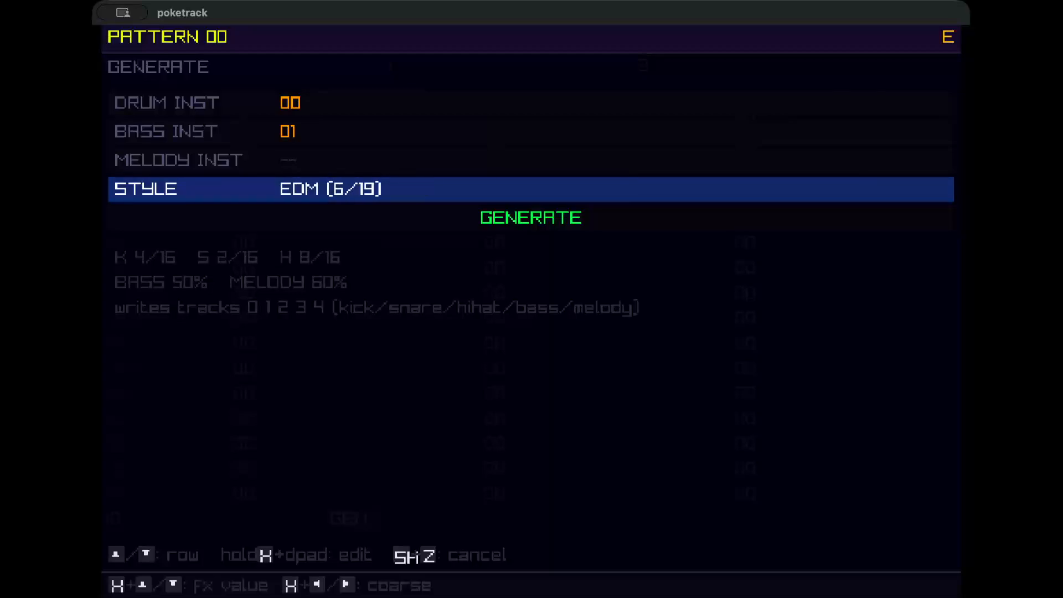
key(x+Up)
key(x+Up)
key(x+Up)
key(x+Up)
key(x+Up)
key(x+Up)
key(x+Up)
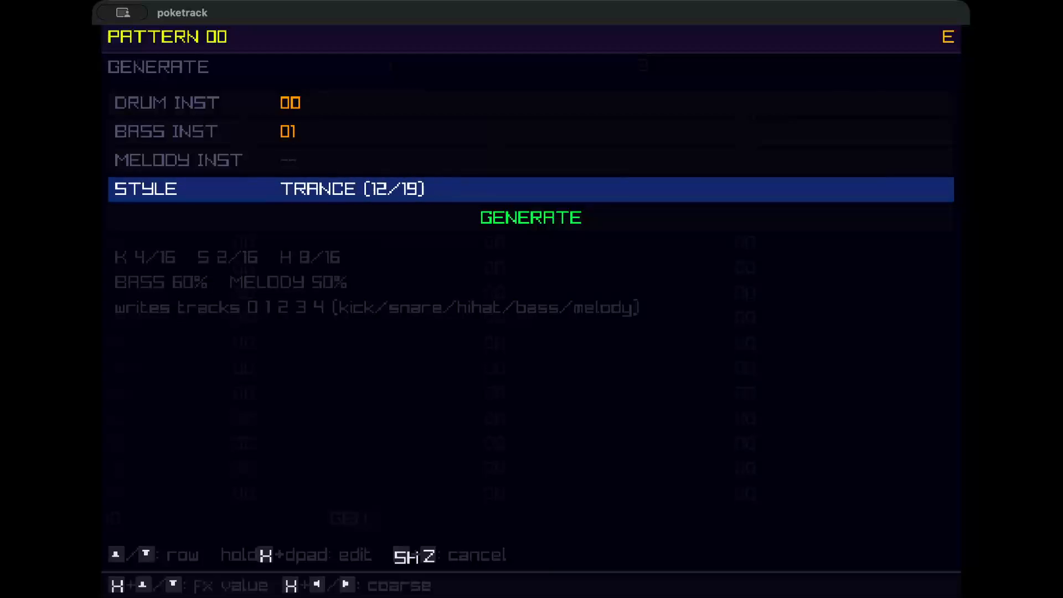
key(x+Down)
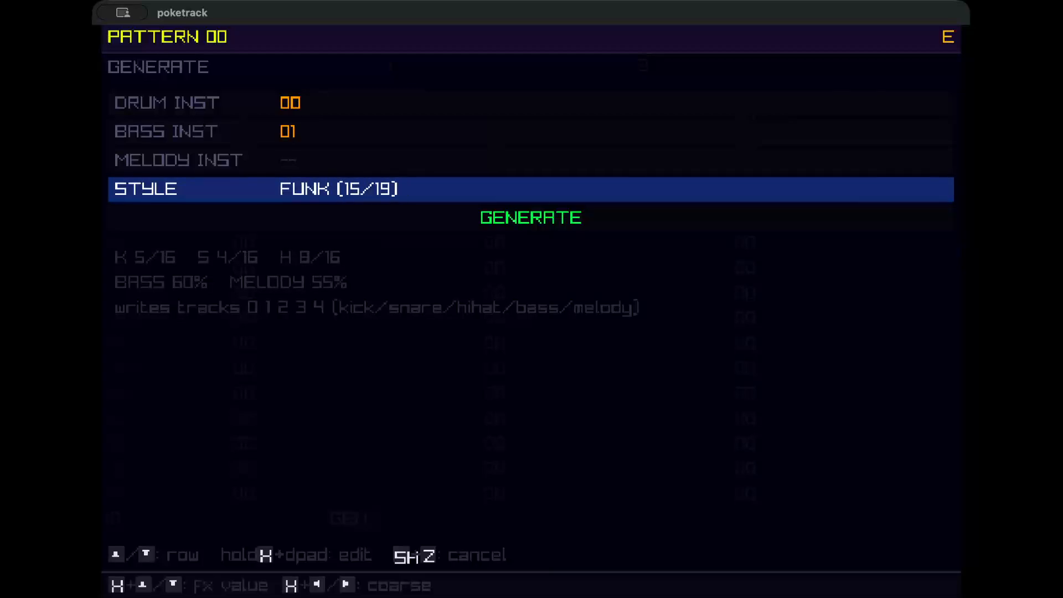
key(Down)
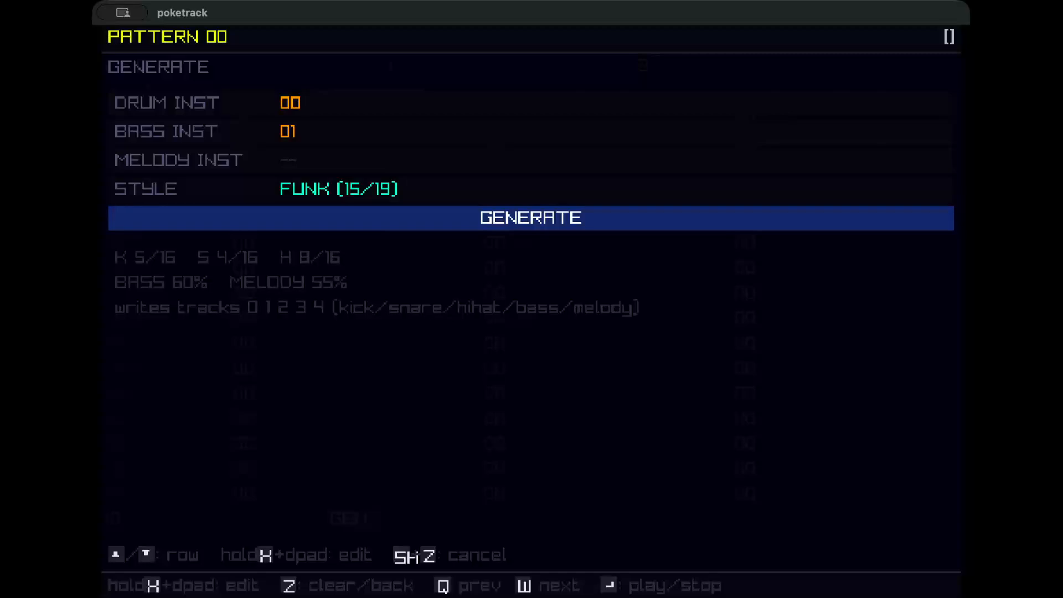
key(x)
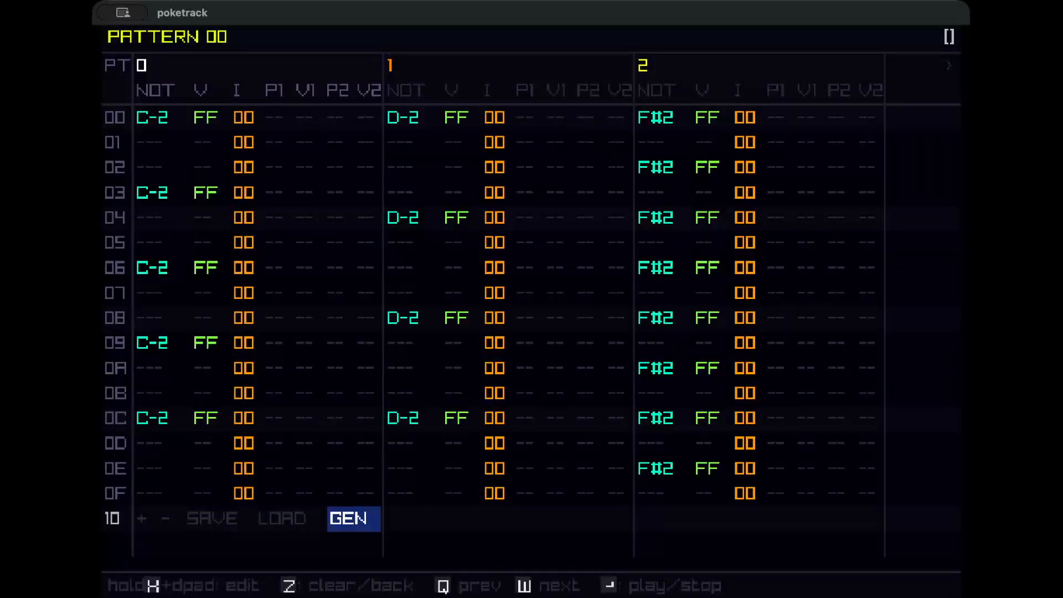
Inspect the generated notes across the pattern's tracks 0 to 4.
key(Left)
key(Left)
key(Left)
key(Right)
key(Right)
key(Right)
key(Up)
key(Right)
key(Right)
key(Right)
key(Right)
key(Right)
key(Right)
key(Right)
key(Right)
key(Right)
key(Right)
key(Right)
key(Right)
key(Right)
key(Right)
key(Right)
key(Right)
key(Right)
key(Right)
key(Right)
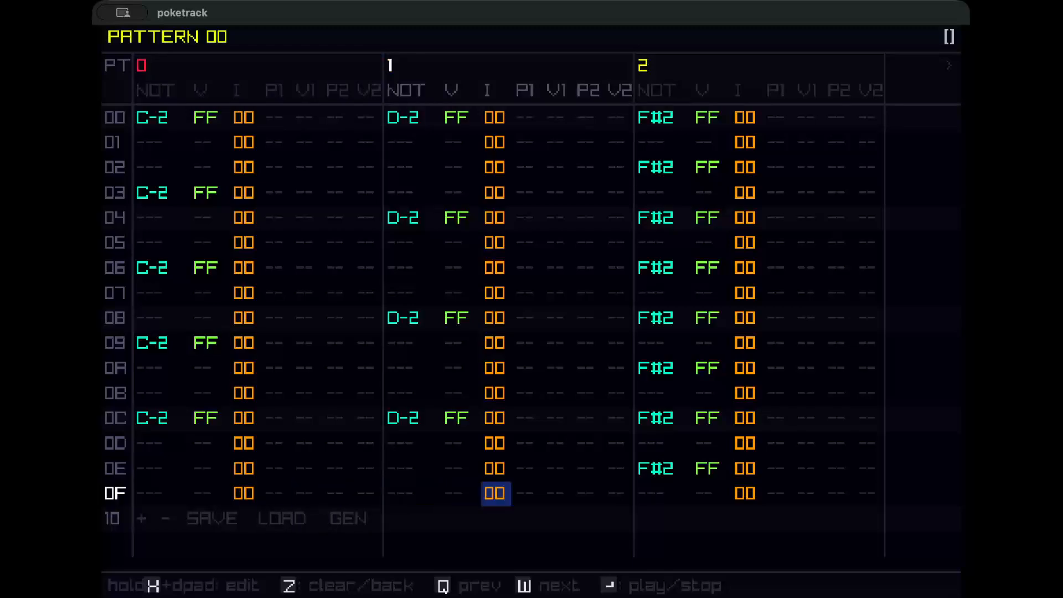
key(Right)
key(Right)
key(Right)
key(Right)
key(Right)
key(Right)
key(Right)
key(Left)
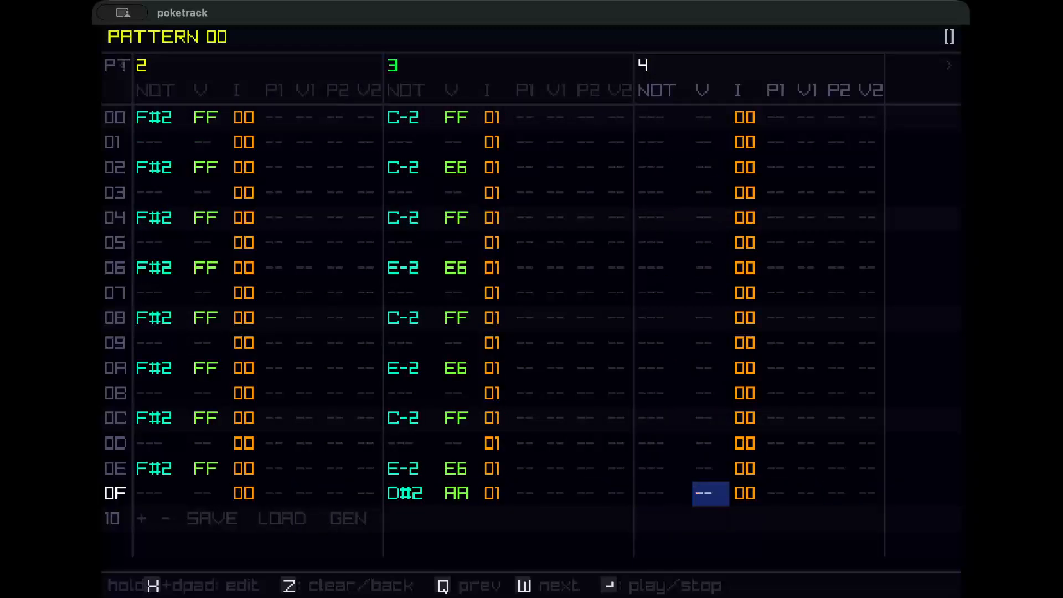
key(Left)
key(Left)
key(Left)
key(Left)
key(Left)
key(Left)
key(Up)
key(Up)
key(Up)
key(Up)
key(Up)
key(Up)
key(Up)
key(Up)
key(Up)
key(Up)
key(Up)
key(Up)
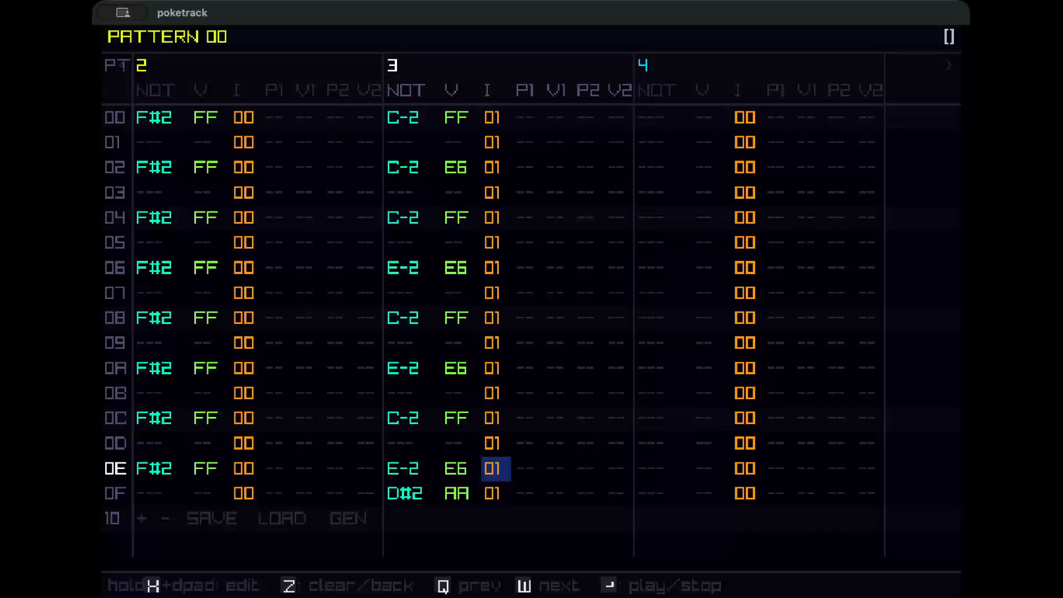
key(Up)
key(Up)
key(Up)
key(Right)
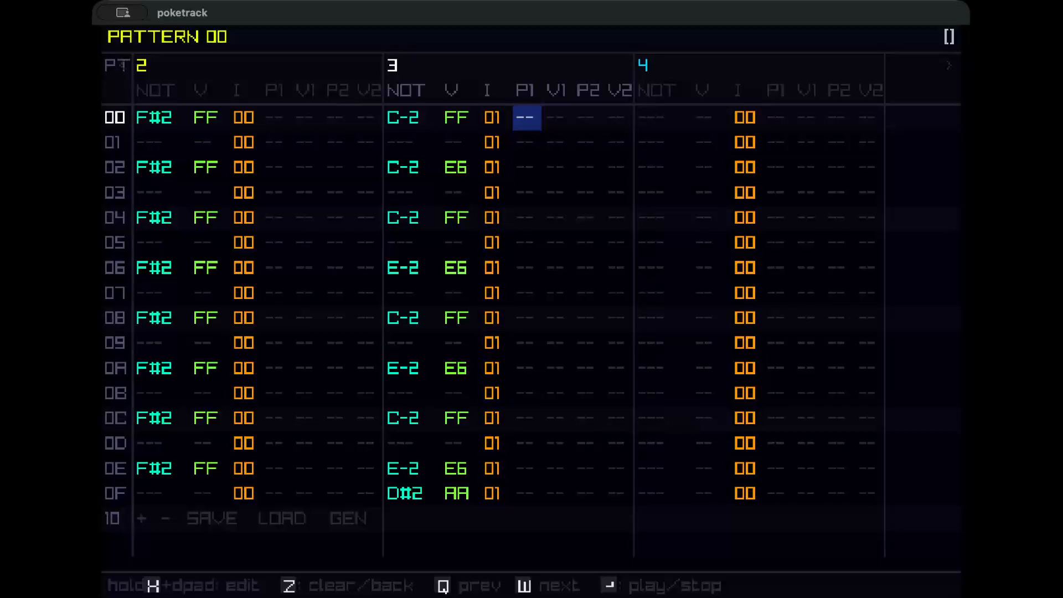
key(Left)
key(Right)
key(Right)
key(Right)
key(Right)
key(Right)
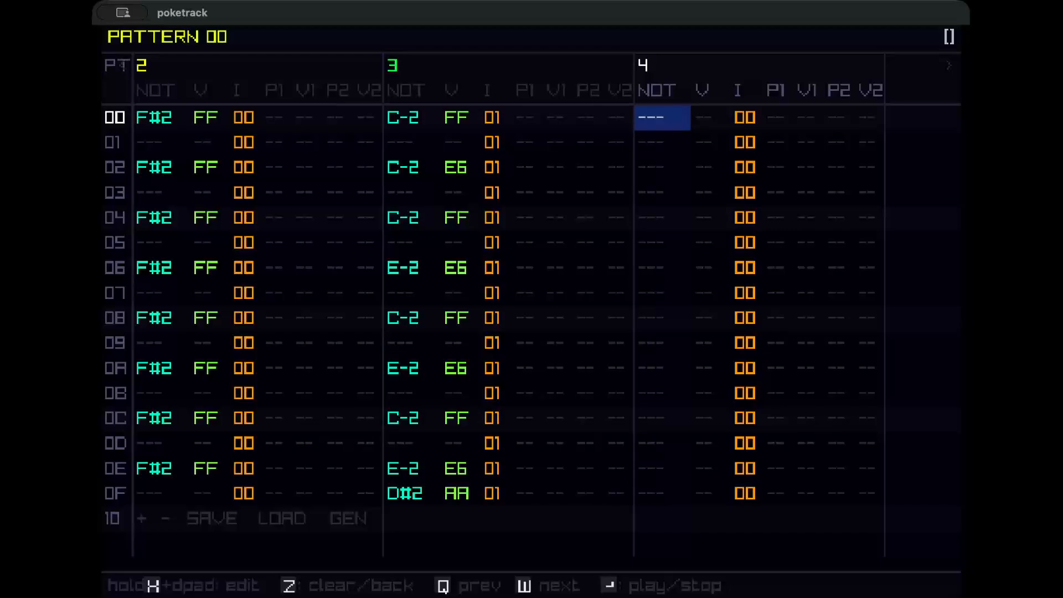
key(Left)
key(Left)
key(Left)
key(Left)
key(Left)
key(Left)
key(Left)
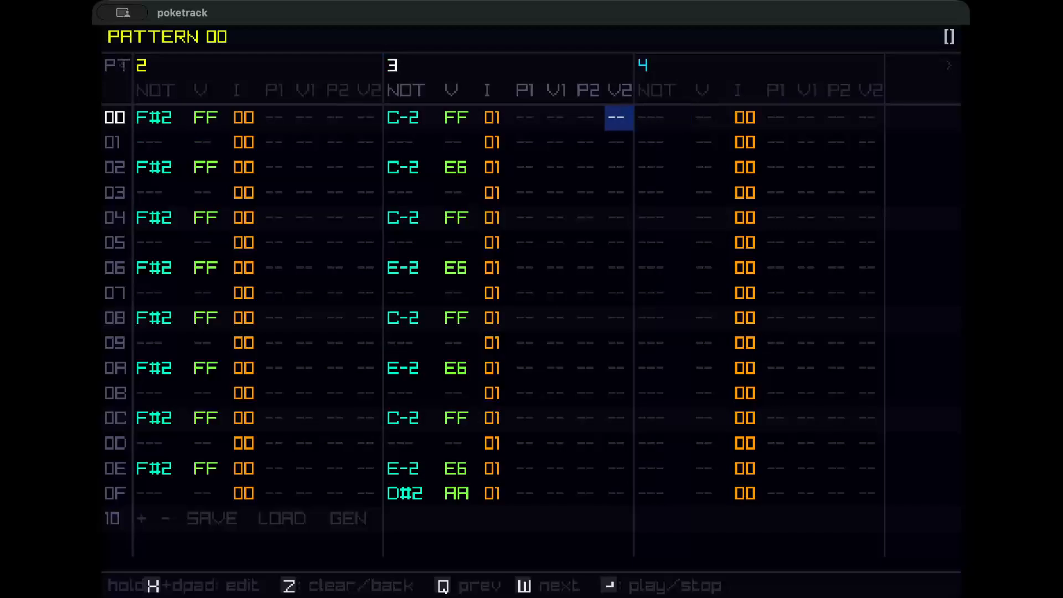
Step through the generated notes in track 3 of the pattern.
key(Down)
key(Down)
key(Down)
key(Down)
key(Down)
key(Down)
key(Down)
key(Down)
key(Down)
key(Down)
key(Down)
key(Down)
key(Down)
key(Down)
key(Down)
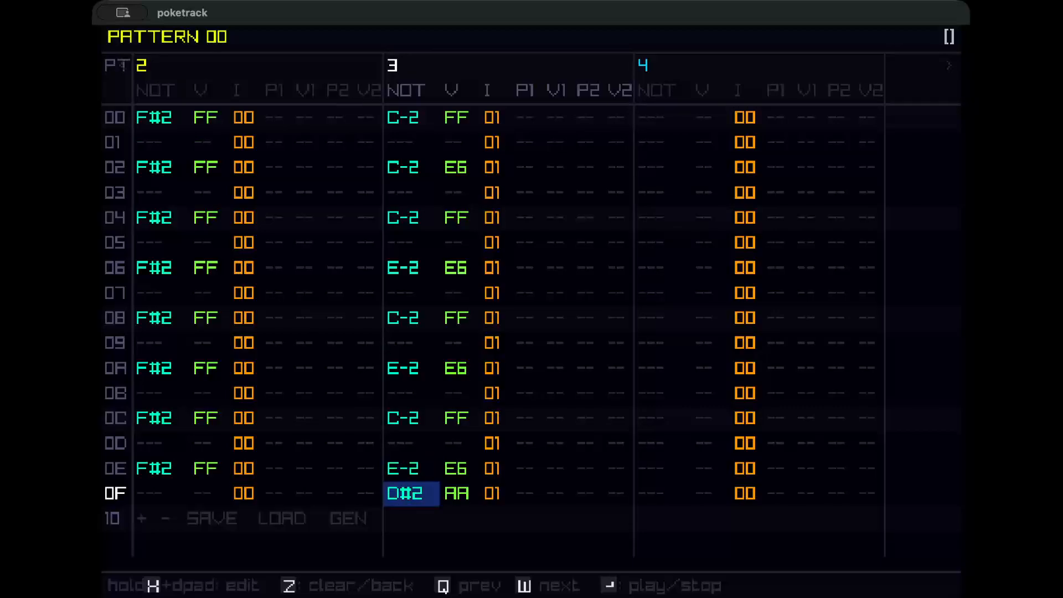
key(Up)
key(Up)
key(Up)
key(Up)
key(Up)
key(Up)
key(Up)
key(Up)
key(Up)
key(Up)
key(Up)
key(Up)
key(Up)
key(Up)
key(Up)
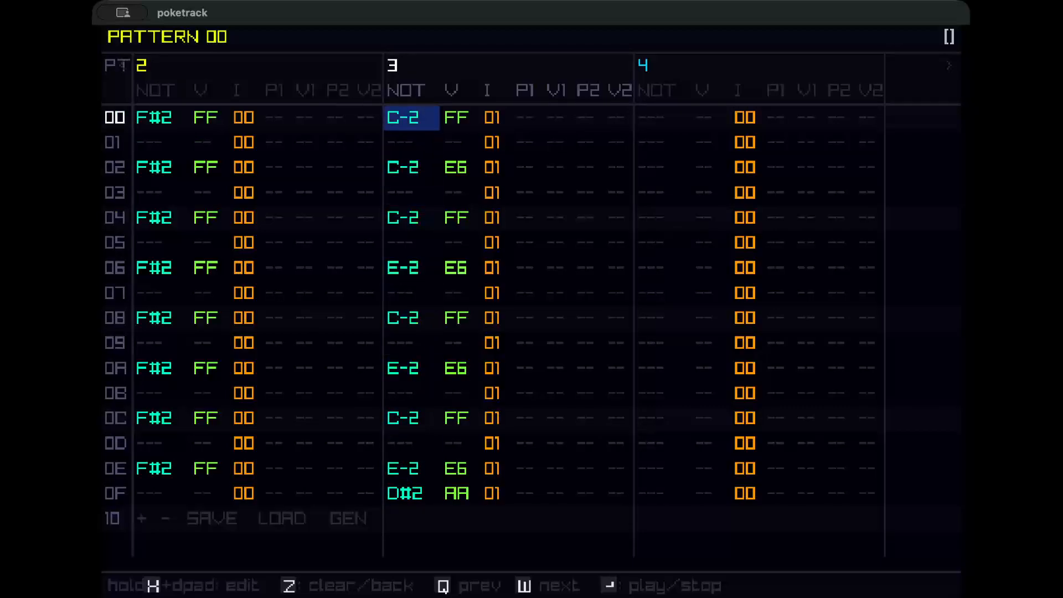
key(Down)
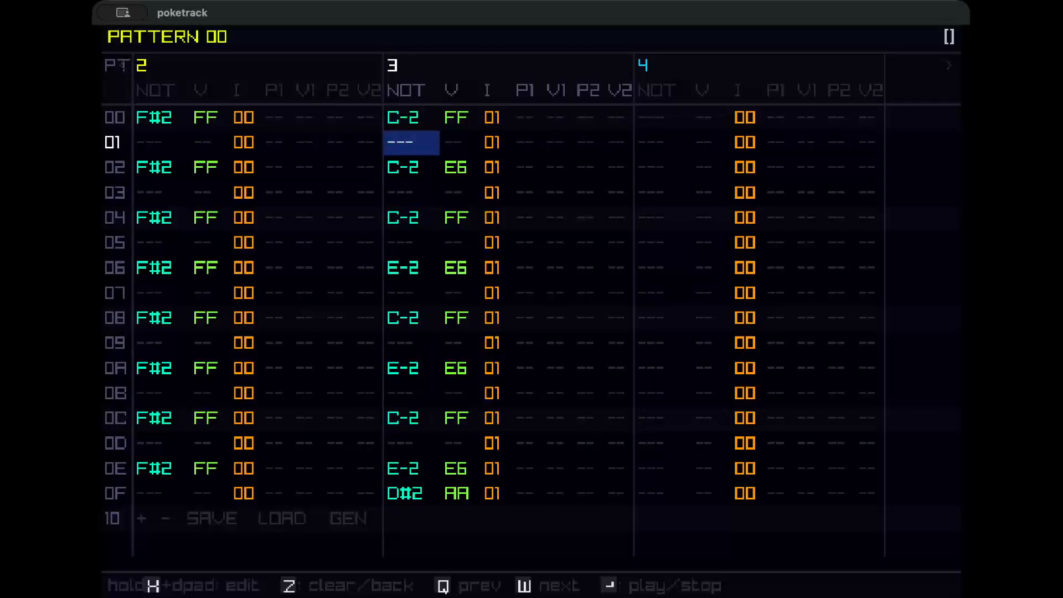
key(Down)
key(Down)
key(Down)
key(Down)
key(Down)
key(Down)
key(Down)
key(Down)
key(Down)
key(Down)
key(Down)
key(Down)
key(Down)
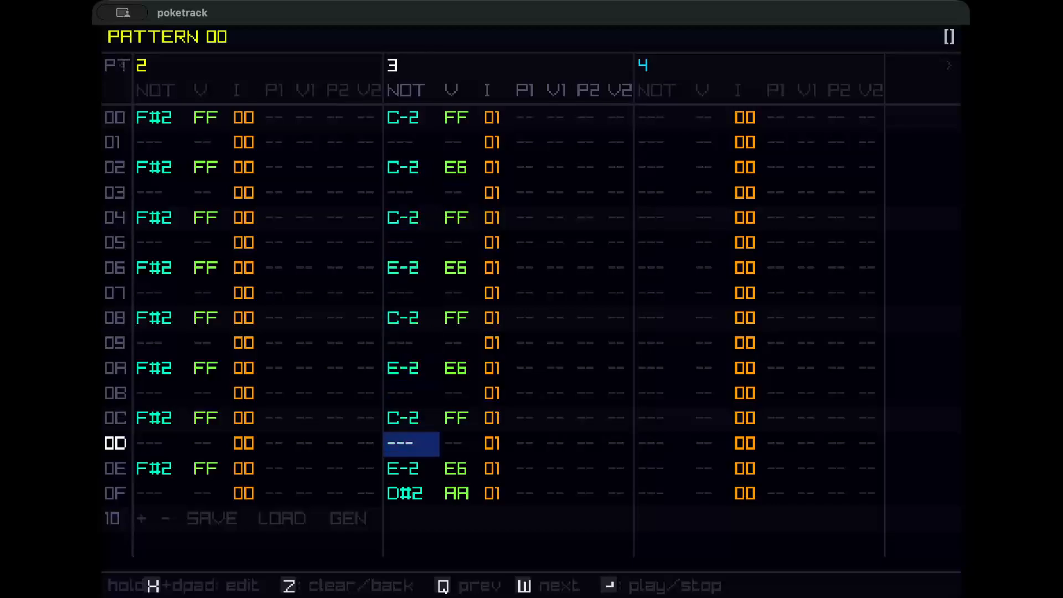
key(Up)
key(Up)
key(Up)
key(Up)
key(Up)
key(Up)
key(Up)
key(Up)
key(Up)
key(Up)
key(Up)
key(Up)
key(Up)
key(Up)
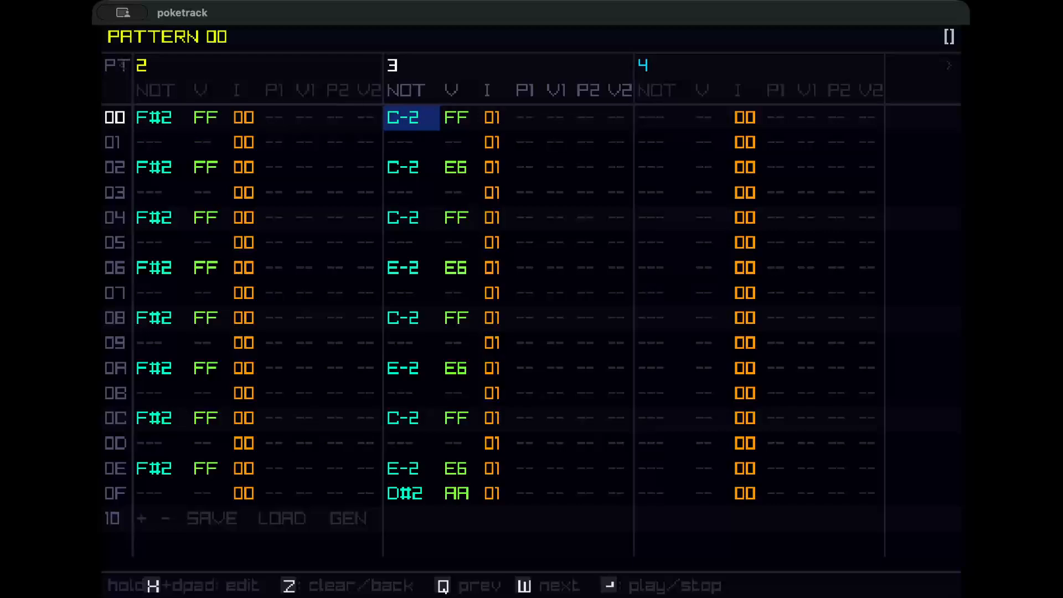
key(Down)
key(Down)
key(Down)
key(Down)
key(Down)
key(Down)
key(Down)
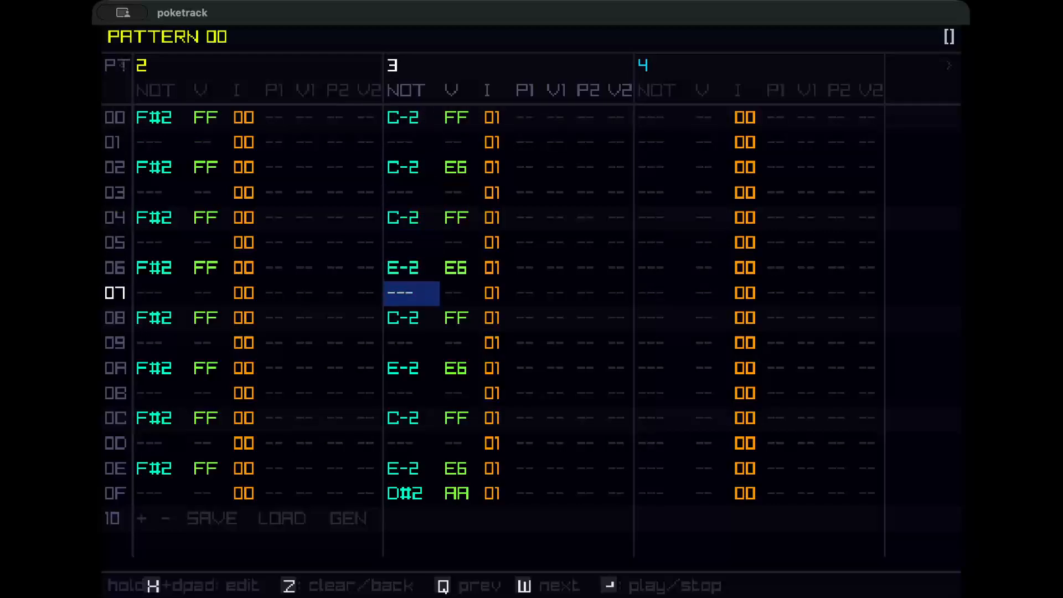
key(Down)
key(Down)
key(Down)
key(Down)
key(Down)
key(Down)
key(Down)
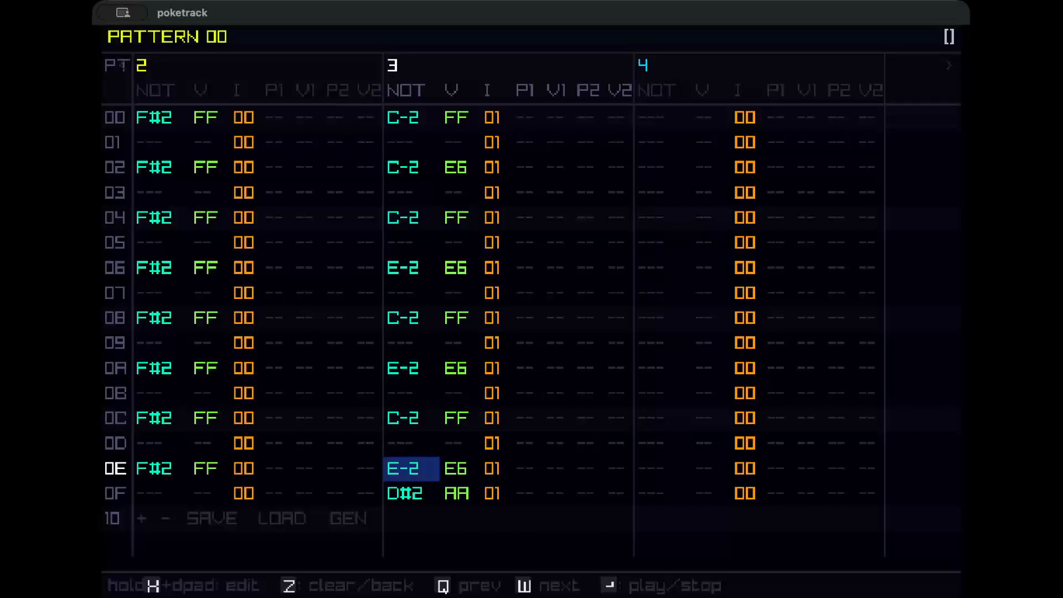
Move back across tracks 0 to 3 to review the drum and bass columns.
key(Left)
key(Left)
key(Left)
key(Left)
key(Left)
key(Left)
key(Left)
key(Left)
key(Left)
key(Left)
key(Left)
key(Left)
key(Left)
key(Left)
key(Left)
key(Left)
key(Left)
key(Left)
key(Left)
key(Left)
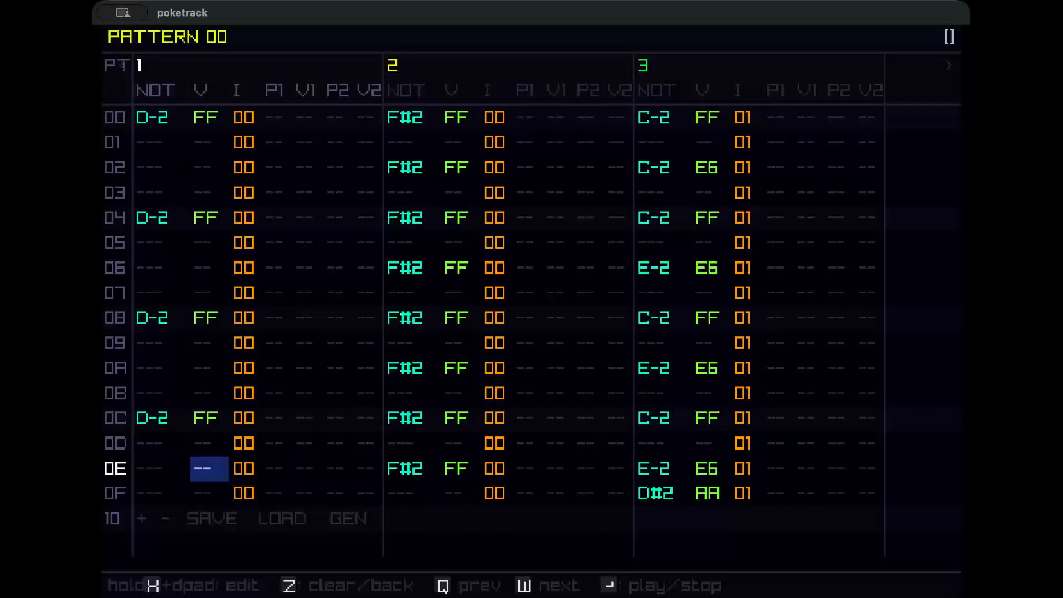
key(Right)
key(Right)
key(Right)
key(Right)
key(Right)
key(Right)
key(Right)
key(Right)
key(Right)
key(Right)
key(Right)
key(Right)
key(Right)
key(Right)
key(Right)
key(Right)
key(Right)
key(Right)
key(Right)
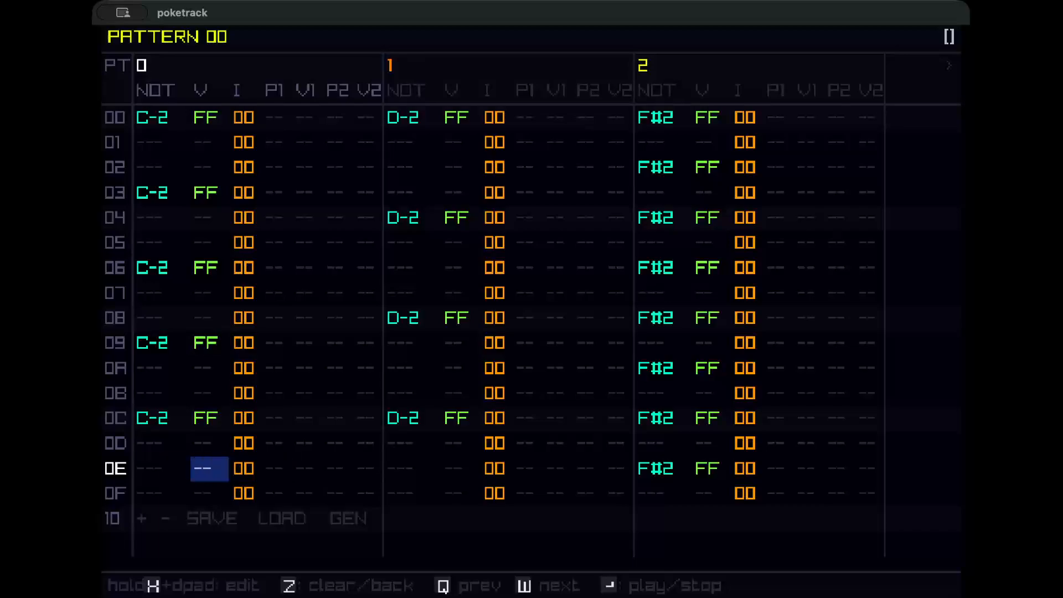
key(Right)
key(Right)
key(Right)
key(Right)
key(Right)
key(Right)
key(Right)
key(Right)
key(Right)
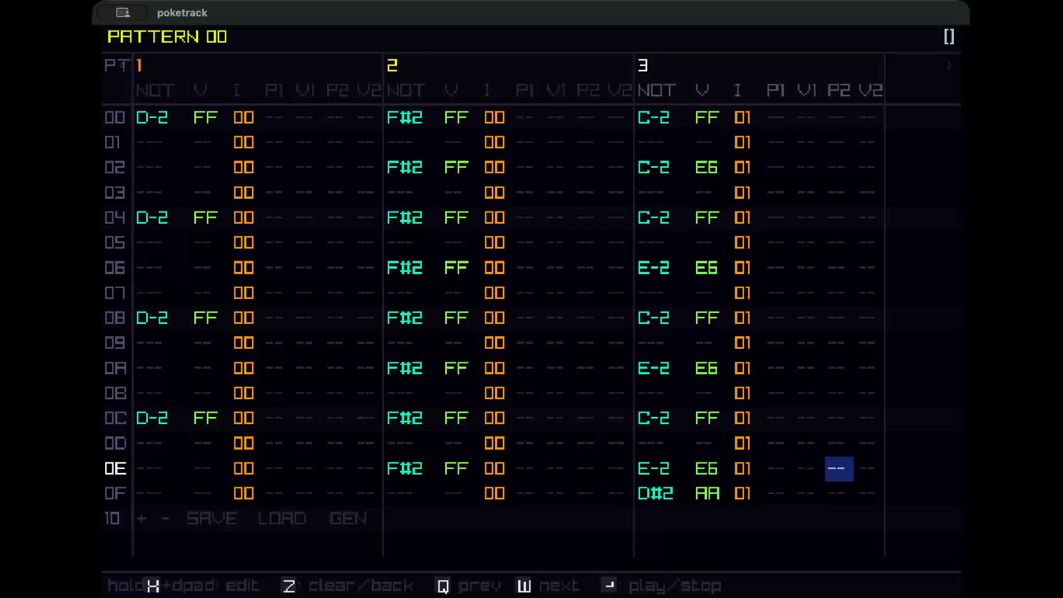
key(Left)
key(Left)
key(Left)
key(Left)
key(Left)
key(Left)
key(Left)
key(Left)
key(Left)
key(Left)
key(Left)
key(Left)
key(Left)
key(Left)
key(Left)
key(Left)
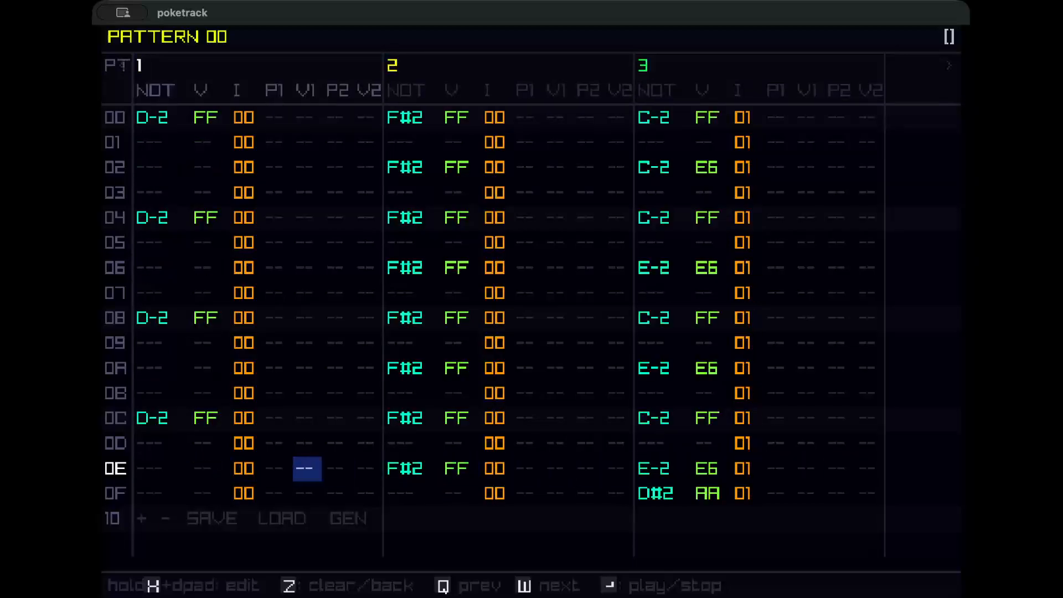
Open instrument 00 and set its first unit to the SF2 source.
key(w)
key(x+Up)
key(x+Up)
key(x+Up)
key(x+Up)
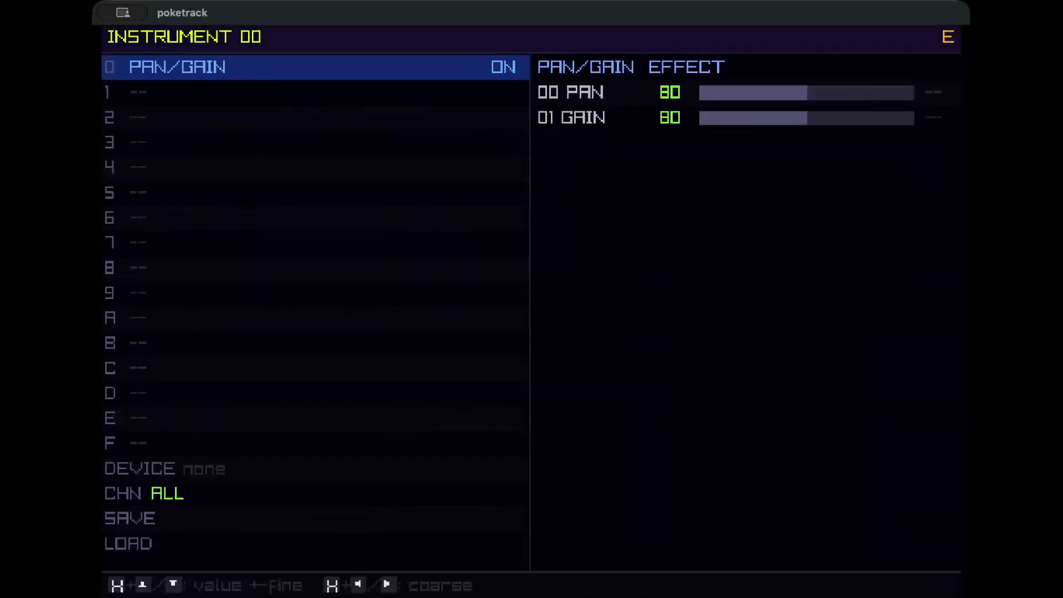
key(x+Up)
key(x+Up)
key(x+Up)
key(x+Up)
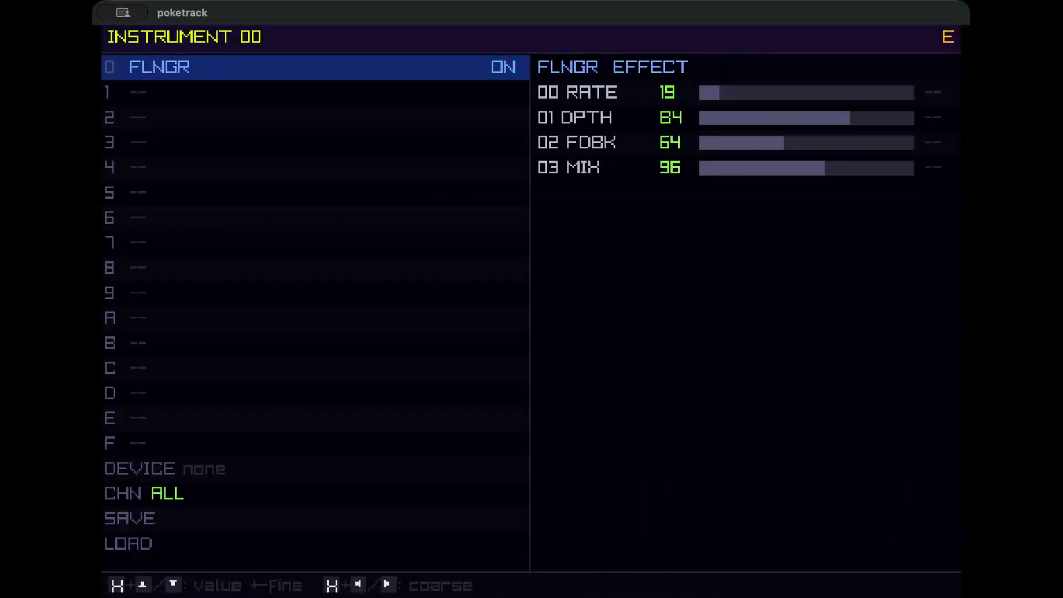
key(x+Up)
key(x+Up)
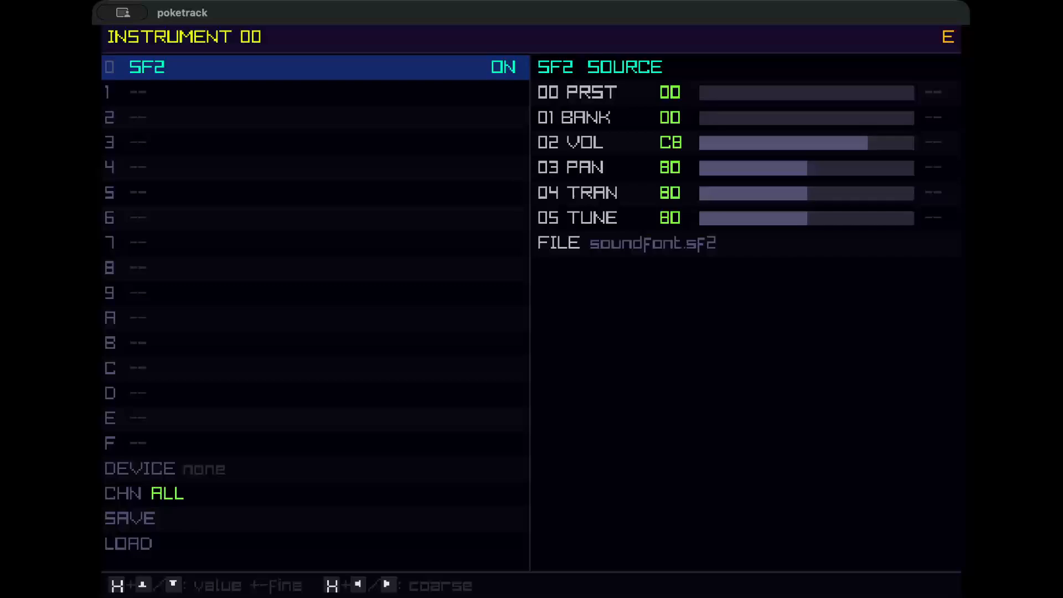
Load the microgm.sf2 soundfont from the examples folder as the SF2 file.
key(Right)
key(Down)
key(Down)
key(Down)
key(Down)
key(Down)
key(Down)
key(x)
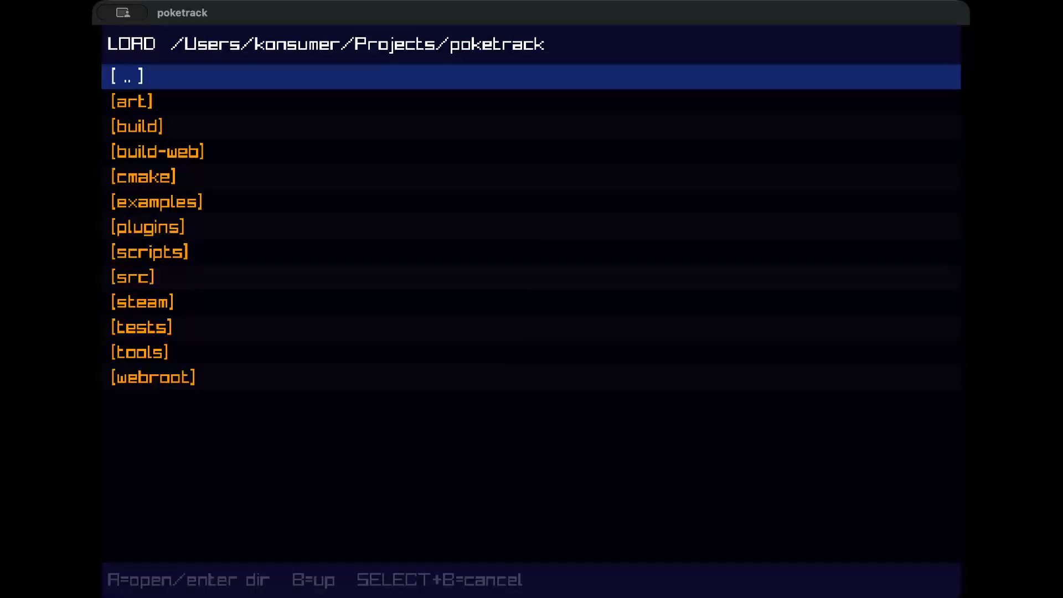
key(Down)
key(Down)
key(Down)
key(Down)
key(Down)
key(x)
key(Down)
key(Down)
key(Down)
key(Down)
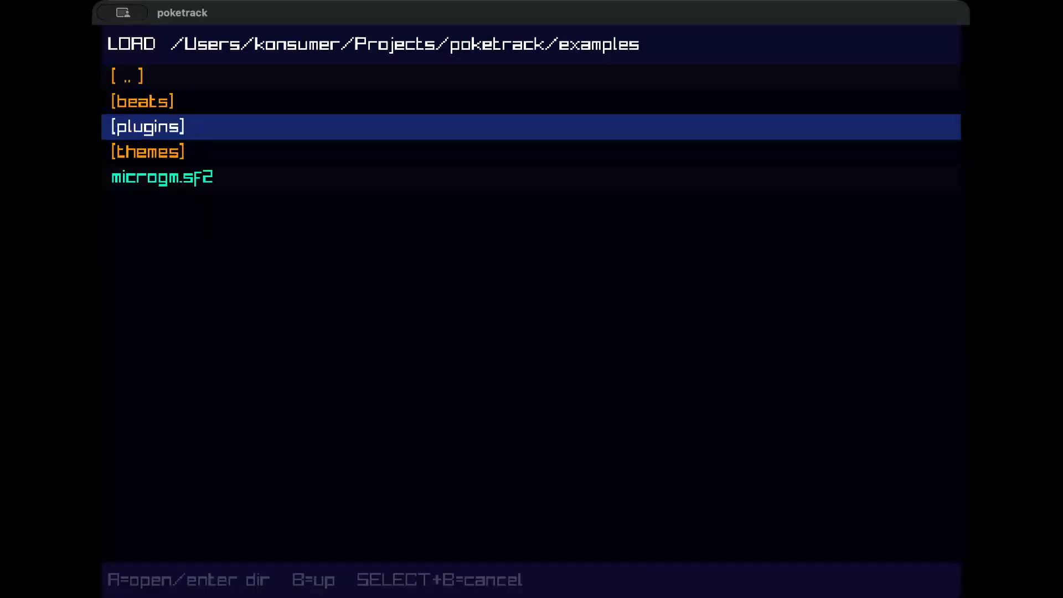
key(x)
Set the soundfont bank to 80.
key(Up)
key(Up)
key(Up)
key(Up)
key(Up)
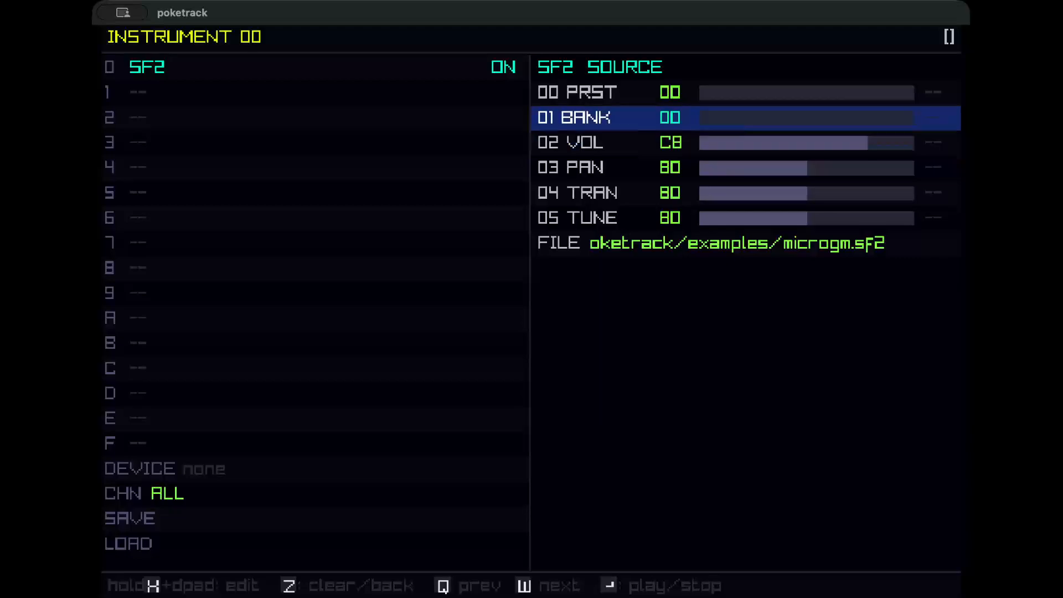
key(x+Right)
key(x+Right)
key(x+Right)
key(x+Right)
key(x+Right)
key(x+Right)
key(x+Right)
key(x+Right)
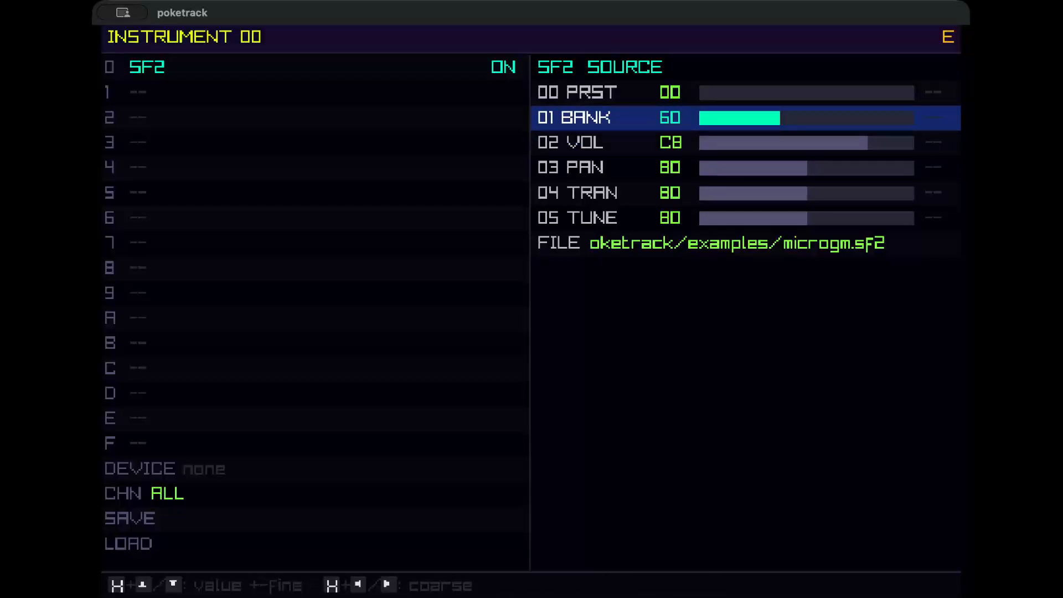
key(Up)
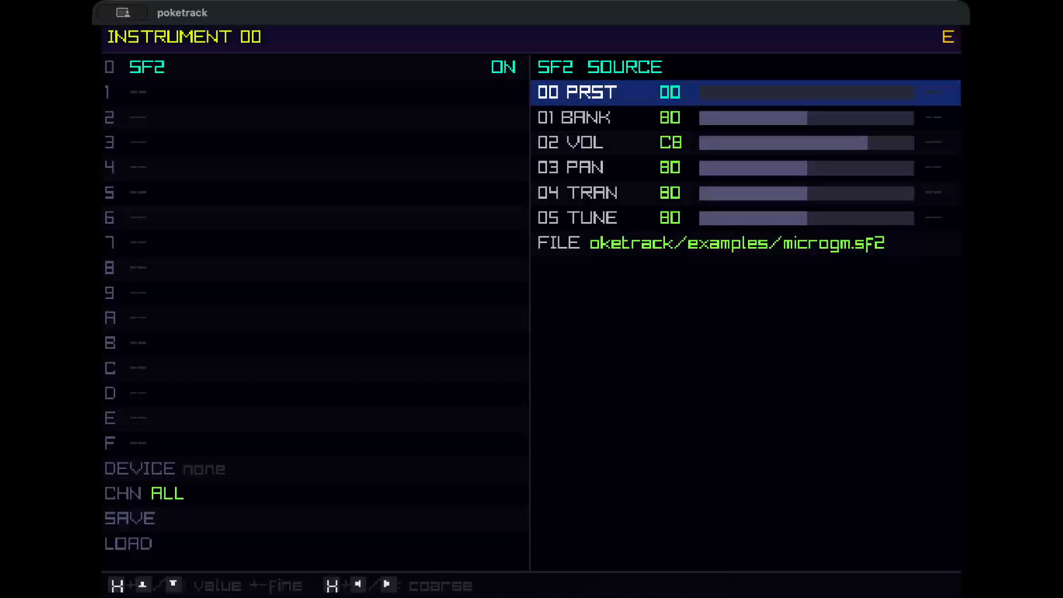
Set the soundfont preset to 10.
key(x+Right)
key(x+Right)
key(x+Left)
key(Left)
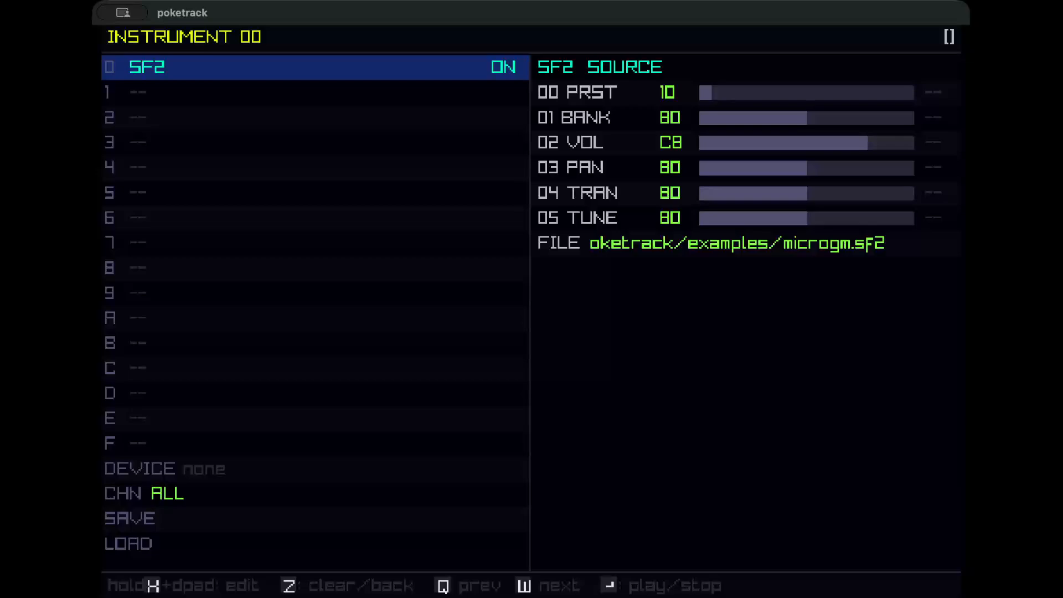
Open instrument 01 and set its first unit to the PLUGIN source.
key(w)
key(x)
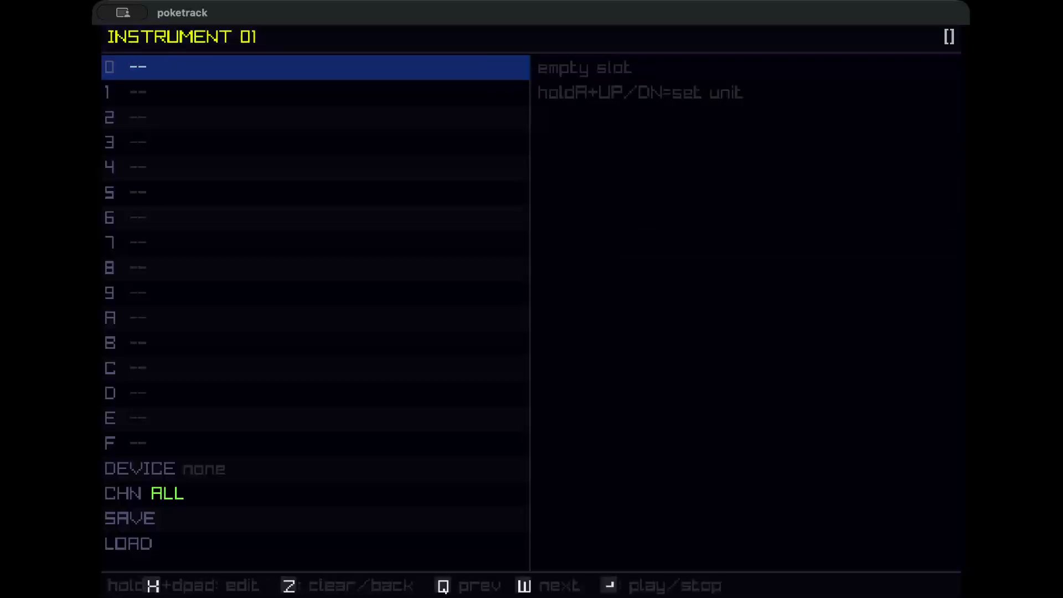
key(x+Down)
key(x+Down)
key(x+Down)
key(x+Down)
key(x+Down)
key(x+Down)
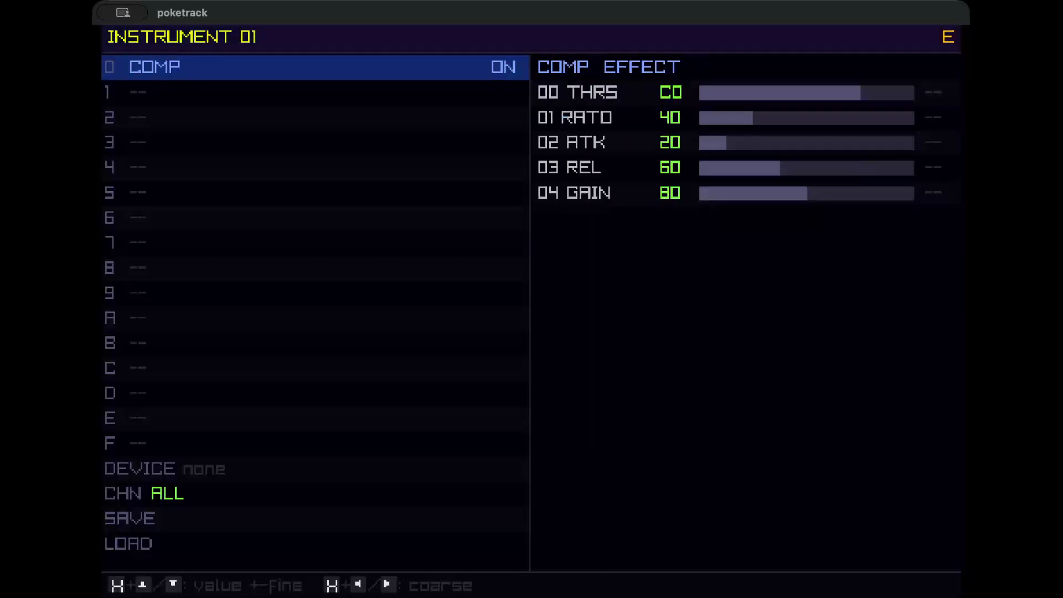
key(x+Down)
key(x+Down)
key(x+Down)
key(x+Down)
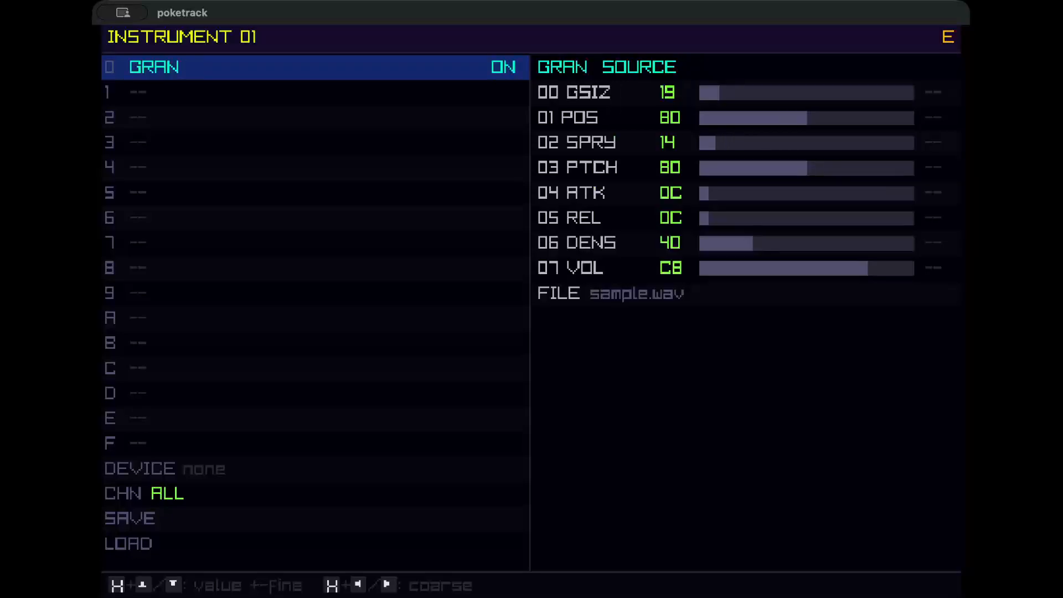
key(x+Down)
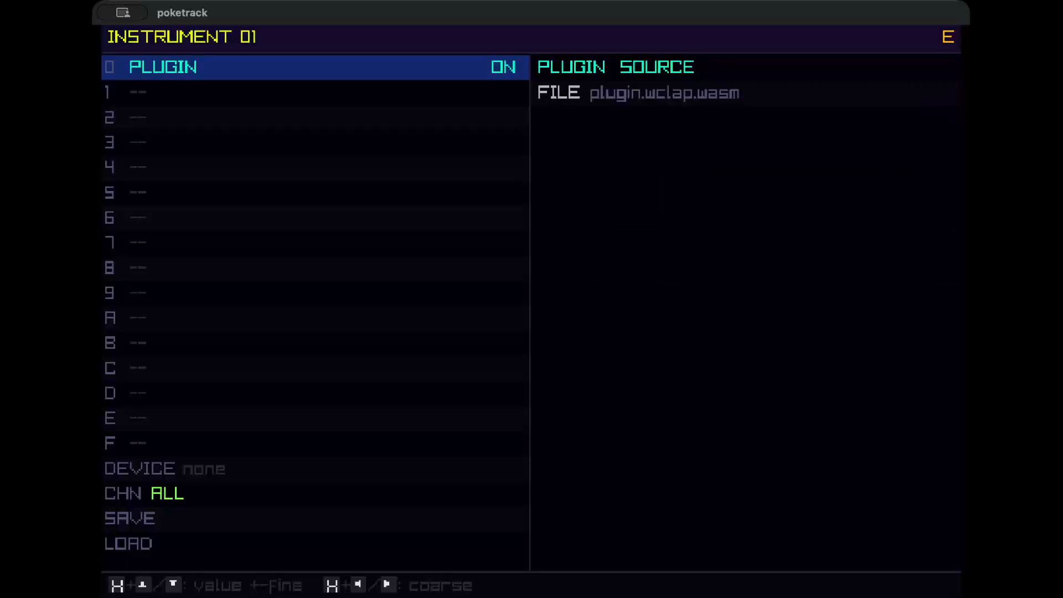
Load subsynth.wclap.wasm from the examples/plugins folder as the plugin file.
key(Right)
key(Down)
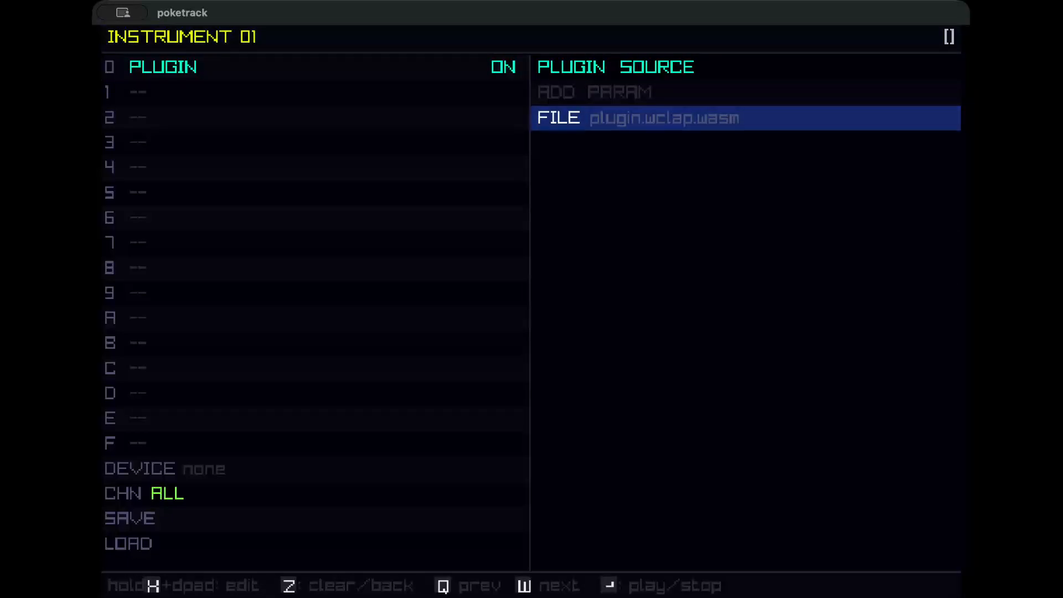
key(x)
key(Down)
key(Down)
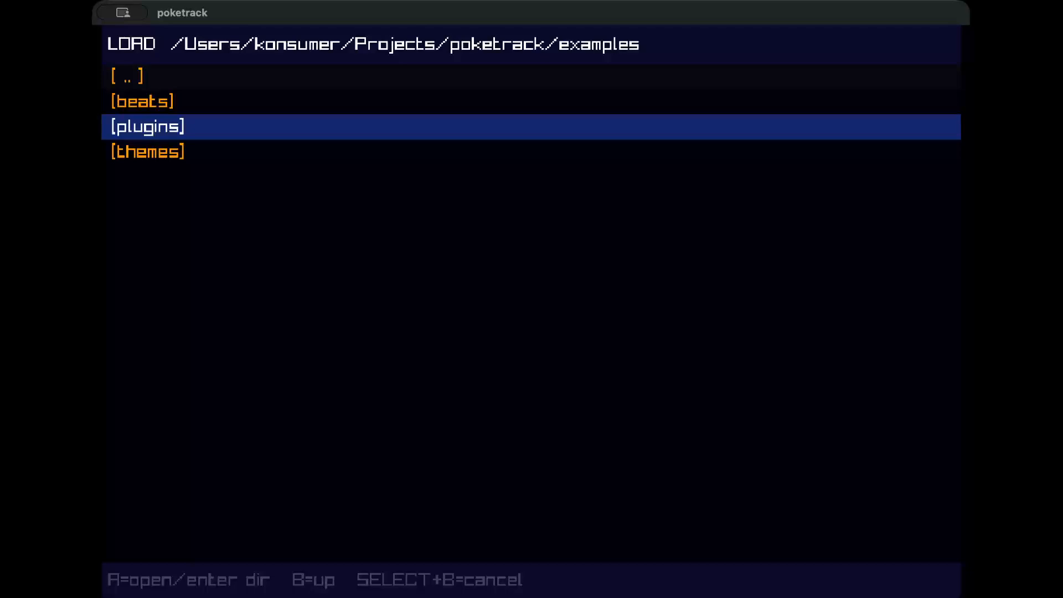
key(x)
key(Down)
key(Down)
key(Down)
key(Down)
key(Down)
key(Down)
key(Down)
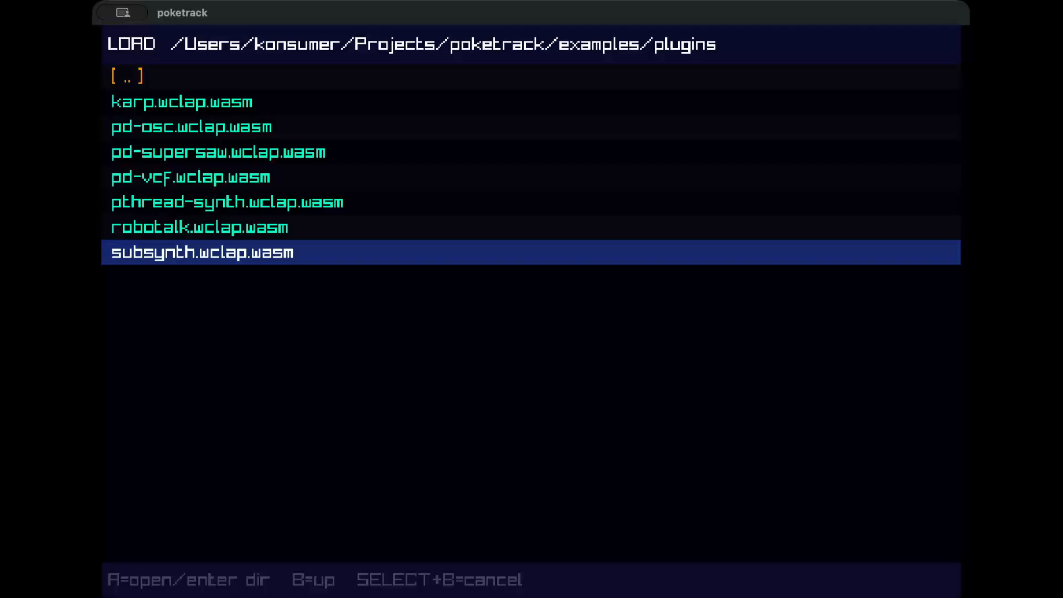
key(x)
Add the Wave, Cutoff, Reso and EnvAmt parameters to the plugin.
key(Up)
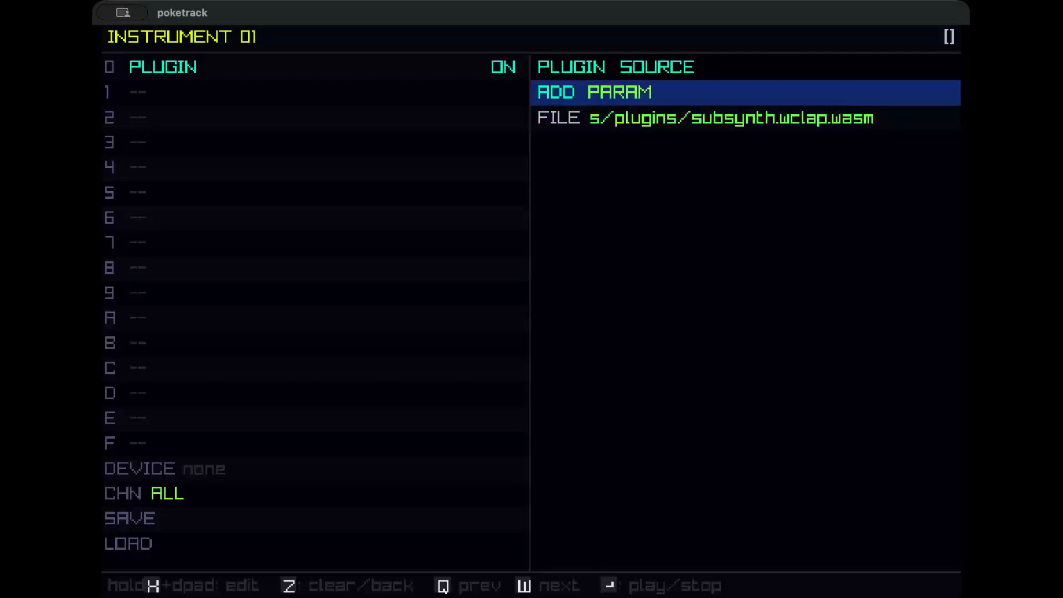
key(x)
key(x)
key(x)
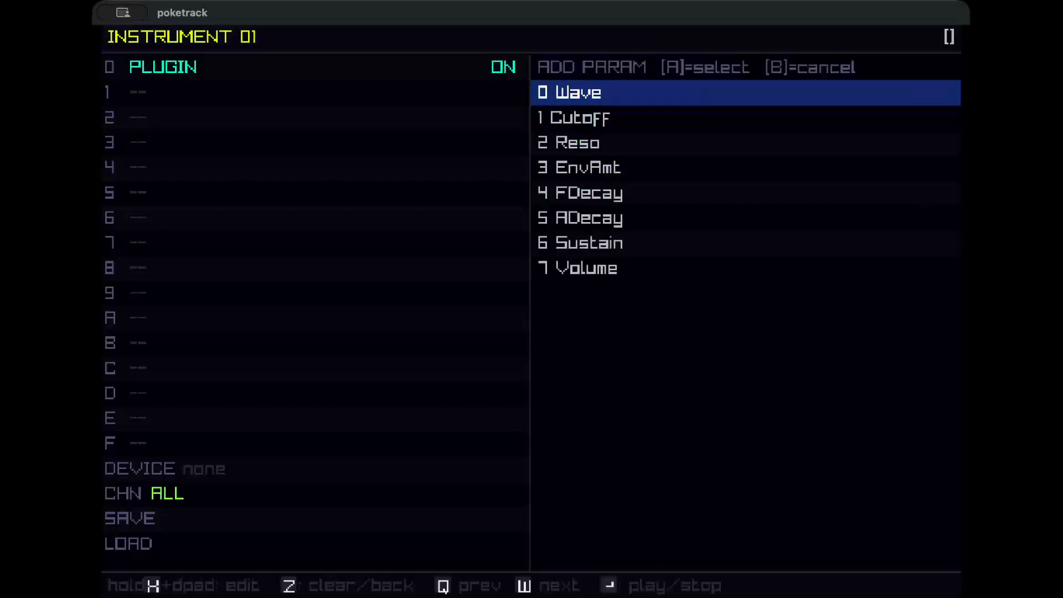
key(Down)
key(x)
key(x)
key(Down)
key(Down)
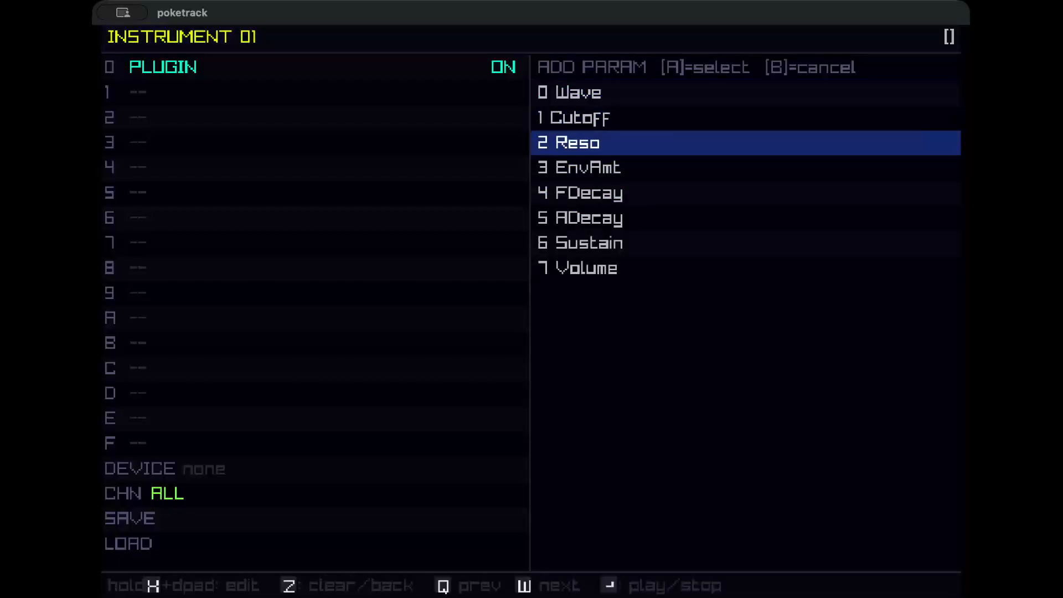
key(x)
Add the FDecay parameter to the plugin.
key(x)
key(Down)
key(Down)
key(Down)
key(x)
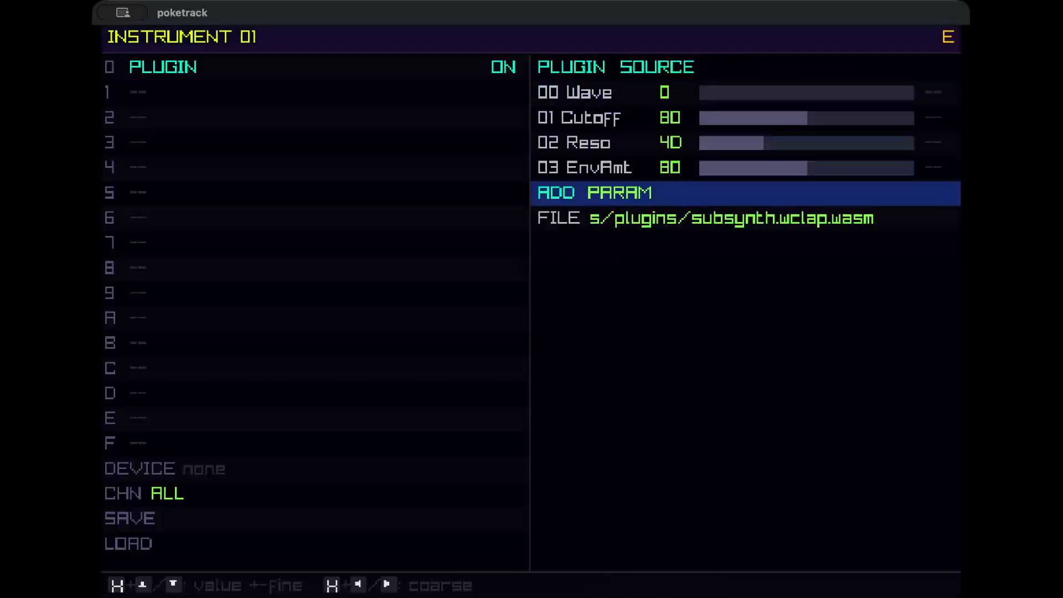
Add the ADecay, Sustain and Volume parameters to the plugin.
key(x)
key(Down)
key(Down)
key(Down)
key(Down)
key(x)
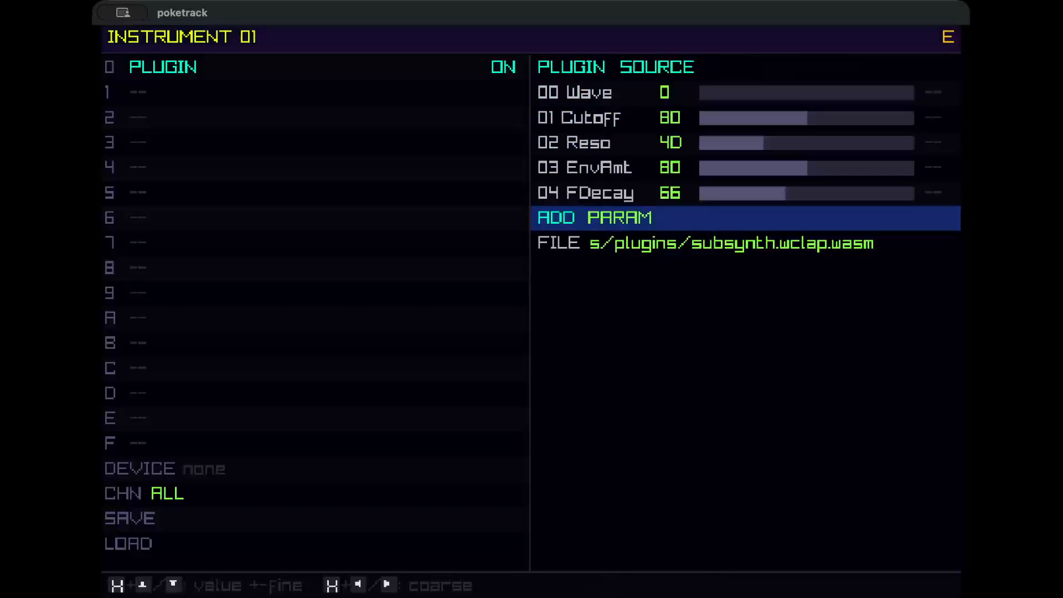
key(x)
key(Down)
key(Down)
key(Down)
key(Down)
key(Down)
key(Down)
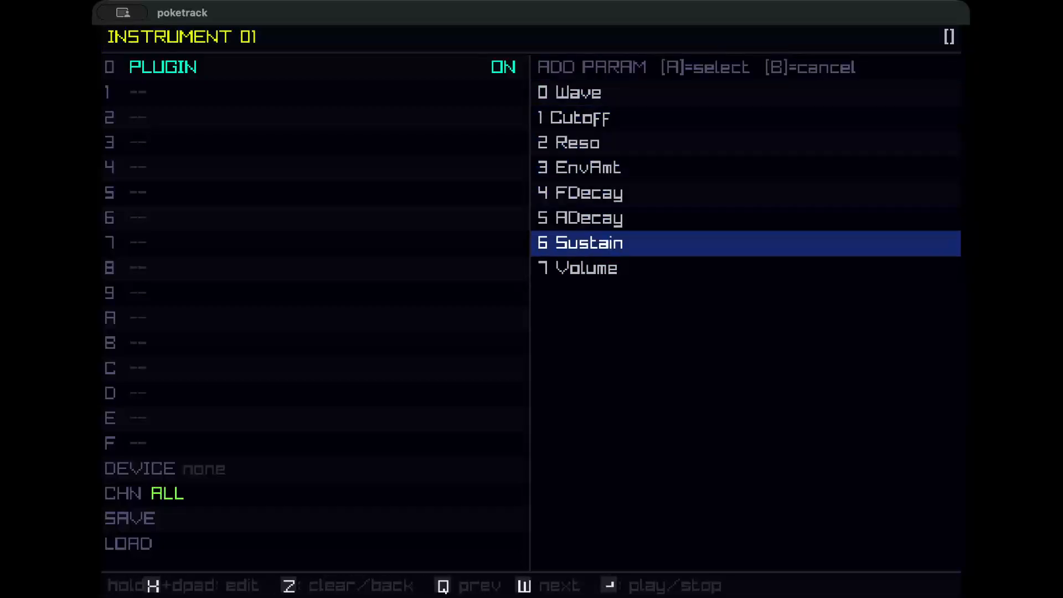
key(Up)
key(x)
key(Down)
key(Up)
key(x)
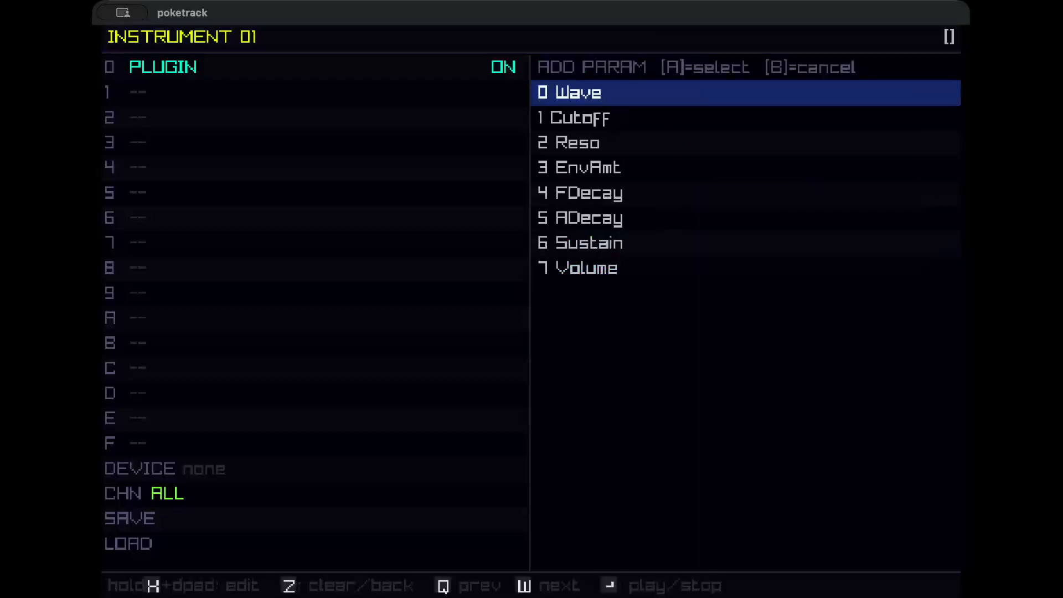
key(Down)
key(Down)
key(Down)
key(Down)
key(Down)
key(Down)
key(x)
key(x)
key(Down)
key(Down)
key(Down)
key(Down)
key(Down)
key(Down)
key(Down)
key(x)
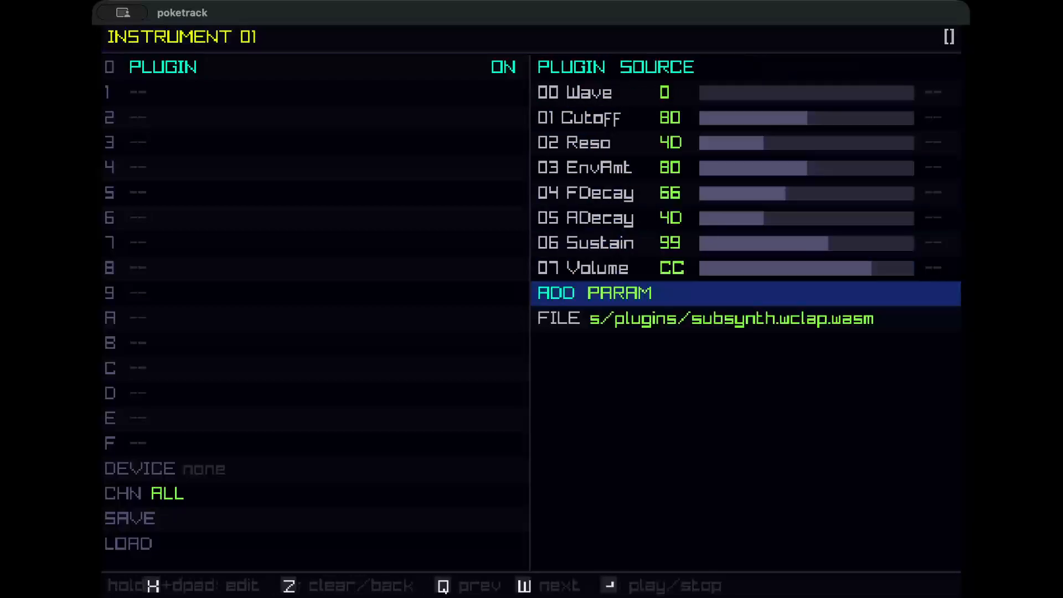
key(Up)
key(Up)
key(Up)
key(Up)
key(Up)
key(Left)
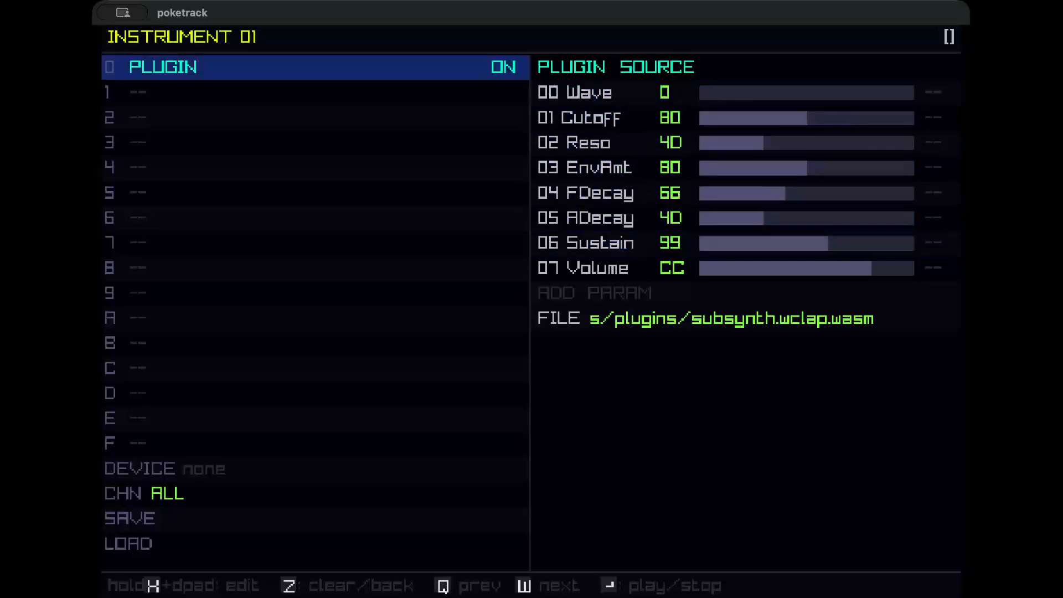
key(Down)
key(Down)
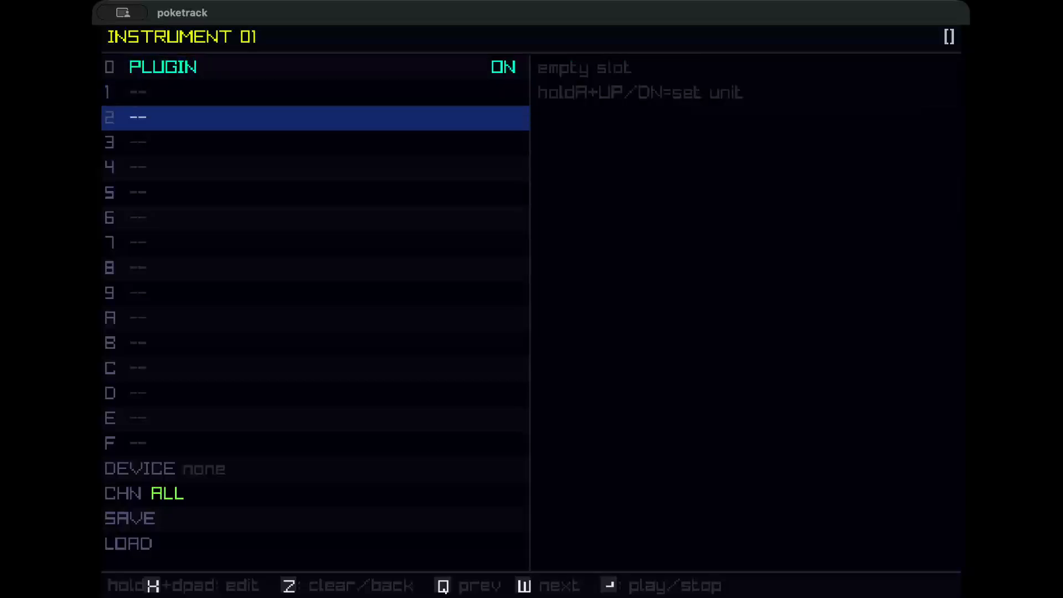
key(Up)
key(Up)
key(Right)
key(x)
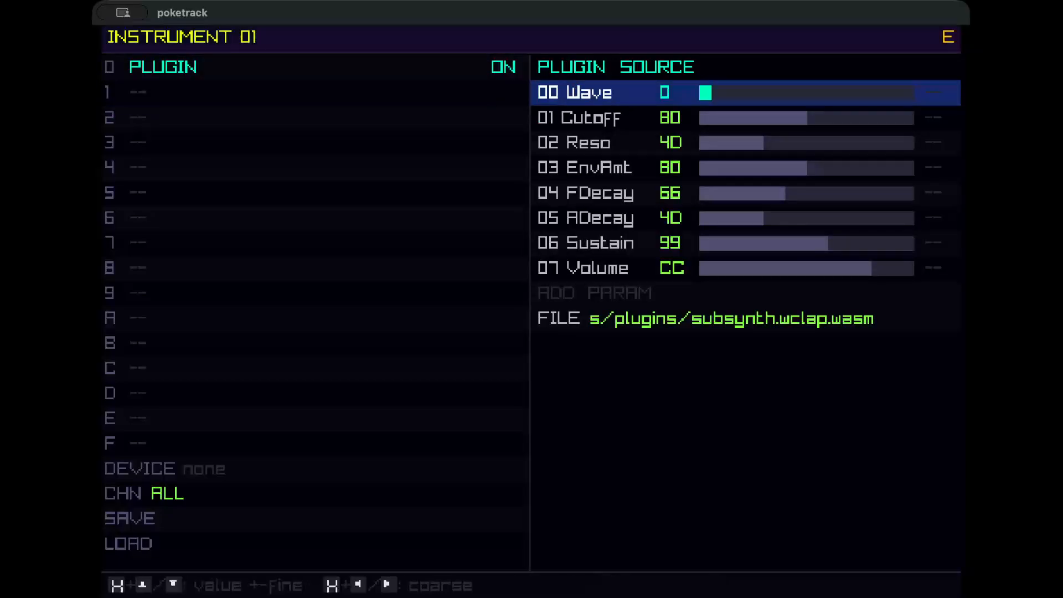
key(x+Up)
key(x+Up)
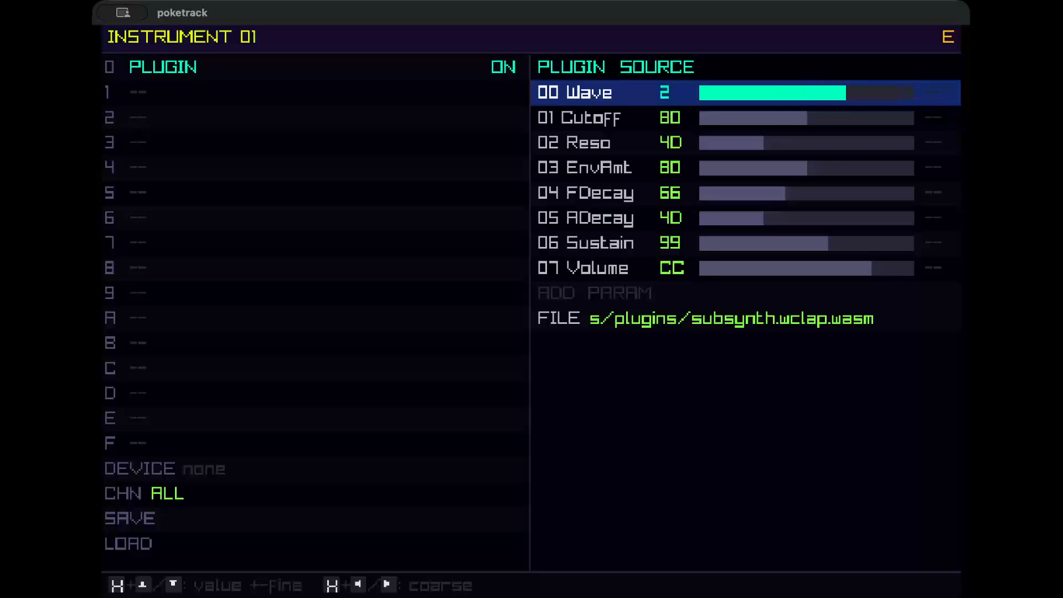
key(x+Down)
key(x+Down)
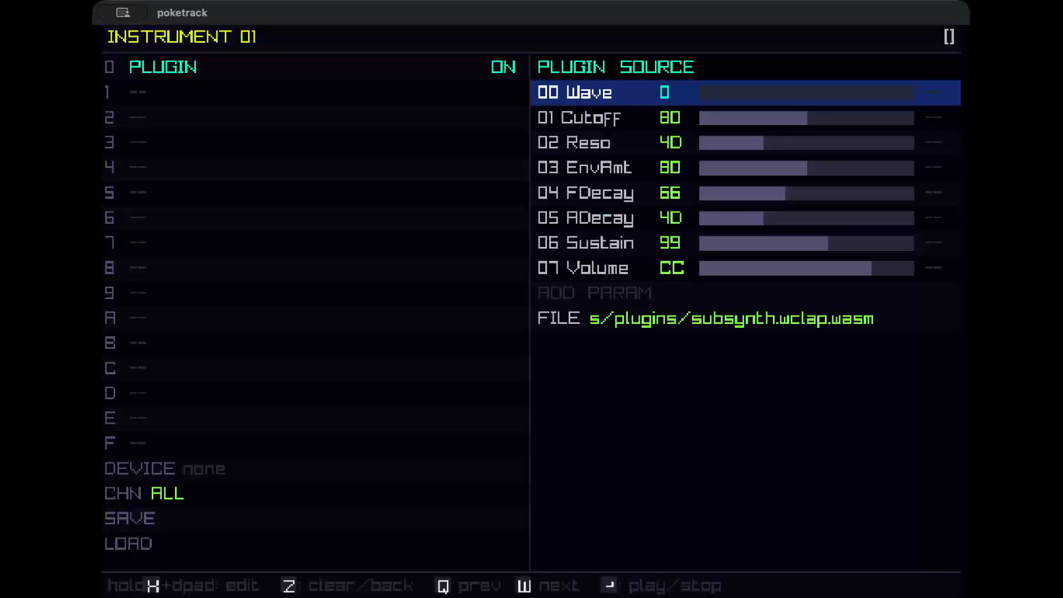
Set the bass plugin's Cutoff to 60 and Reso to 9D.
key(Down)
key(x+Left)
key(x+Left)
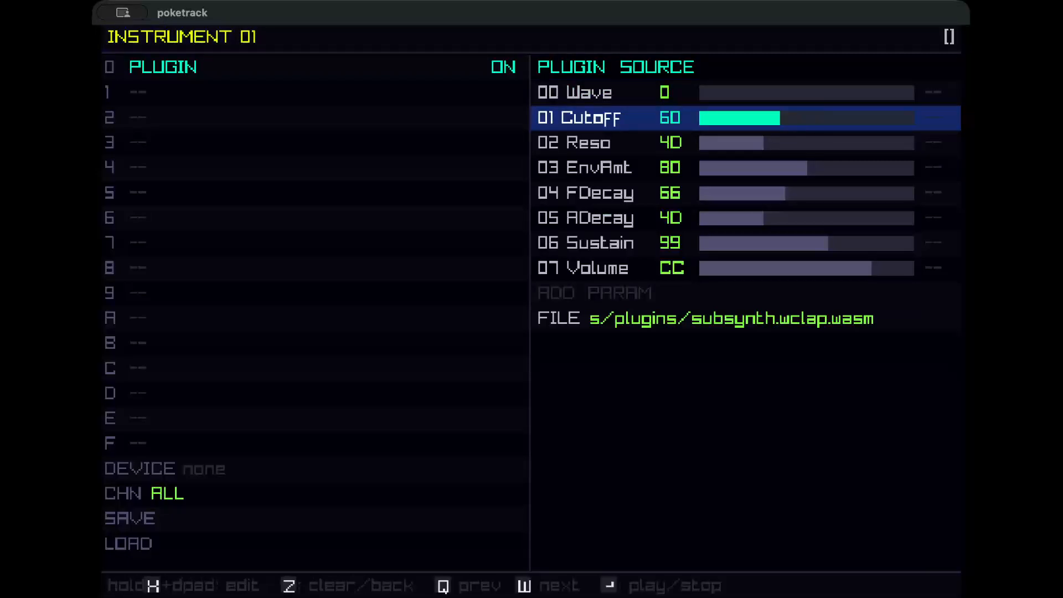
key(Down)
key(x+Right)
key(x+Right)
key(x+Right)
key(x+Right)
key(x+Right)
key(Left)
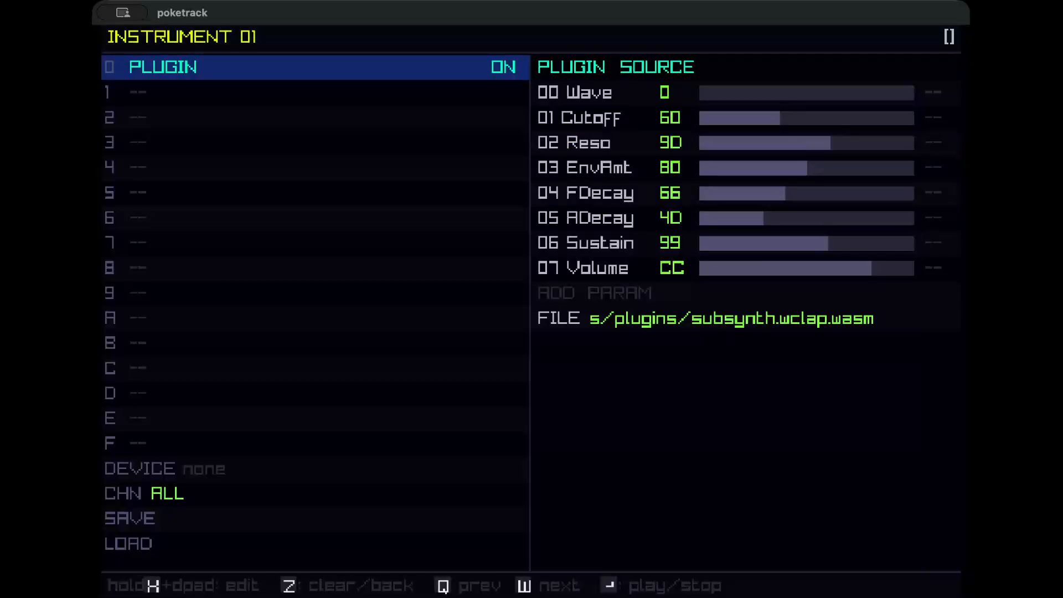
Play the pattern to audition the bass sound and stop playback.
key(q)
key(w)
key(z)
key(Return)
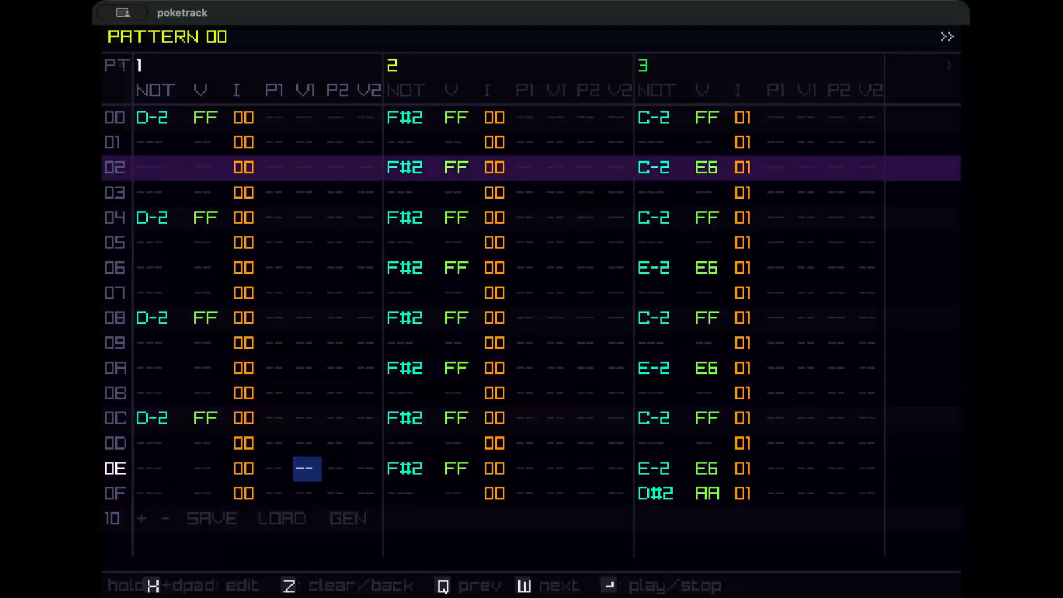
key(Return)
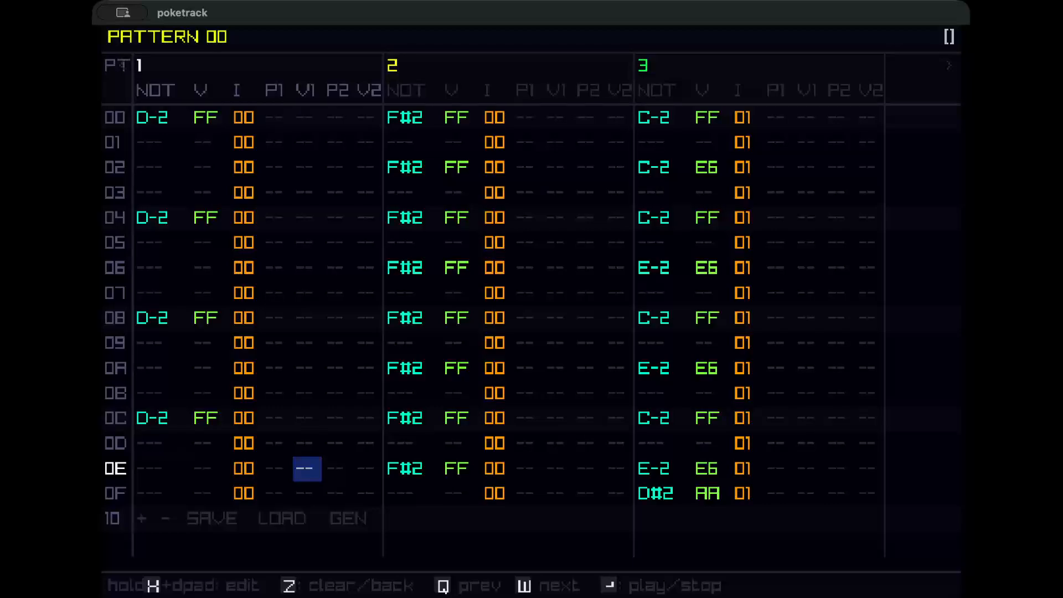
key(Right)
key(Right)
key(Right)
key(Right)
key(Right)
key(Right)
key(Right)
key(Right)
key(Right)
key(Right)
key(Right)
key(Right)
key(Right)
key(Right)
key(Right)
key(Right)
key(Right)
key(Right)
key(Right)
key(Right)
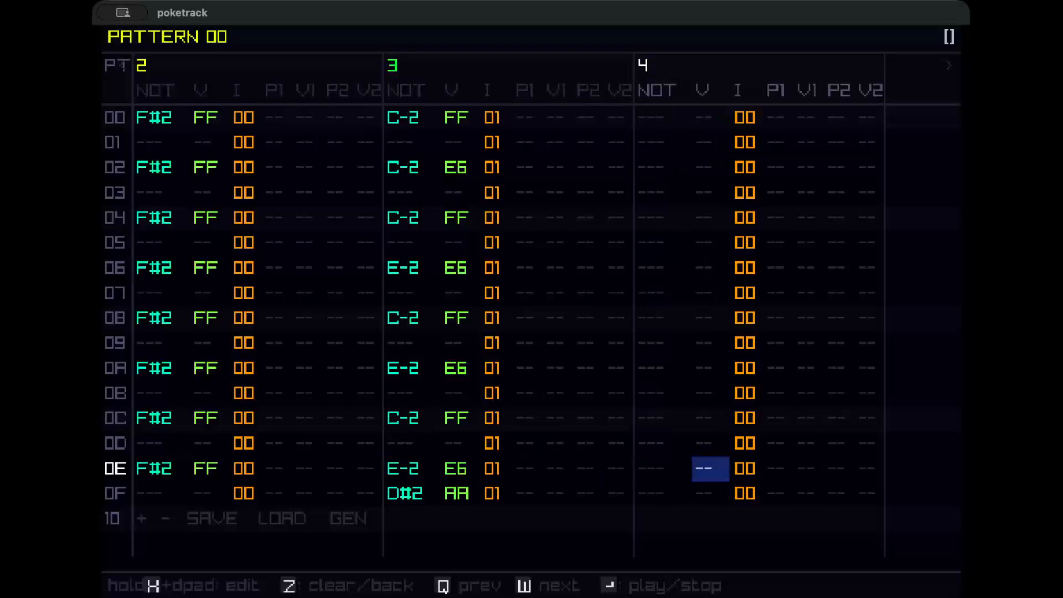
key(Left)
key(Left)
key(Left)
key(Left)
key(Left)
key(Left)
key(Left)
key(Left)
key(Left)
key(Left)
key(Left)
key(Left)
key(Left)
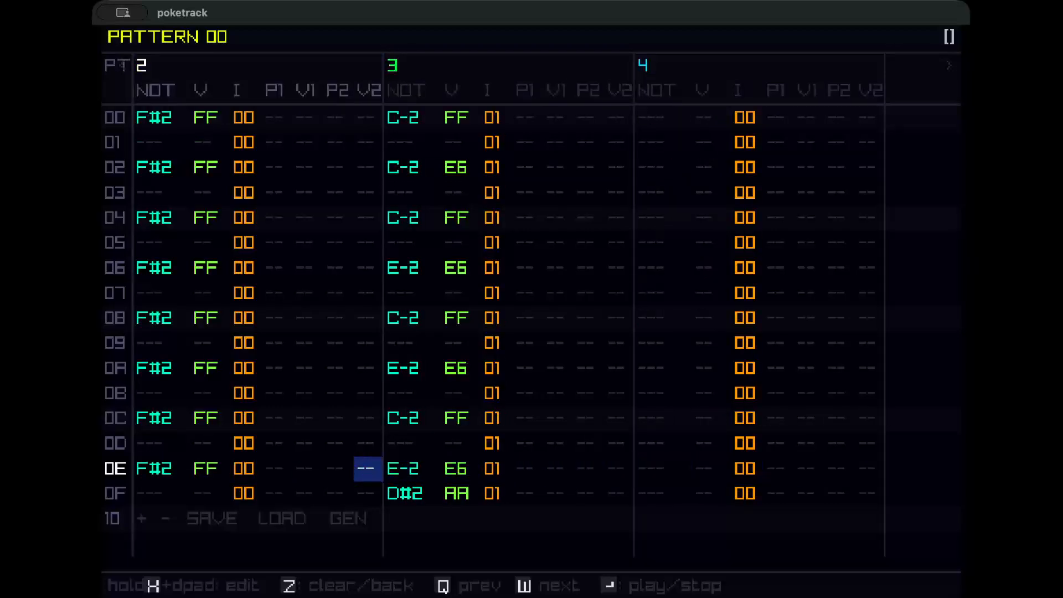
key(Right)
key(Up)
key(Up)
key(Up)
key(Up)
key(Up)
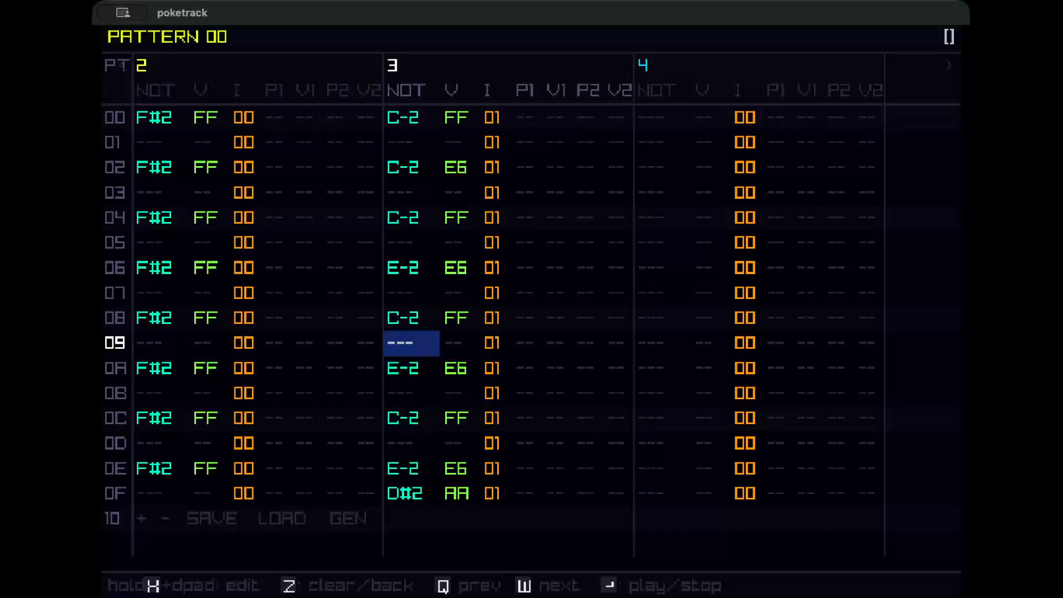
Raise the bass plugin's Reso parameter to CD.
key(w)
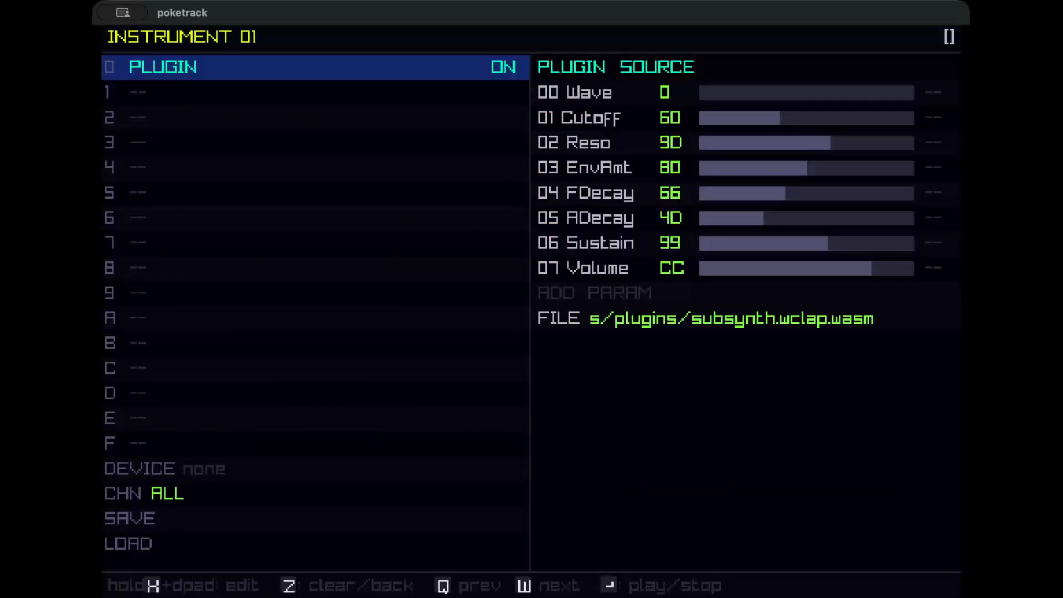
key(Right)
key(Down)
key(Down)
key(Down)
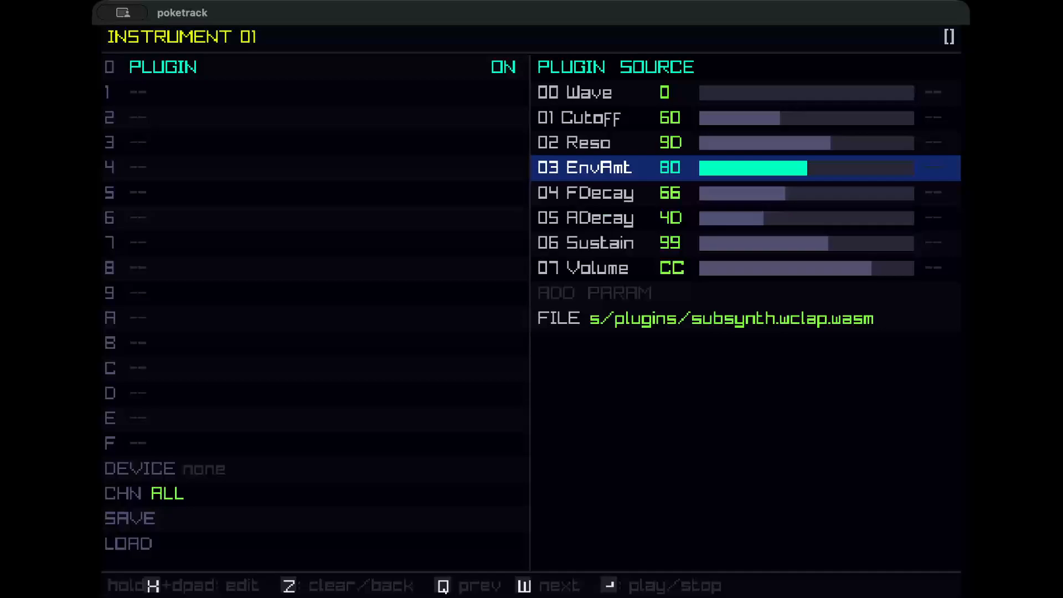
key(Up)
key(x+Right)
key(x+Right)
key(x+Right)
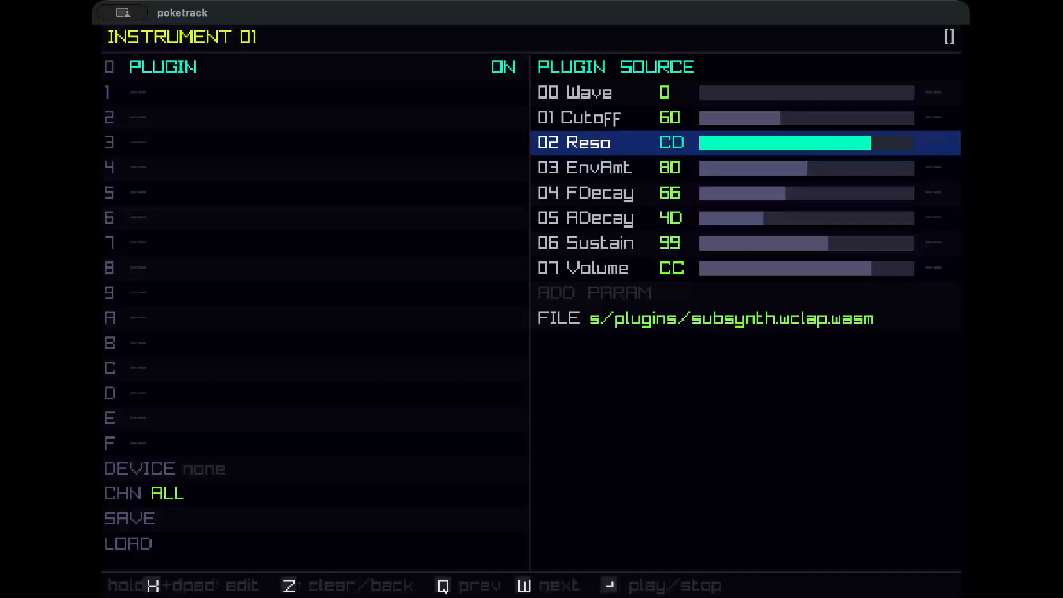
key(q)
key(w)
Set the bass plugin's Cutoff parameter to 70.
key(Up)
key(x+Right)
key(x+Right)
key(x+Right)
key(x+Right)
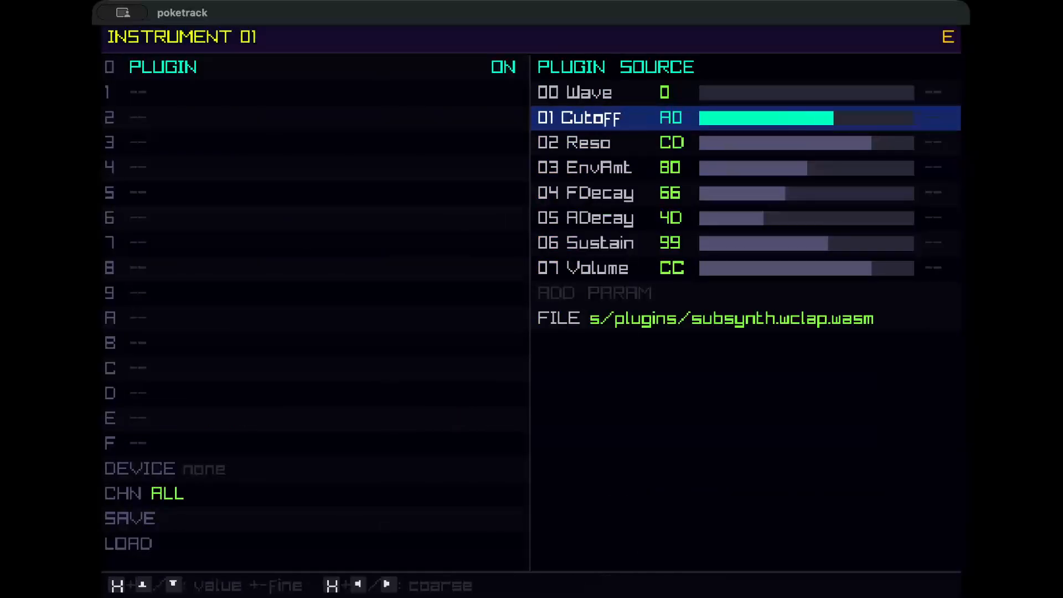
key(x+Left)
key(x+Left)
key(x+Left)
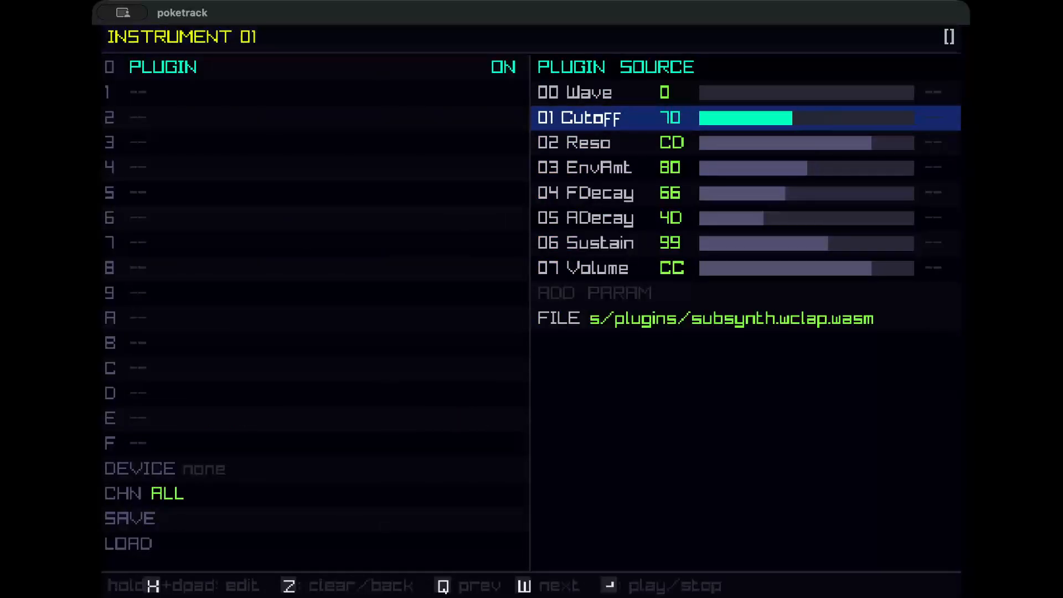
Raise the bass plugin's EnvAmt parameter to FF.
key(Down)
key(Down)
key(Down)
key(Up)
key(x+Right)
key(x+Right)
key(x+Right)
key(x+Right)
key(x+Right)
key(x+Right)
key(x+Right)
key(x+Right)
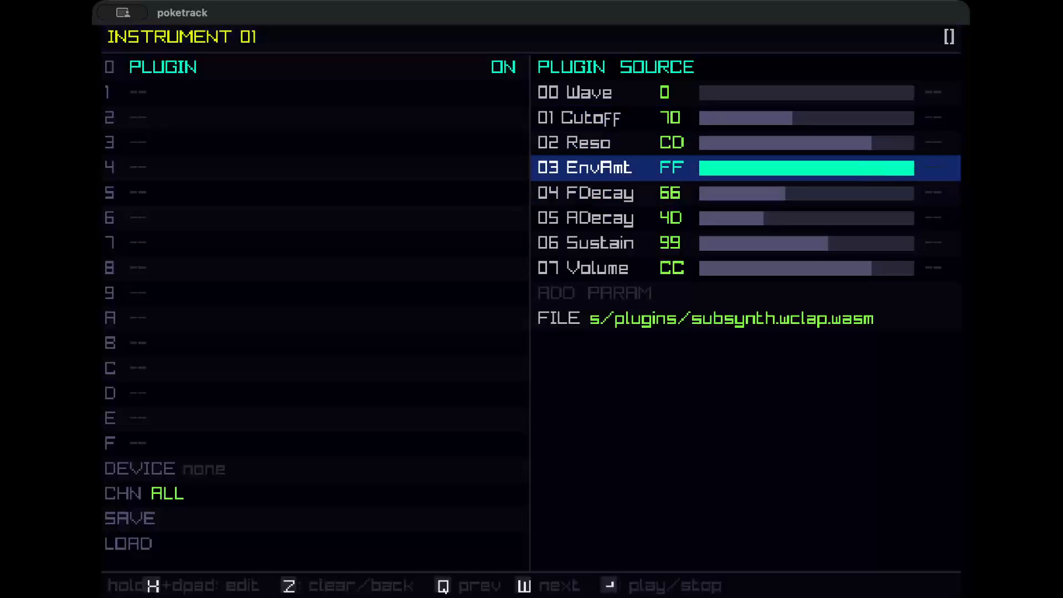
Set the bass plugin's FDecay to 76 and ADecay to 5D.
key(Down)
key(x+Right)
key(Down)
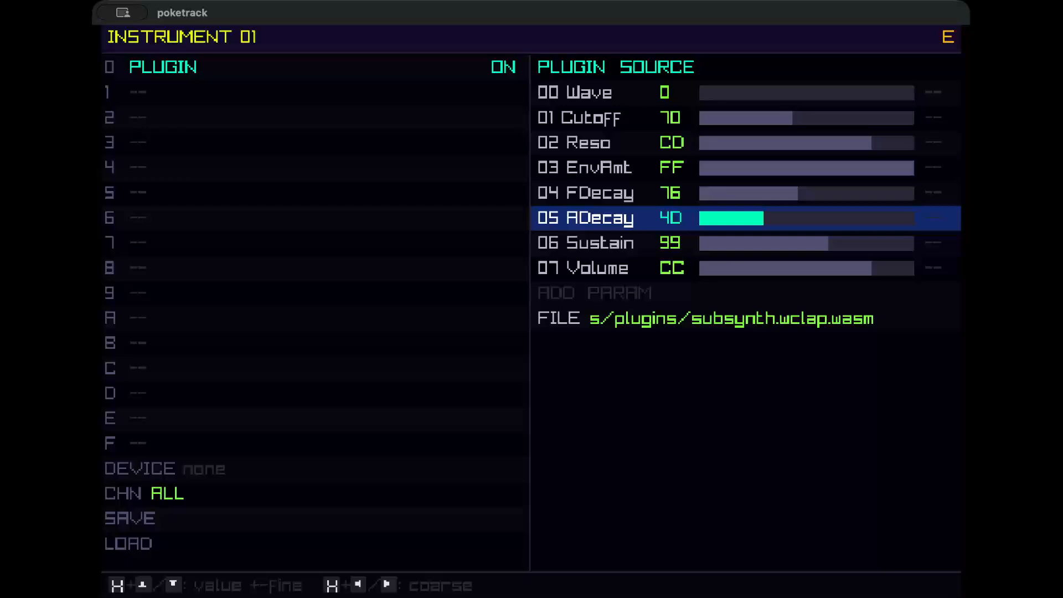
key(x+Right)
Lower the bass plugin's Sustain parameter to 00.
key(Down)
key(x+Left)
key(x+Left)
key(x+Left)
key(x+Left)
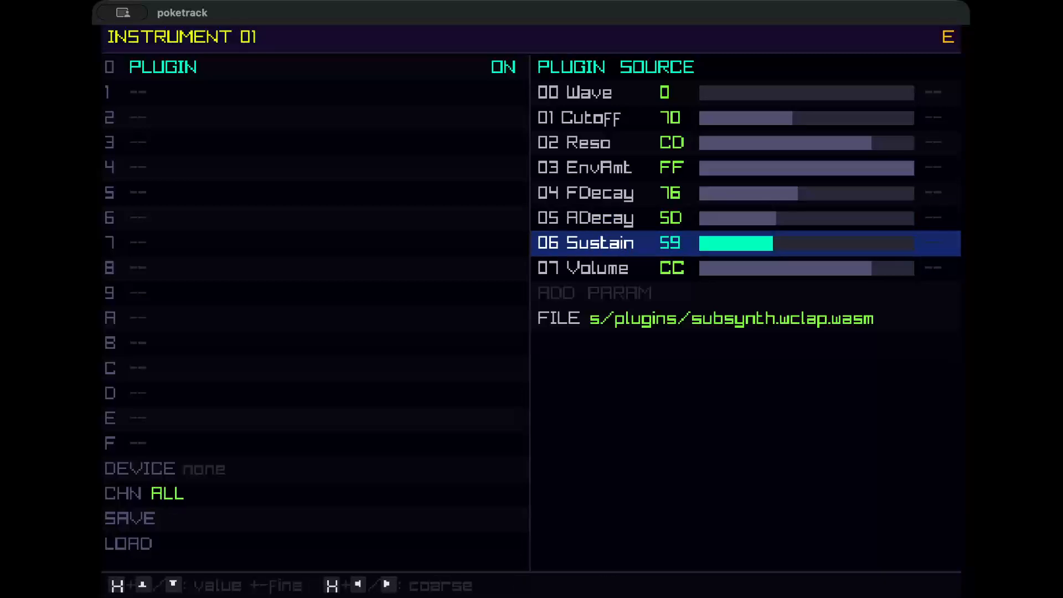
key(x+Left)
key(x+Left)
key(x+Left)
key(x+Left)
key(x+Left)
key(x+Left)
Play the pattern to audition the reshaped bass sound.
key(Down)
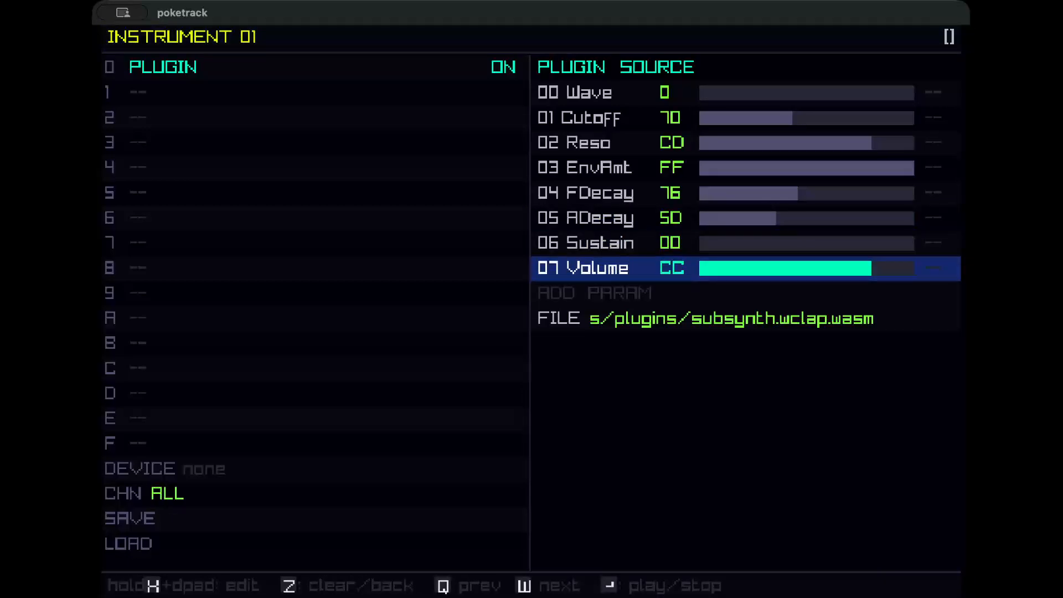
key(Up)
key(Up)
key(Up)
key(Up)
key(Up)
key(Up)
key(z)
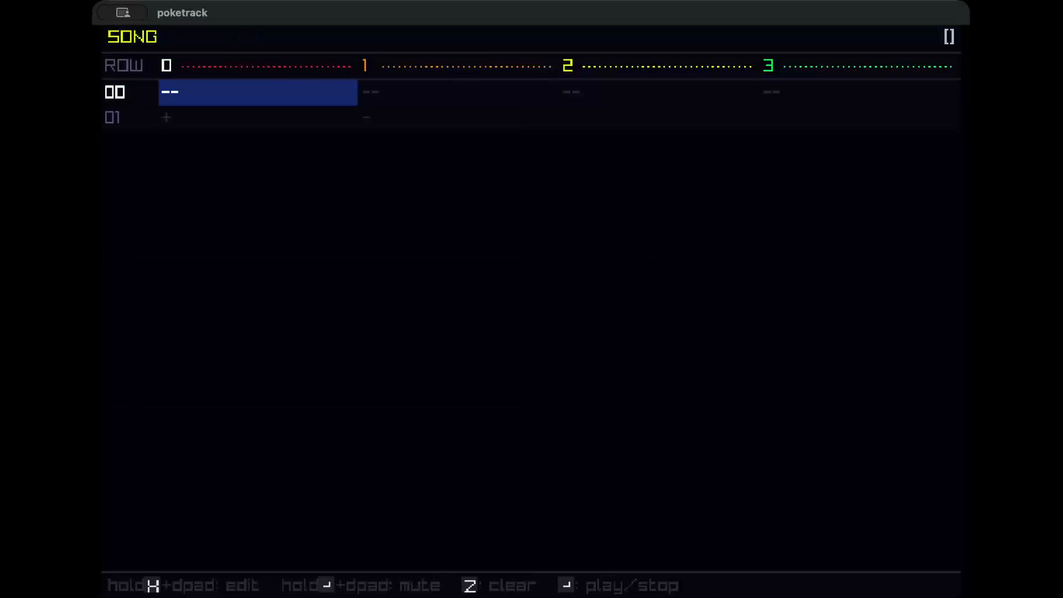
key(Tab)
key(Return)
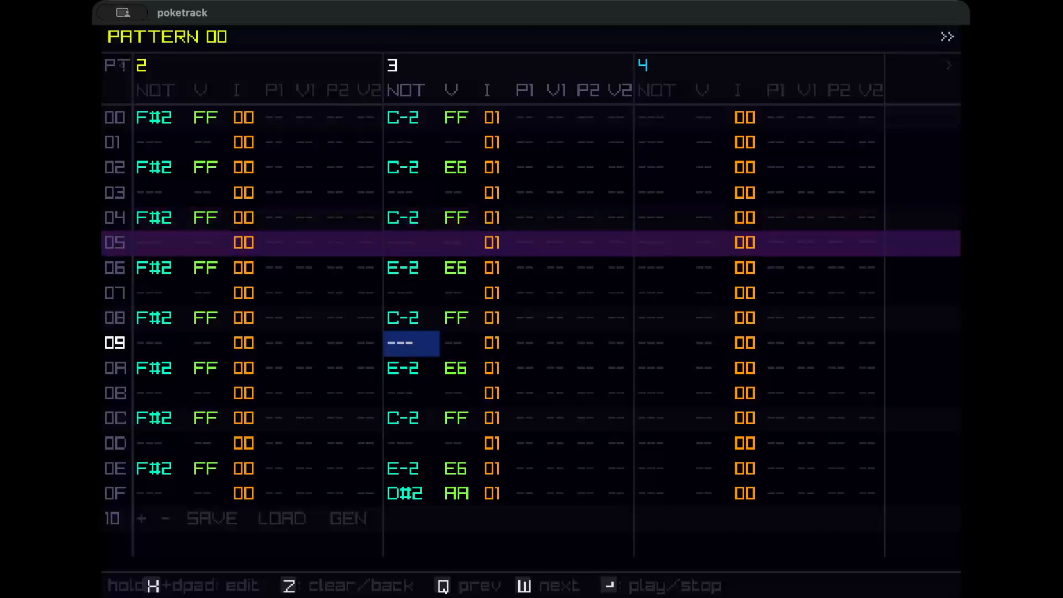
Add a DIST effect in slot 1 of the drum instrument 00.
key(Tab)
key(Left)
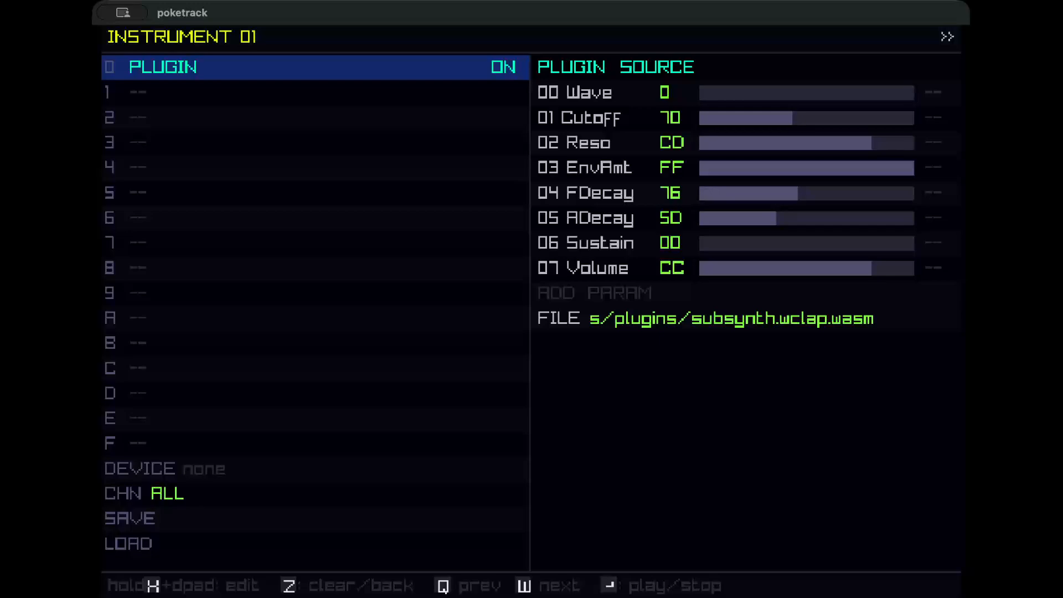
key(q)
key(Down)
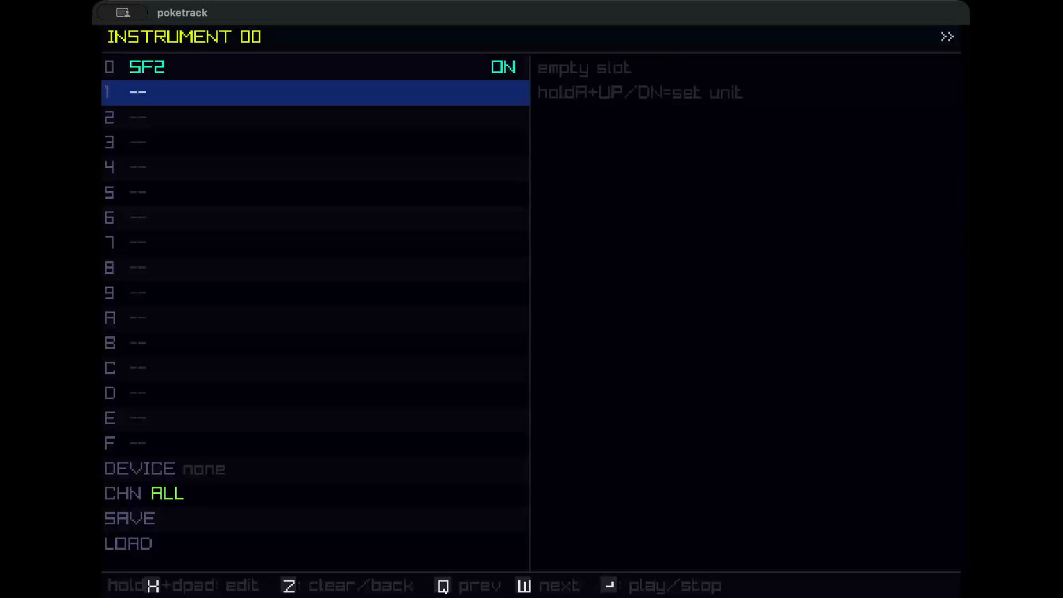
key(x+Up)
key(x+Up)
key(x+Up)
key(x+Up)
key(x+Up)
key(x+Up)
key(x+Up)
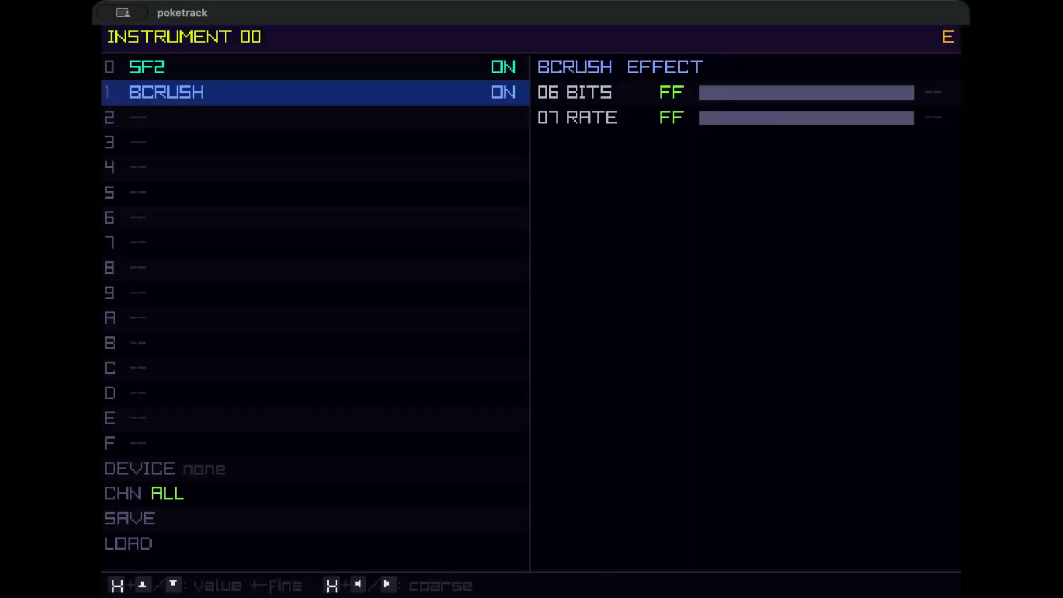
key(x+Up)
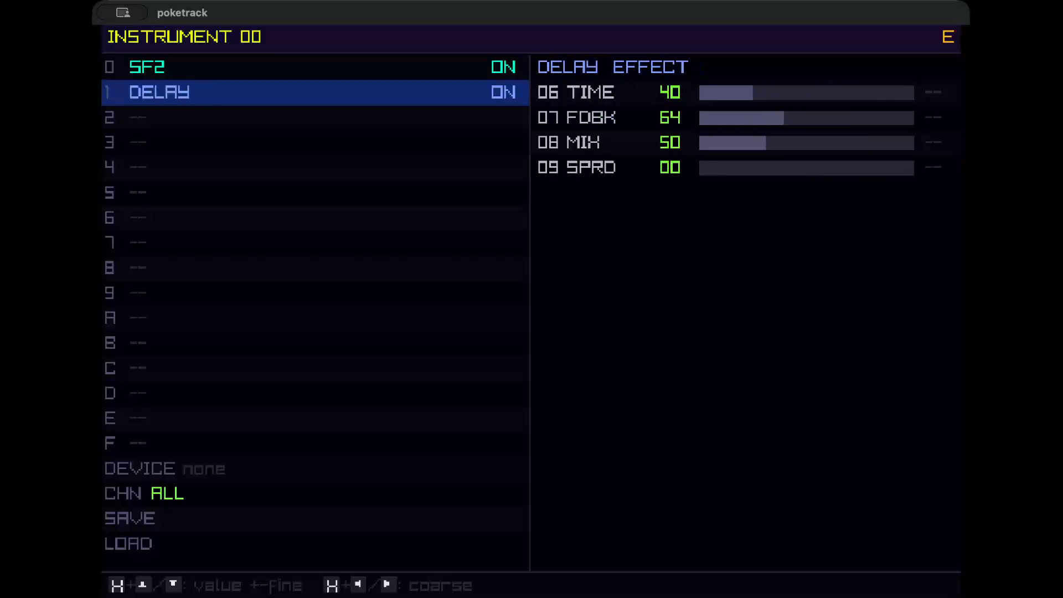
key(x+Up)
Set the distortion's POST to 40 and PRE to 90.
key(Right)
key(Down)
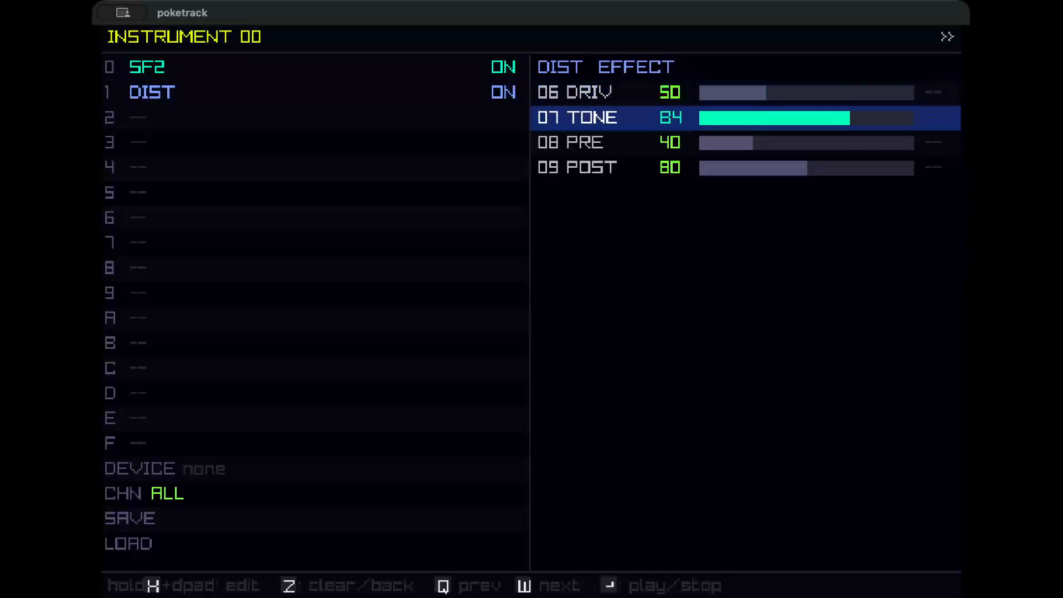
key(Down)
key(Down)
key(x+Left)
key(x+Left)
key(x+Left)
key(x+Left)
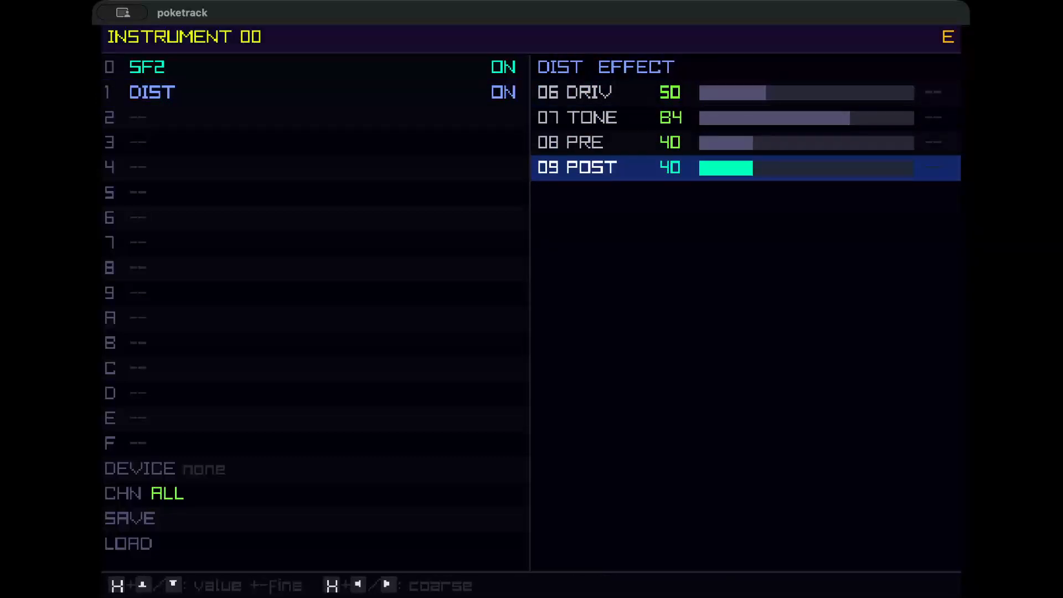
key(Up)
key(x+Right)
key(x+Right)
key(x+Right)
key(x+Right)
key(x+Right)
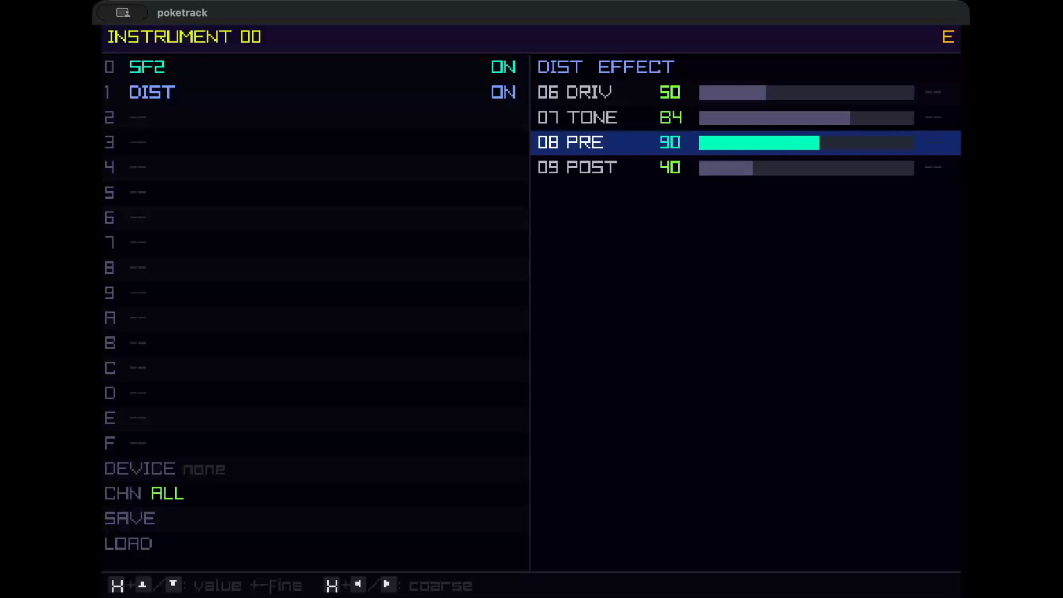
Set the distortion's DRIV parameter to 90.
key(Up)
key(Up)
key(x+Right)
key(x+Right)
key(x+Right)
key(x+Right)
key(x+Right)
key(x+Right)
key(x+Right)
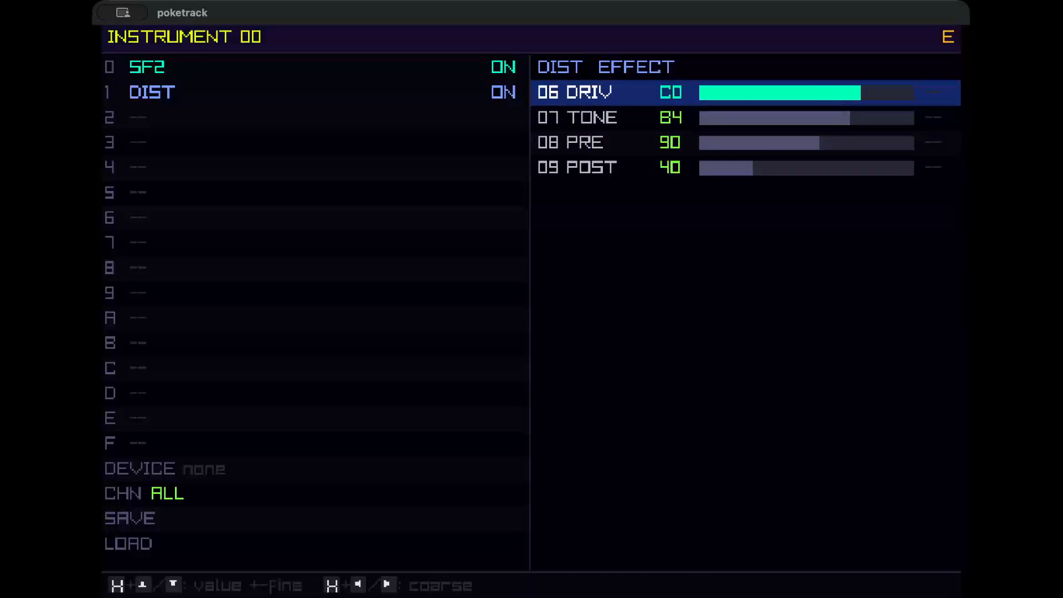
key(x+Left)
key(x+Left)
key(x+Left)
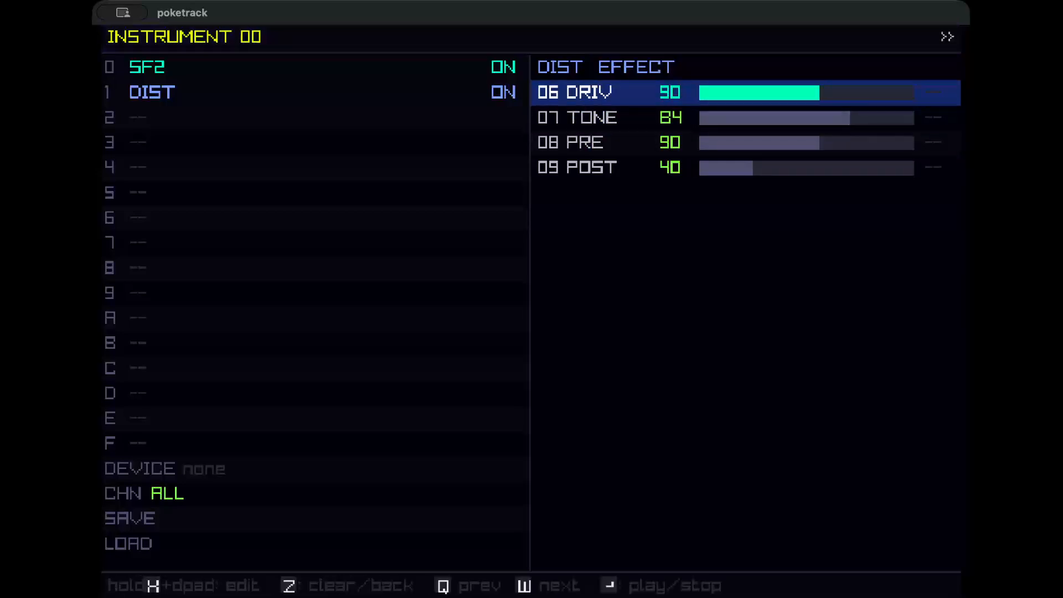
key(Left)
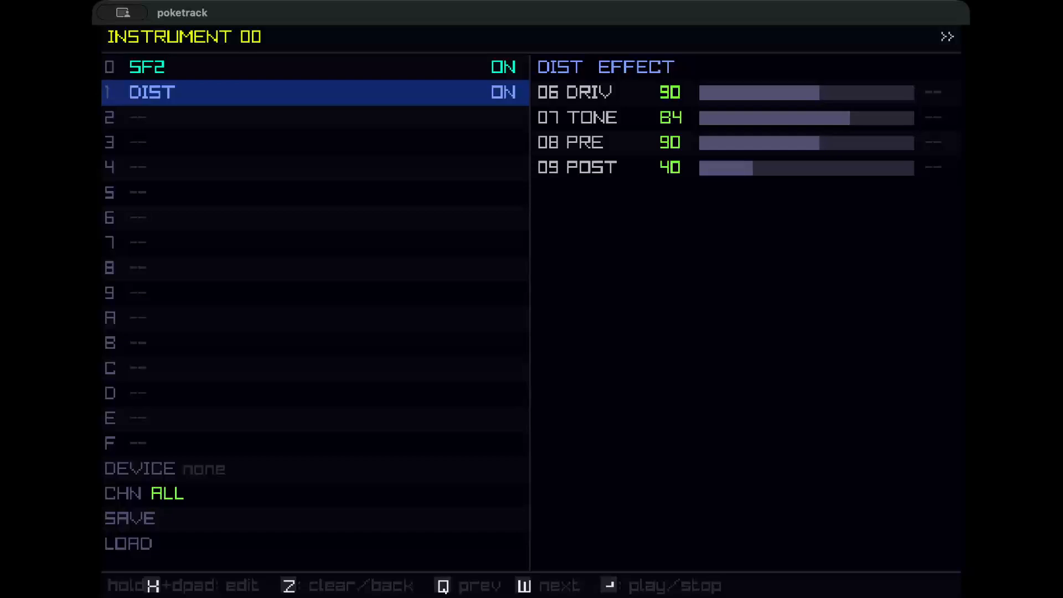
Stop playback and return to the pattern.
key(Return)
key(Up)
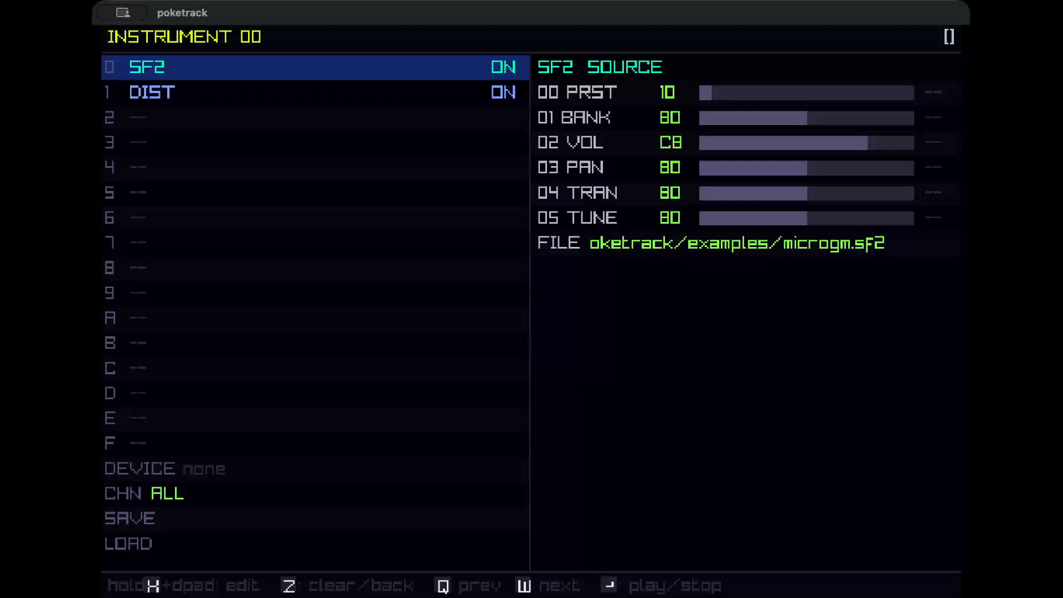
key(q)
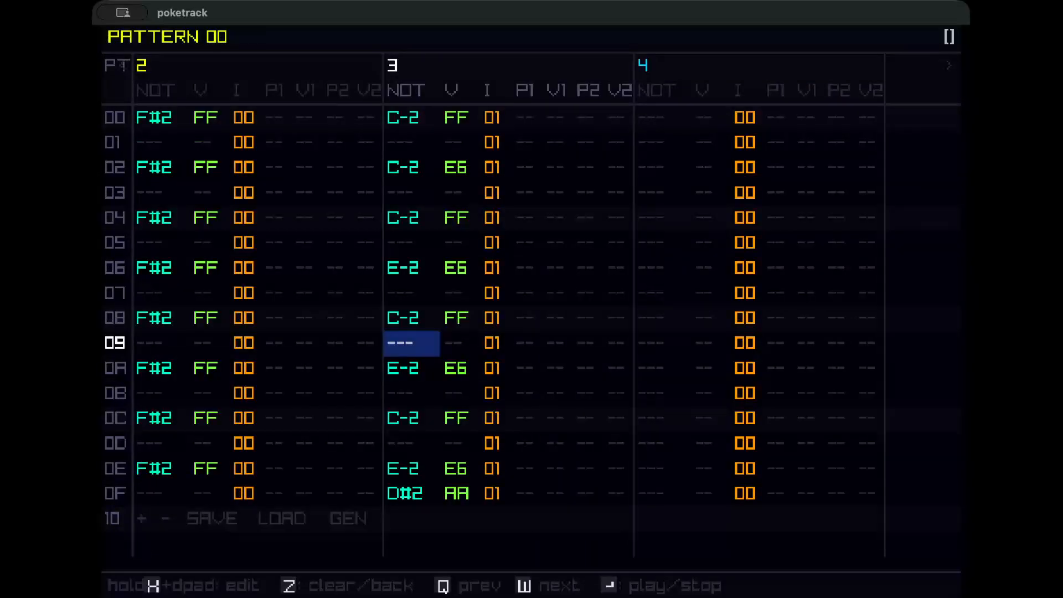
Fill song rows 00 to 04 of channel 0 with patterns 00 to 04.
key(q)
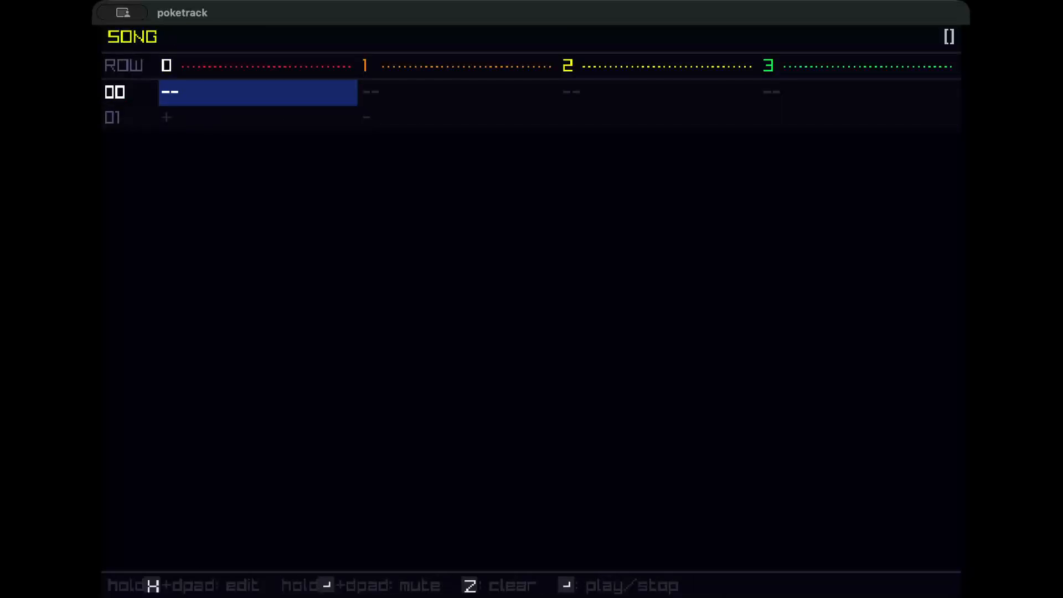
key(x)
key(Down)
key(Down)
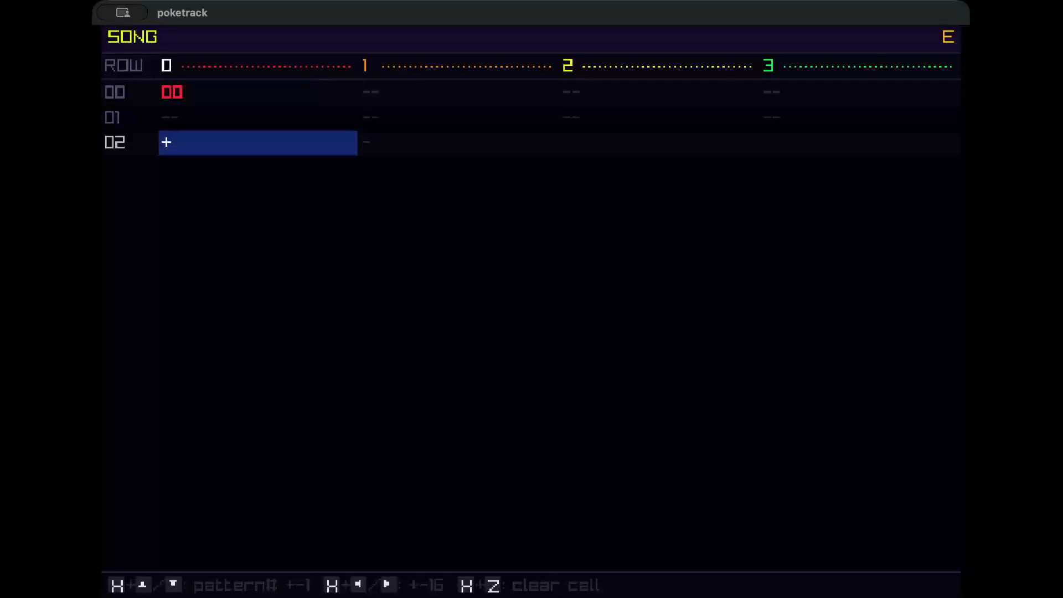
key(Down)
key(Down)
key(Up)
key(Up)
key(Up)
key(x)
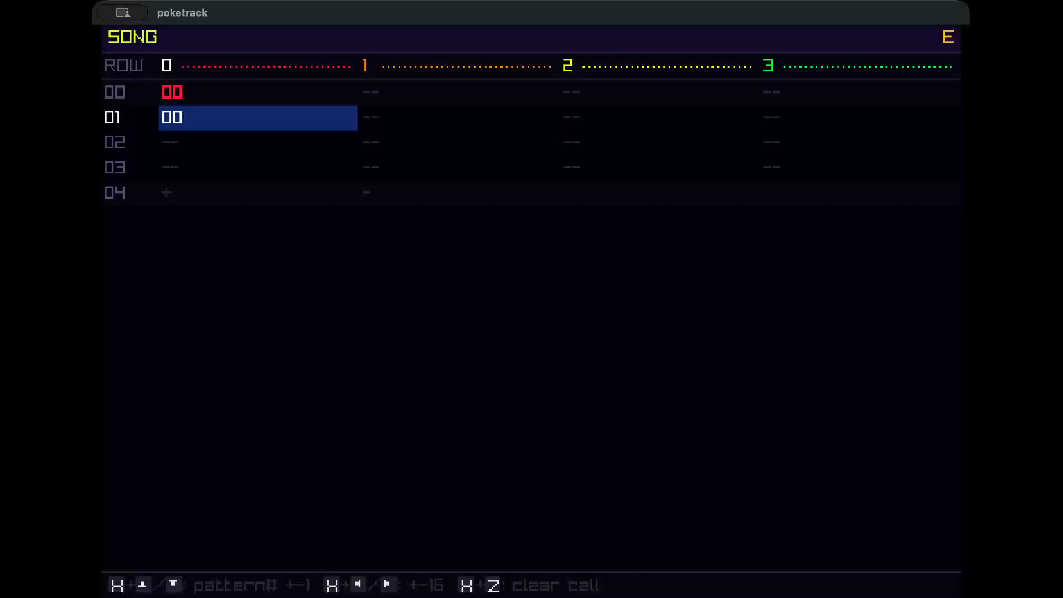
key(x+Up)
key(Down)
key(x)
key(x+Up)
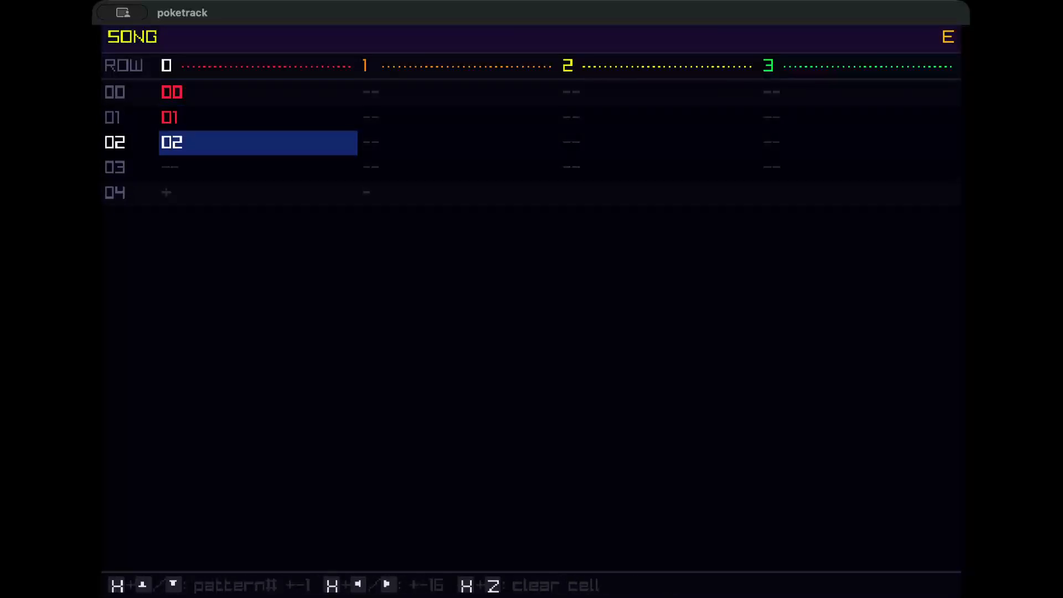
key(Down)
key(x)
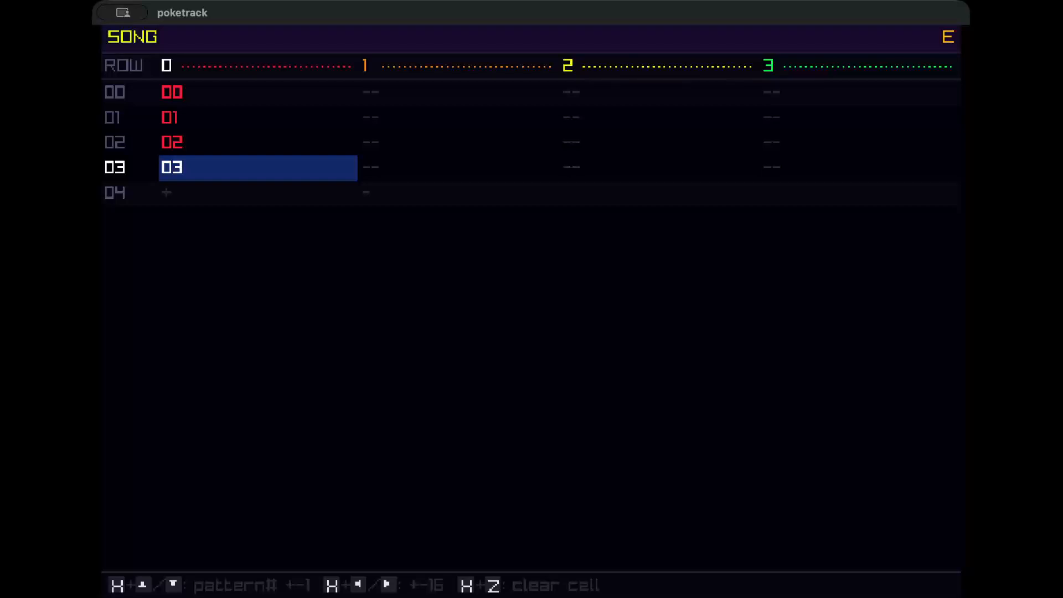
key(Down)
key(Down)
key(Up)
key(x)
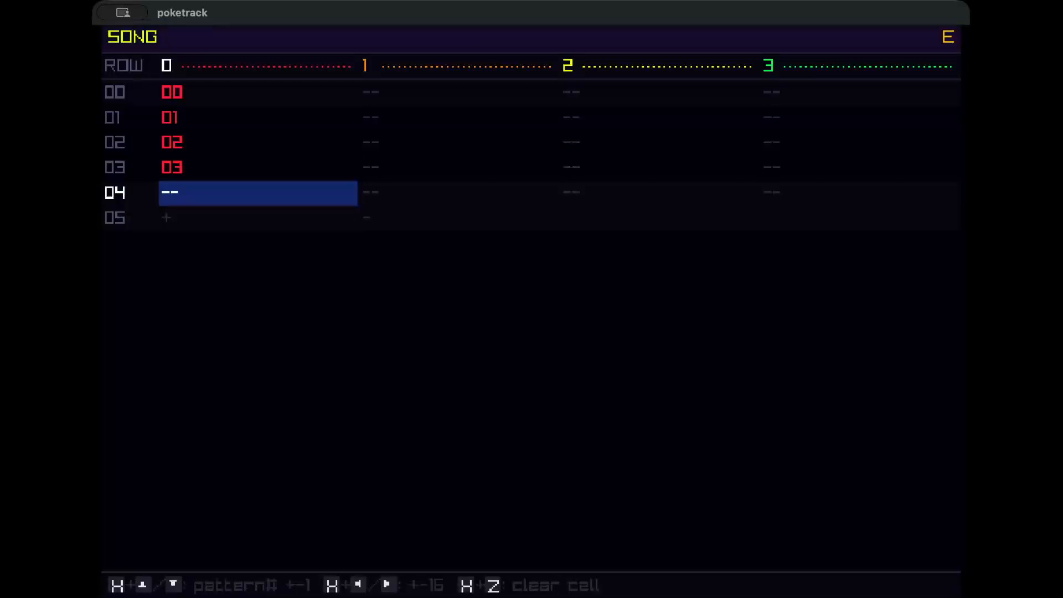
key(x+Up)
Open pattern 01 from the song and open its pattern generator.
key(Up)
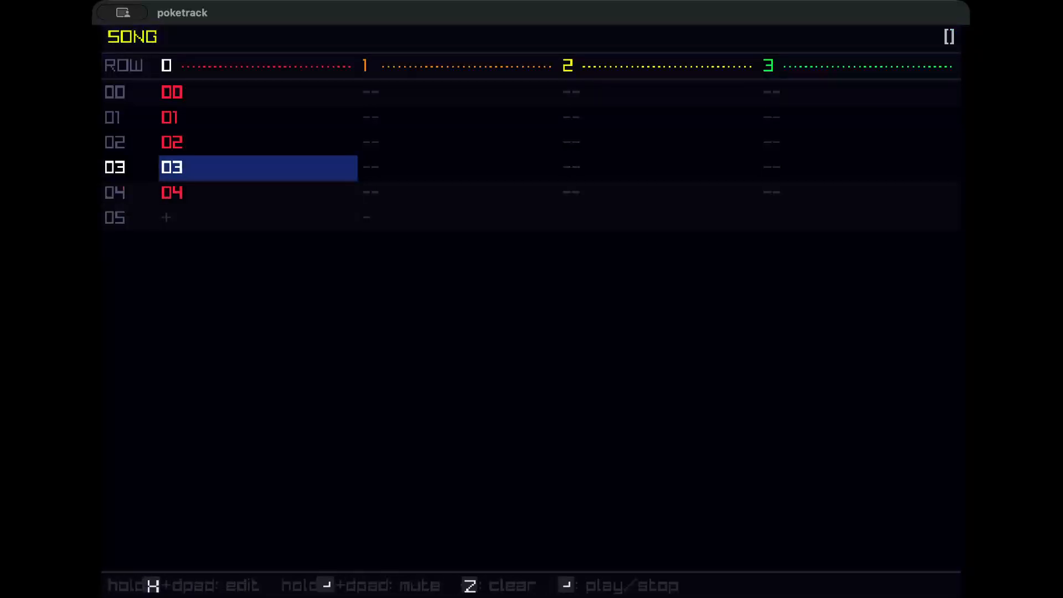
key(Up)
key(Up)
key(Up)
key(Down)
key(Down)
key(Up)
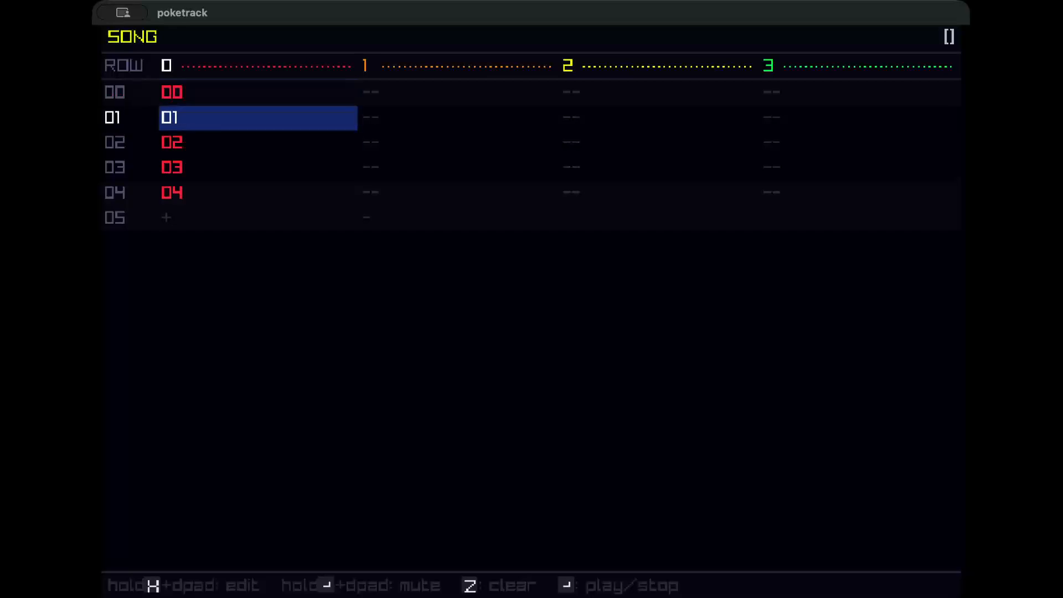
key(x)
key(Left)
key(Down)
key(Down)
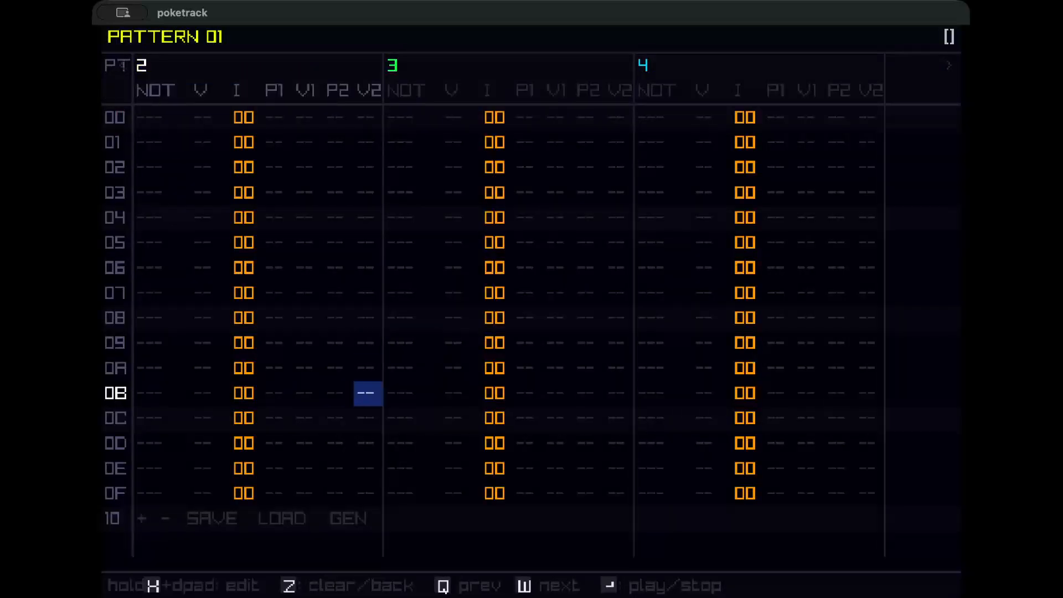
key(Down)
key(Down)
key(Down)
key(Down)
key(Down)
key(x)
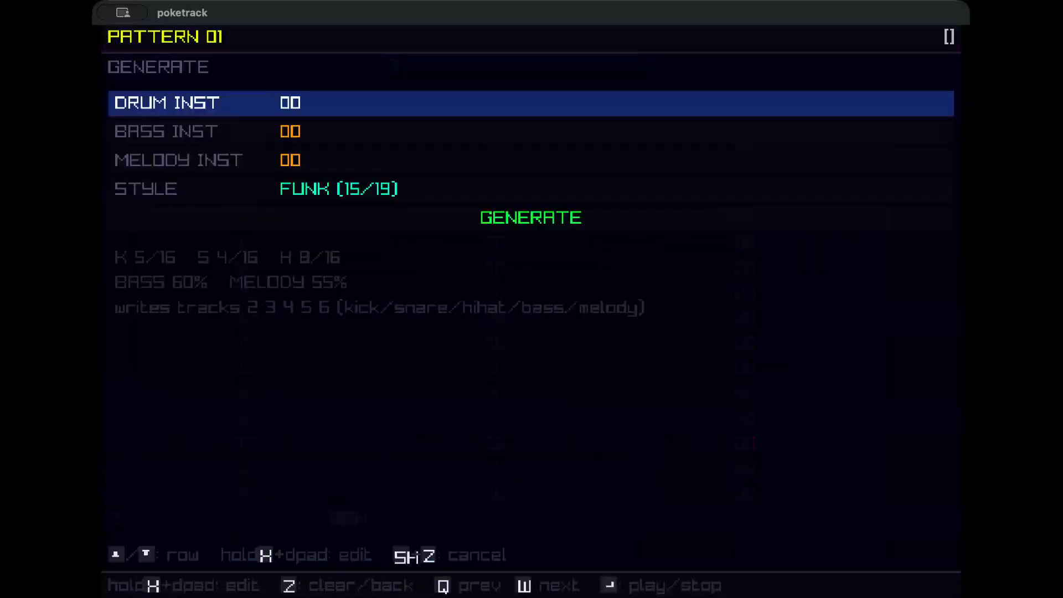
Generate a FUNK pattern with drum instrument 00, bass instrument 01 and melody instrument 01, and preview it.
key(x+Up)
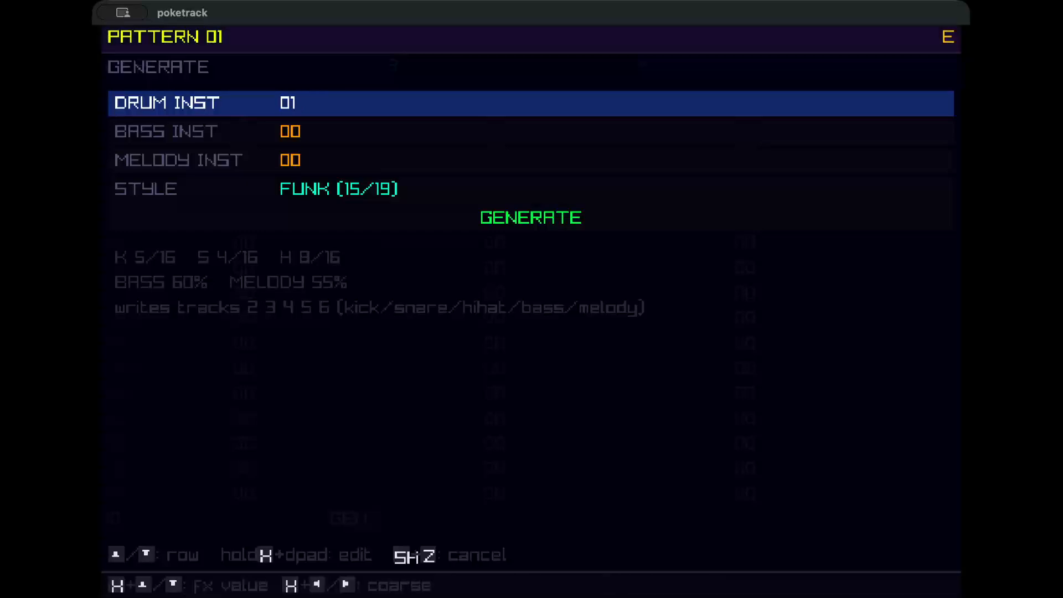
key(Down)
key(x+Up)
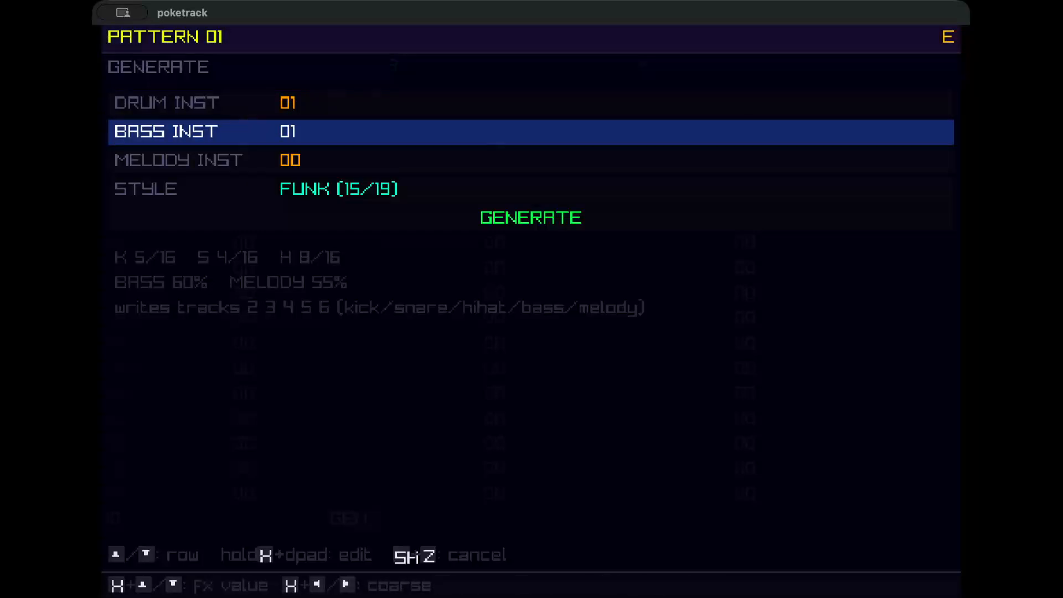
key(x+Up)
key(x+Down)
key(Up)
key(x+Down)
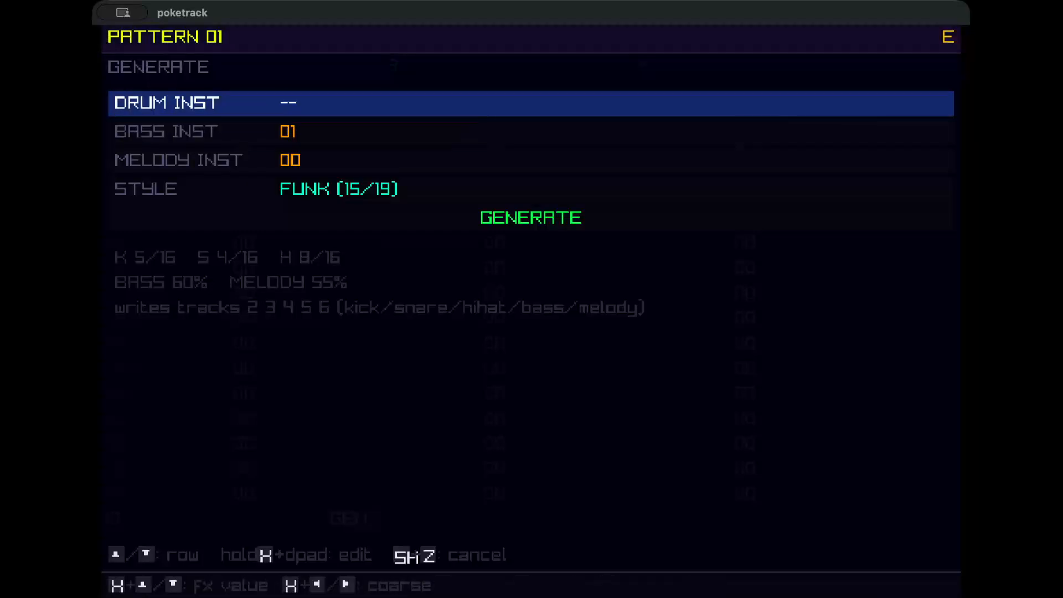
key(x+Up)
key(Down)
key(Down)
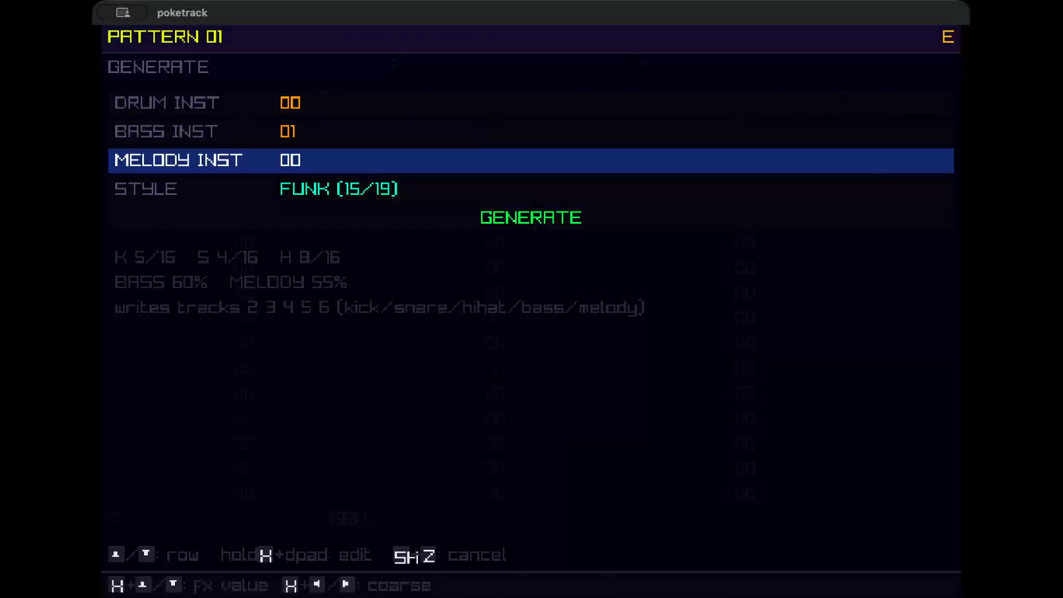
key(x+Up)
key(Down)
key(Down)
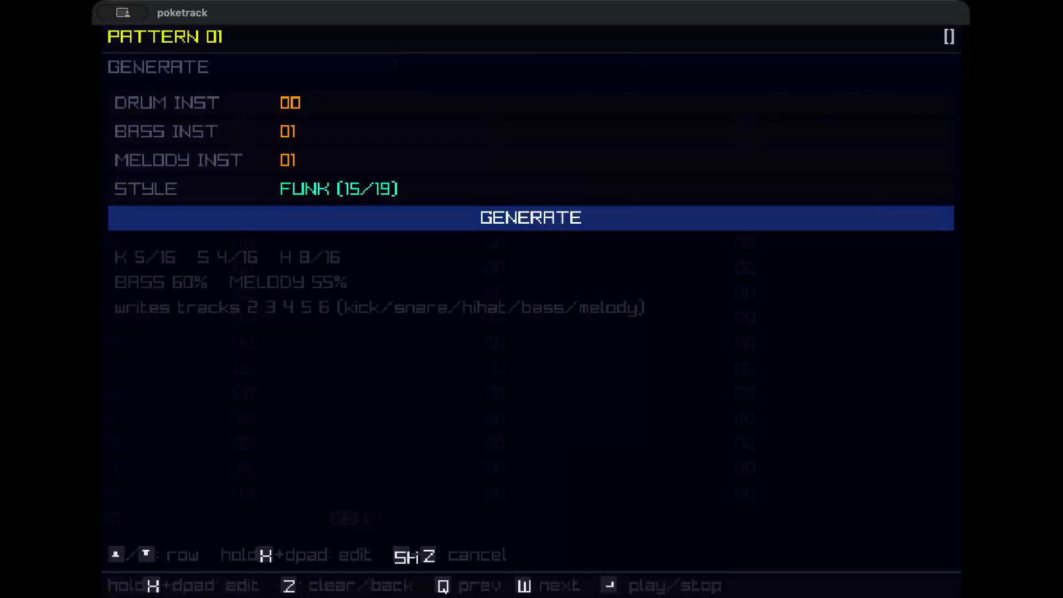
key(Up)
key(Up)
key(Down)
key(Down)
key(Up)
key(Down)
key(x)
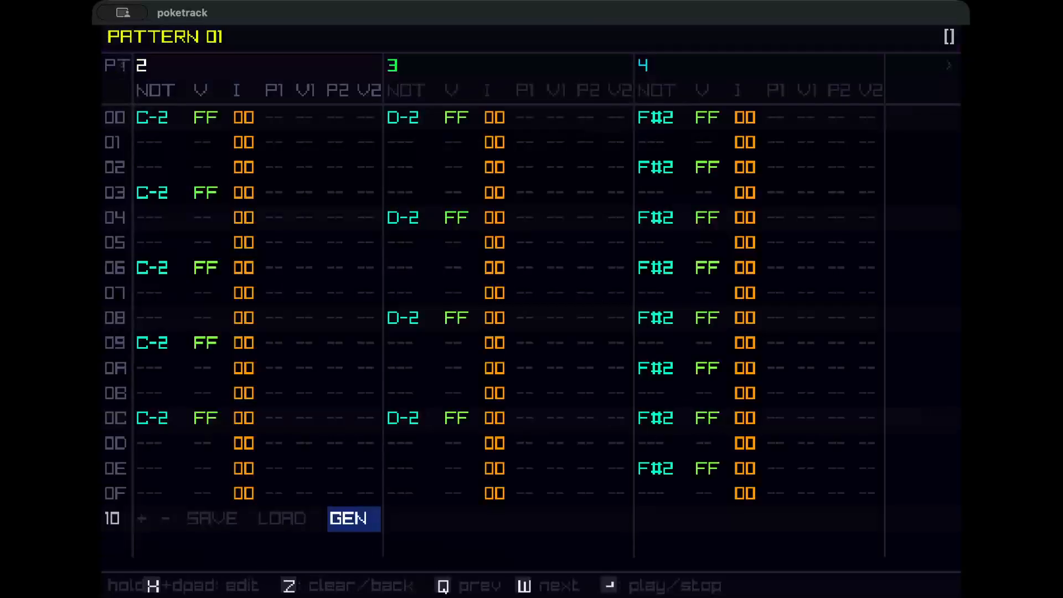
key(Return)
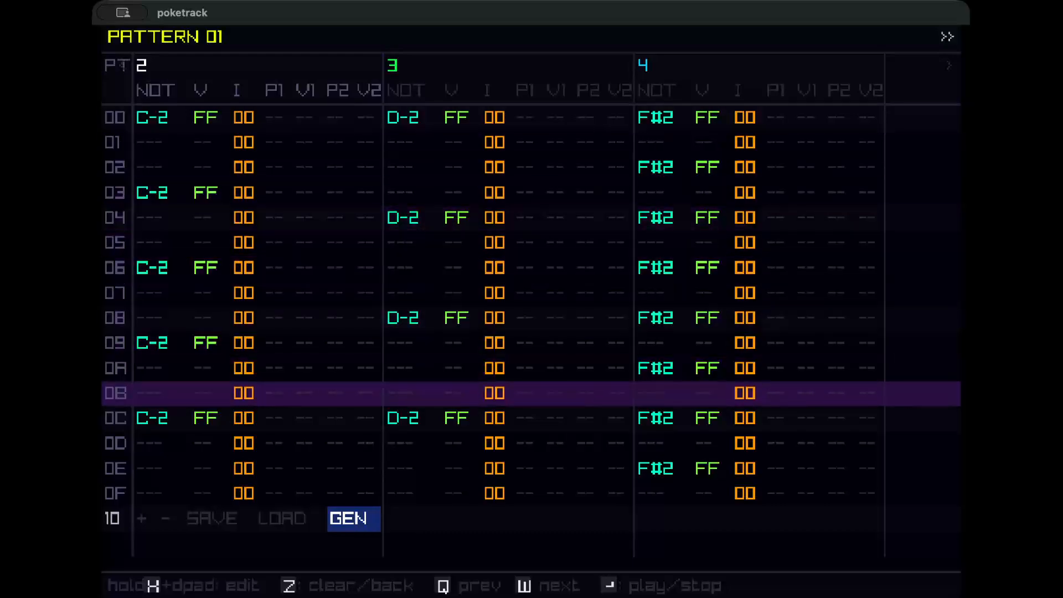
key(Return)
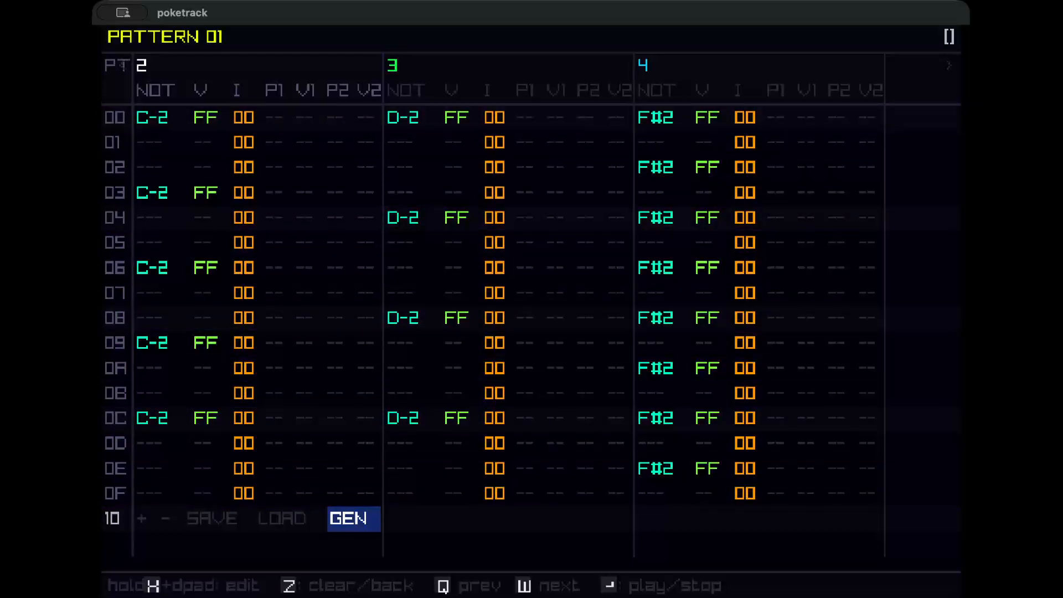
Move to pattern 02 and open its pattern generator.
key(w)
key(Left)
key(Left)
key(Left)
key(Left)
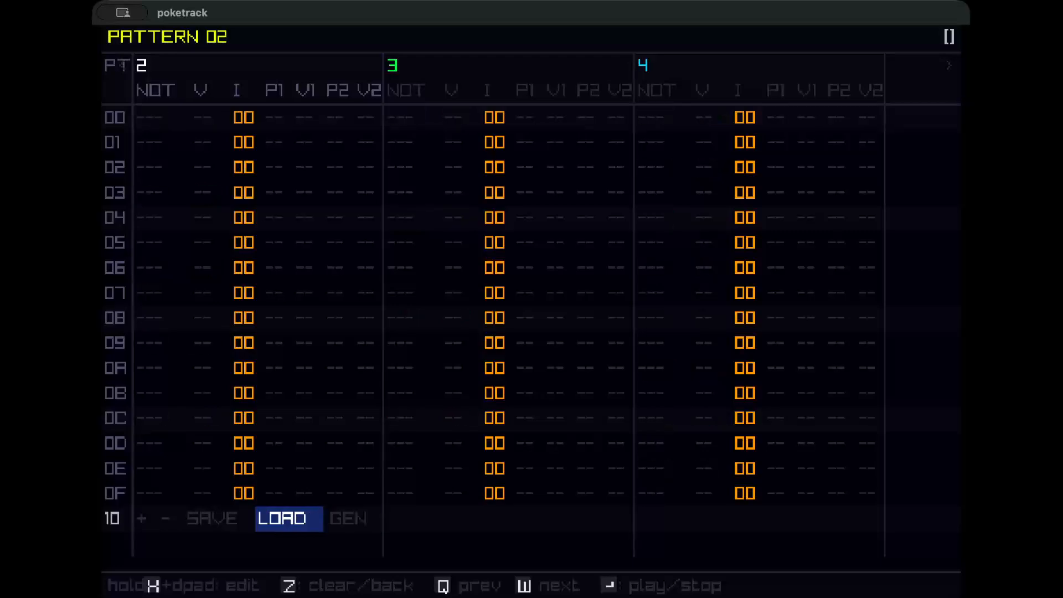
key(Right)
key(Right)
key(Right)
key(Right)
key(x)
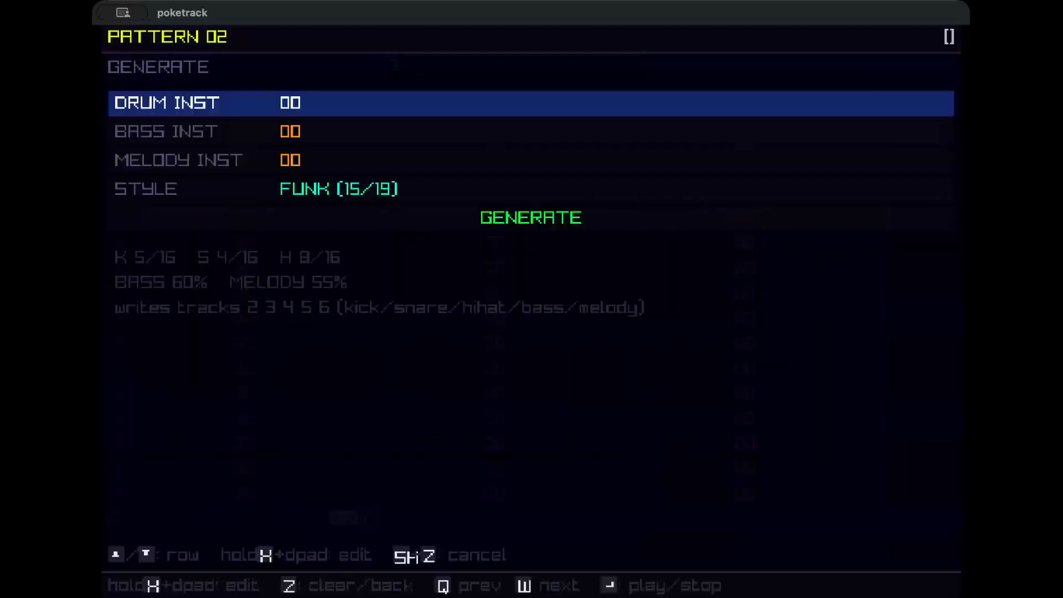
Generate pattern 02 in FUNK style with bass instrument 01 and no melody instrument, and preview it.
key(Down)
key(Down)
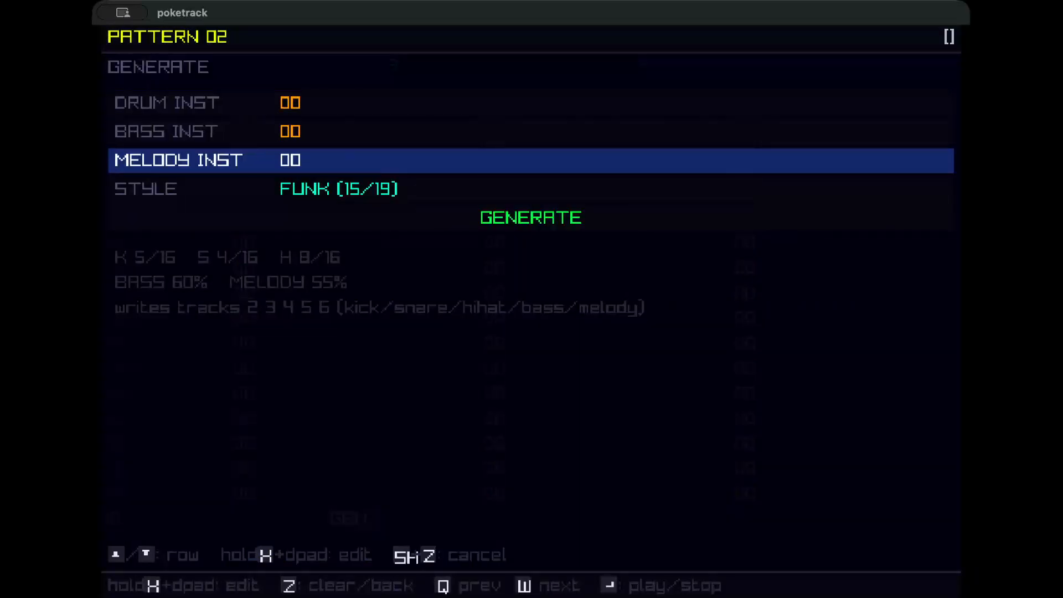
key(x+Down)
key(Up)
key(x+Right)
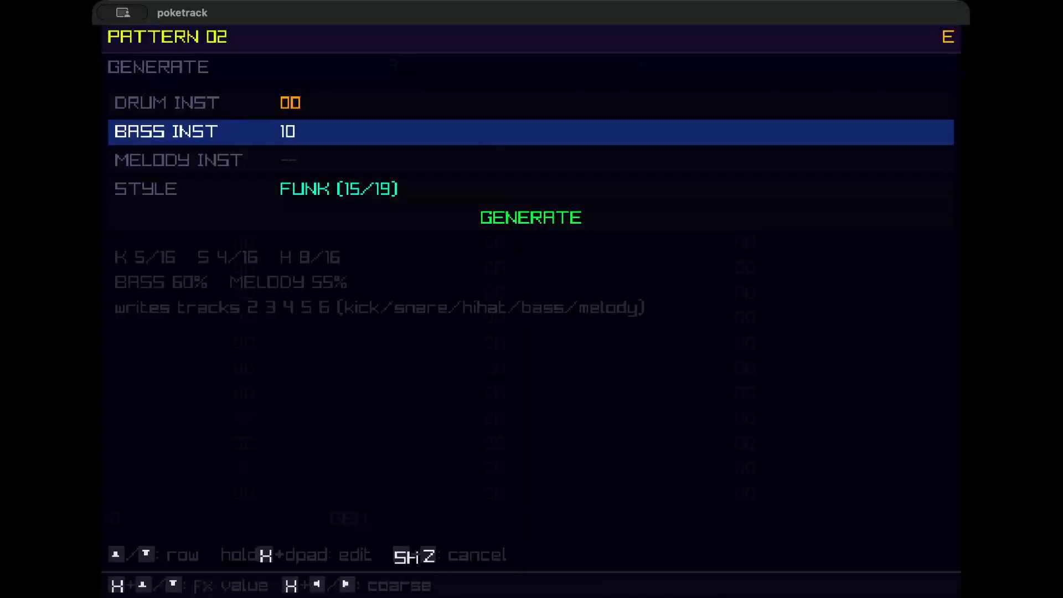
key(x+Left)
key(x+Up)
key(Up)
key(x)
key(Down)
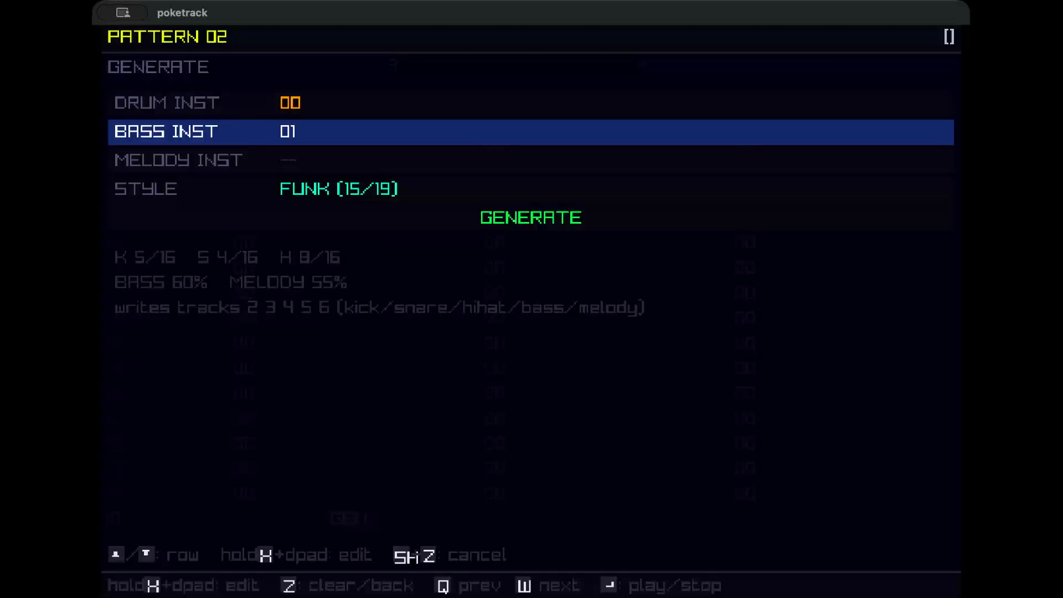
key(Down)
key(Down)
key(Down)
key(x)
key(Return)
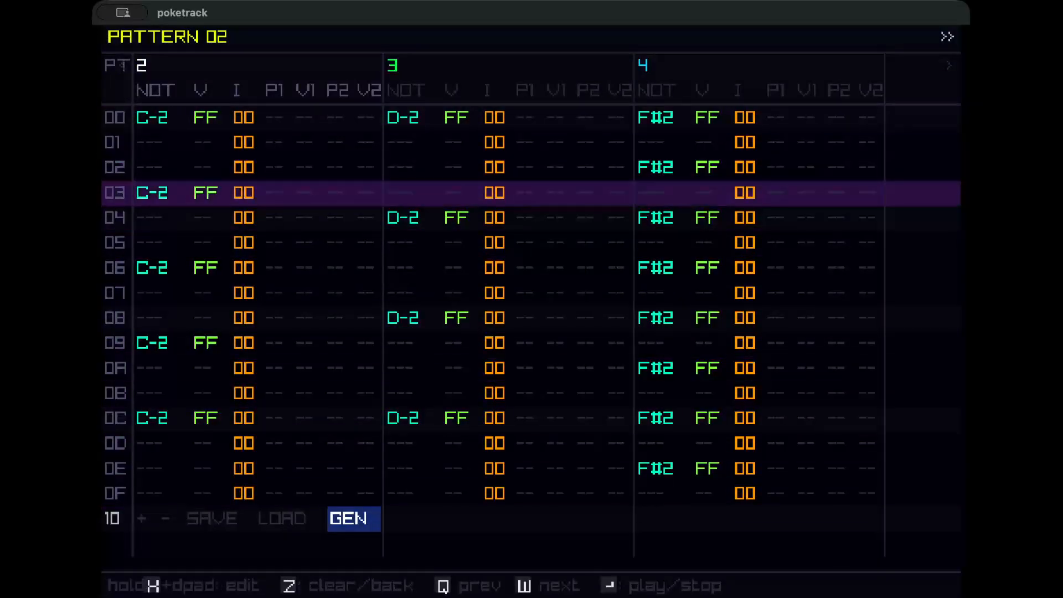
key(Return)
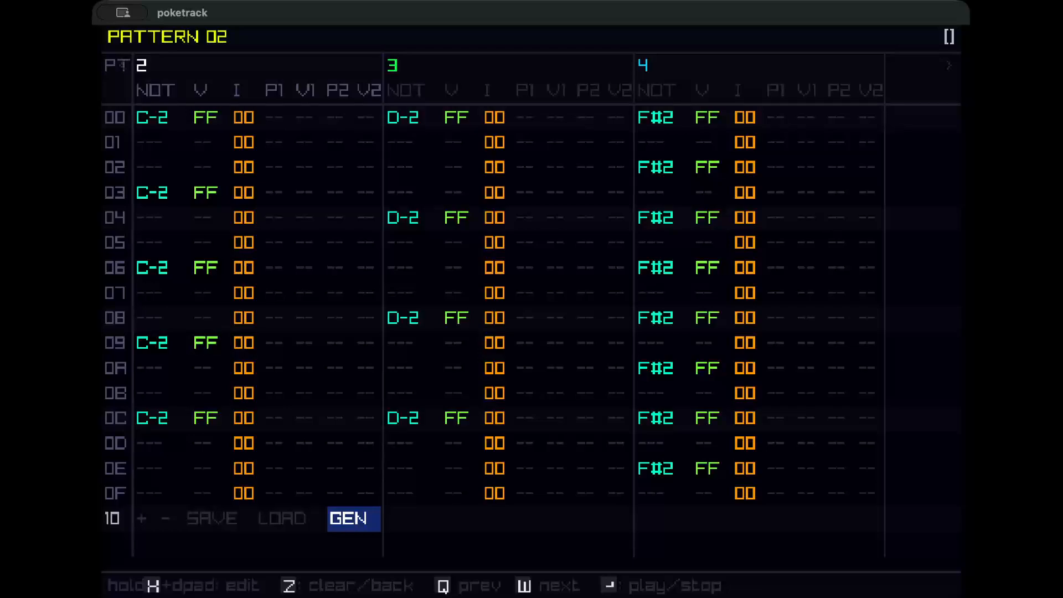
Return to the song and open the pattern generator for pattern 03.
key(z)
key(Down)
key(Down)
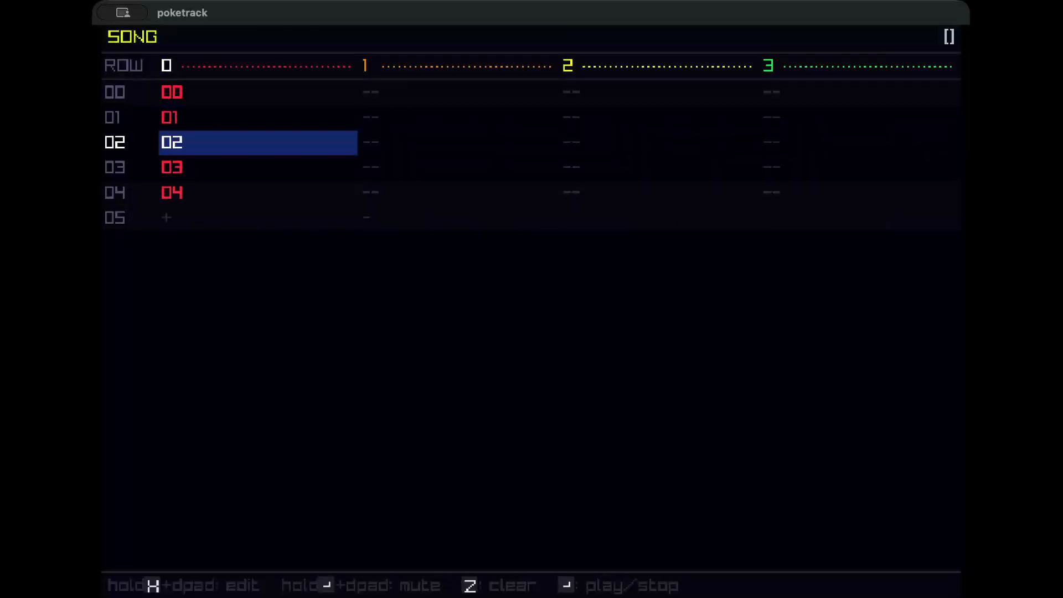
key(Up)
key(Up)
key(Up)
key(Down)
key(Down)
key(Down)
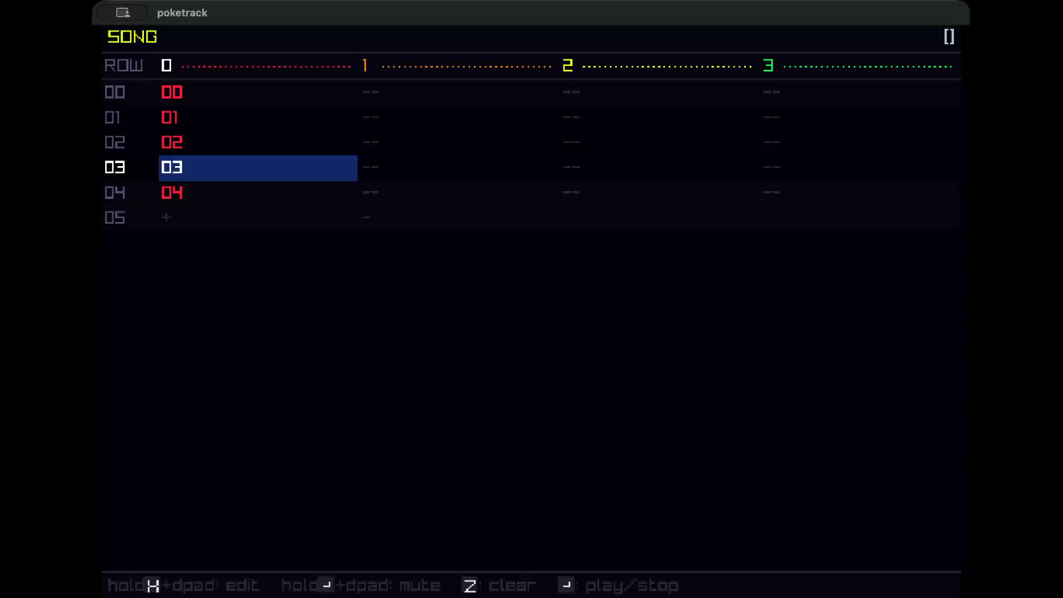
key(x)
key(x)
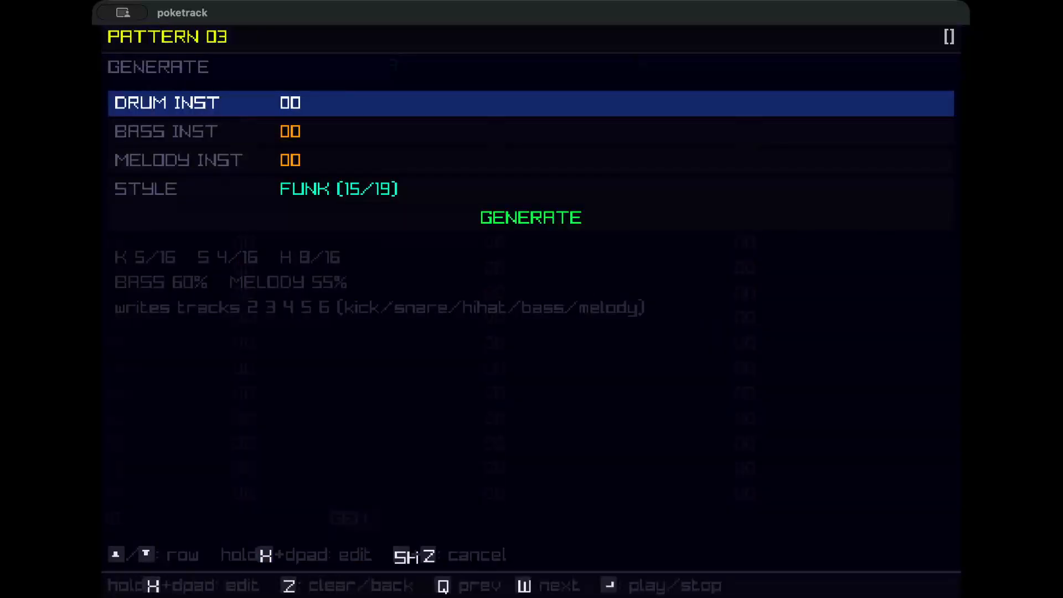
Generate pattern 03 in FUNK style with bass instrument 01 and no melody instrument, and preview it.
key(Down)
key(x+Up)
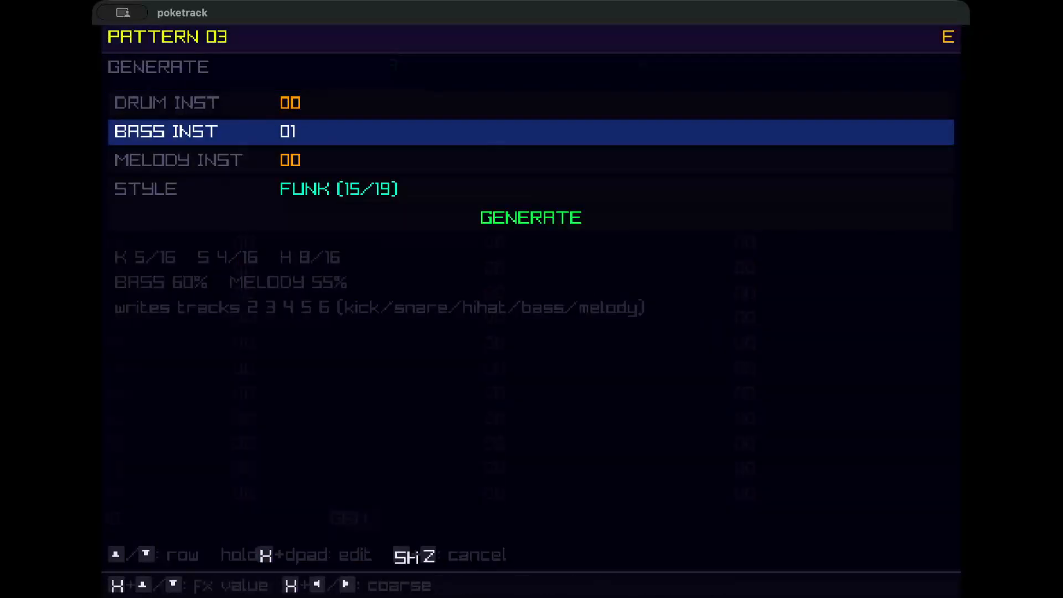
key(Down)
key(x)
key(x+Down)
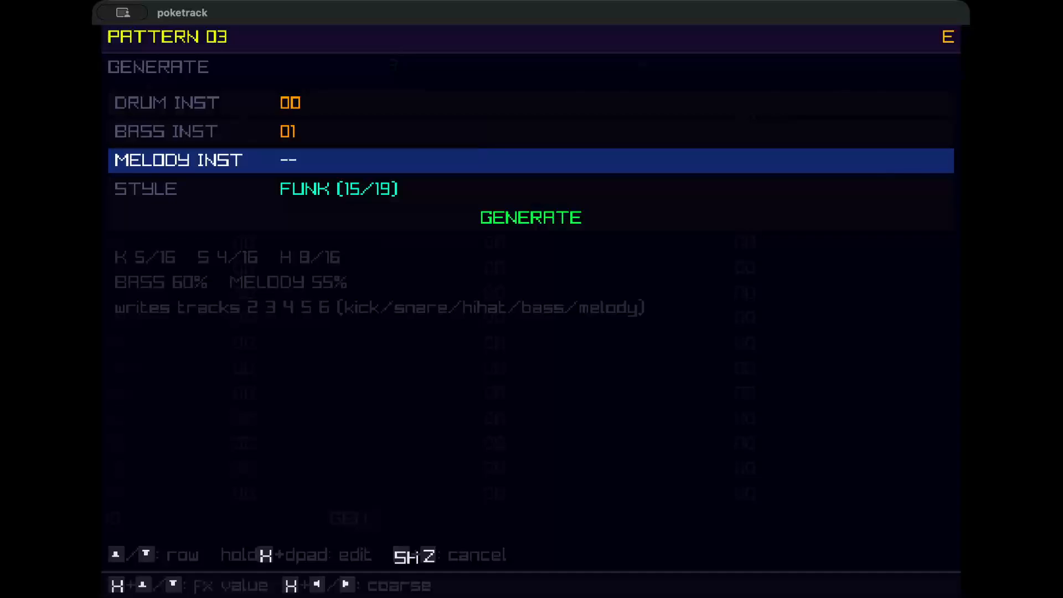
key(Down)
key(Down)
key(x)
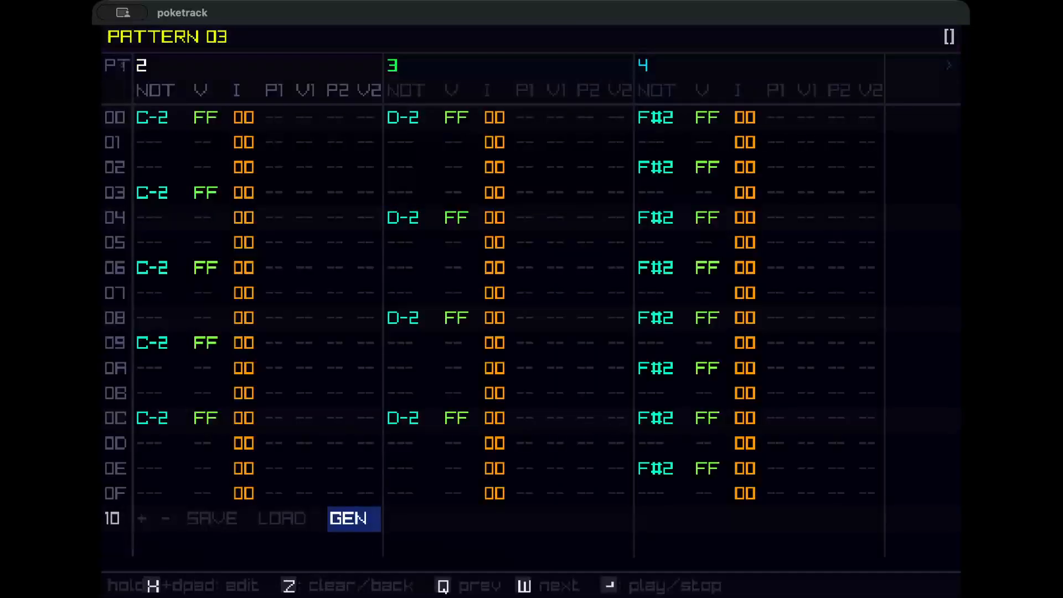
key(Return)
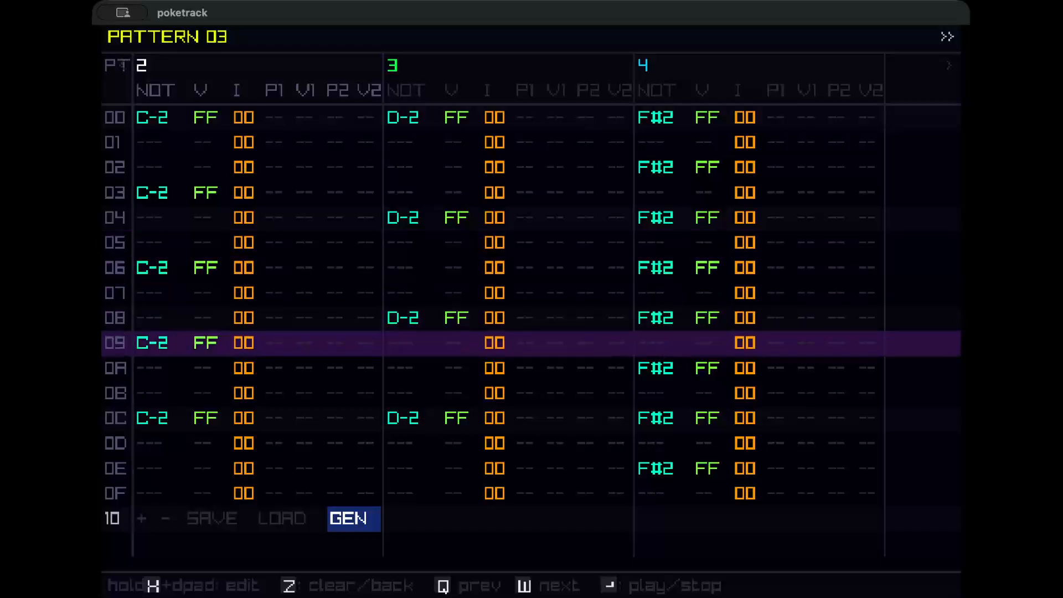
key(z)
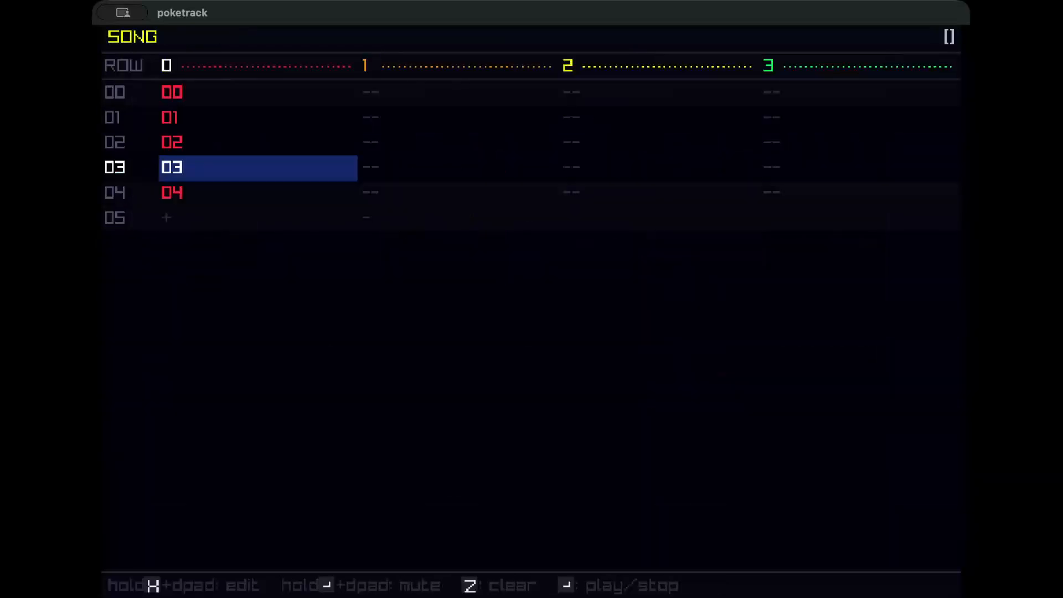
Open the pattern generator for pattern 04 from song row 04.
key(Down)
key(x)
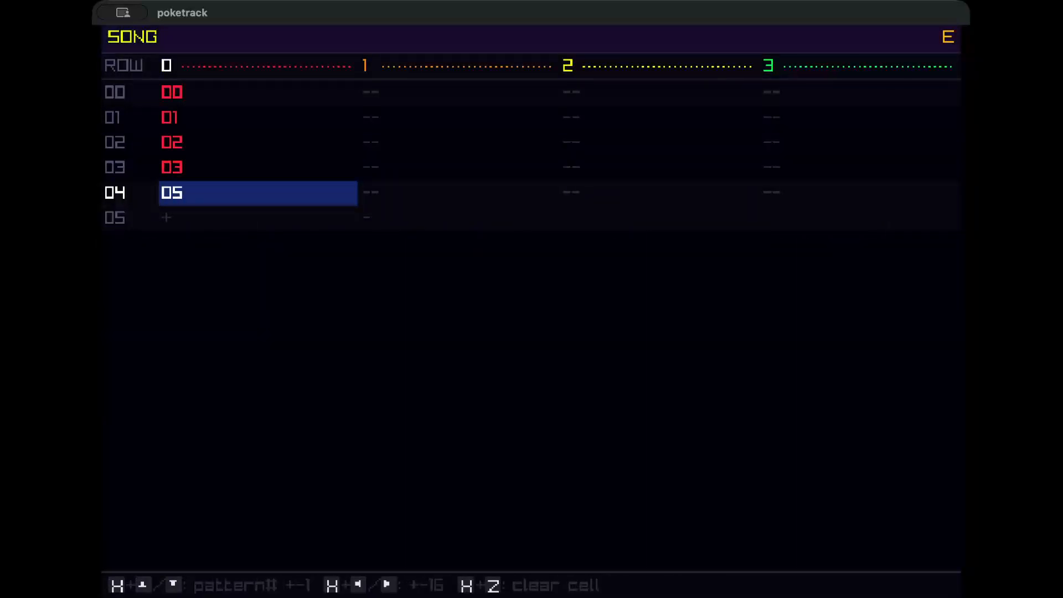
key(x)
key(x)
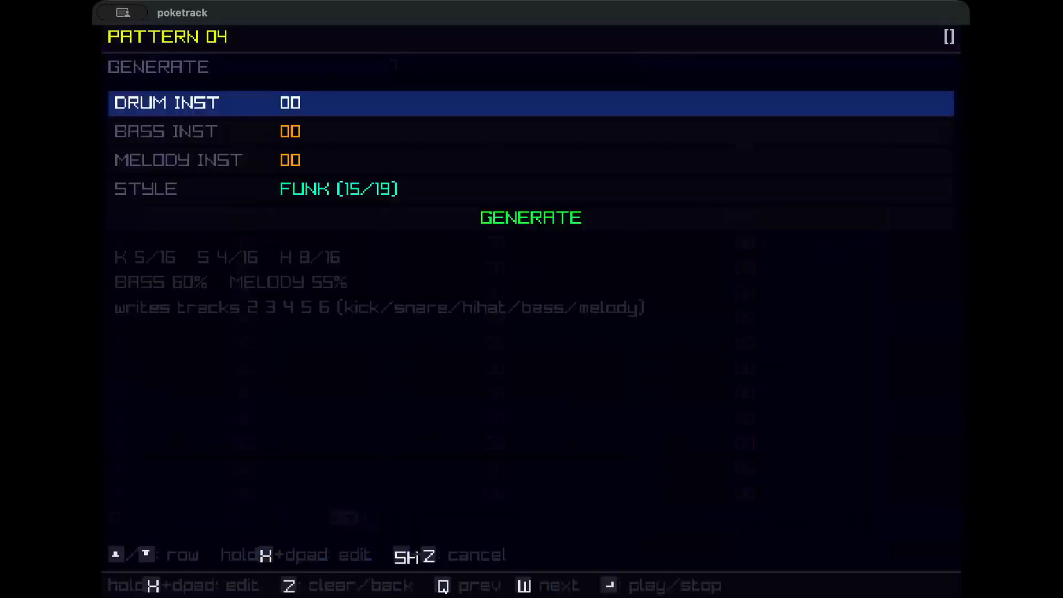
Generate pattern 04 in FUNK style with bass instrument 01 and melody instrument 01, and preview it.
key(Down)
key(Down)
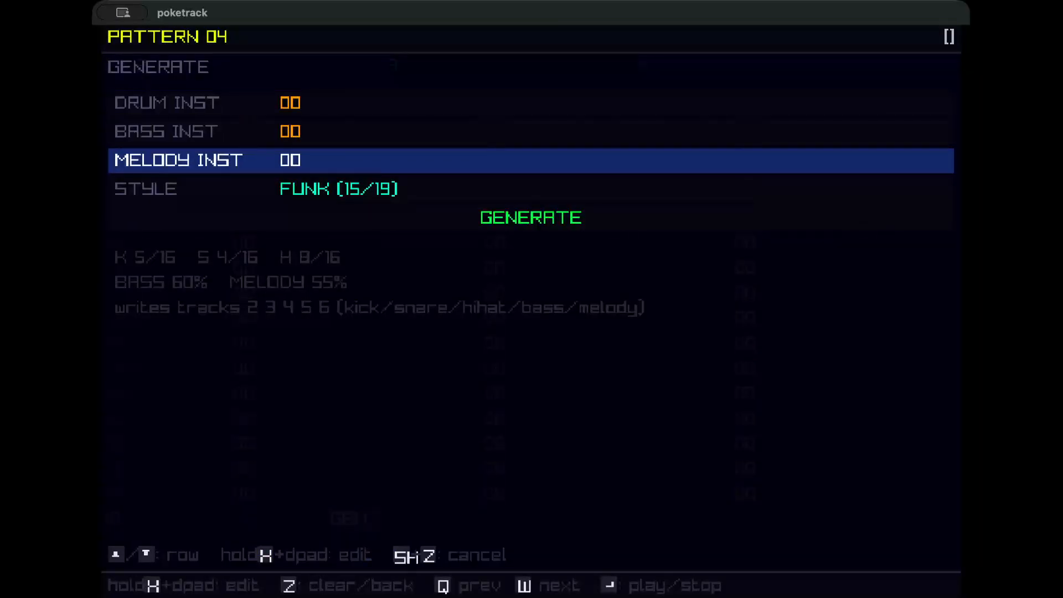
key(x)
key(Right)
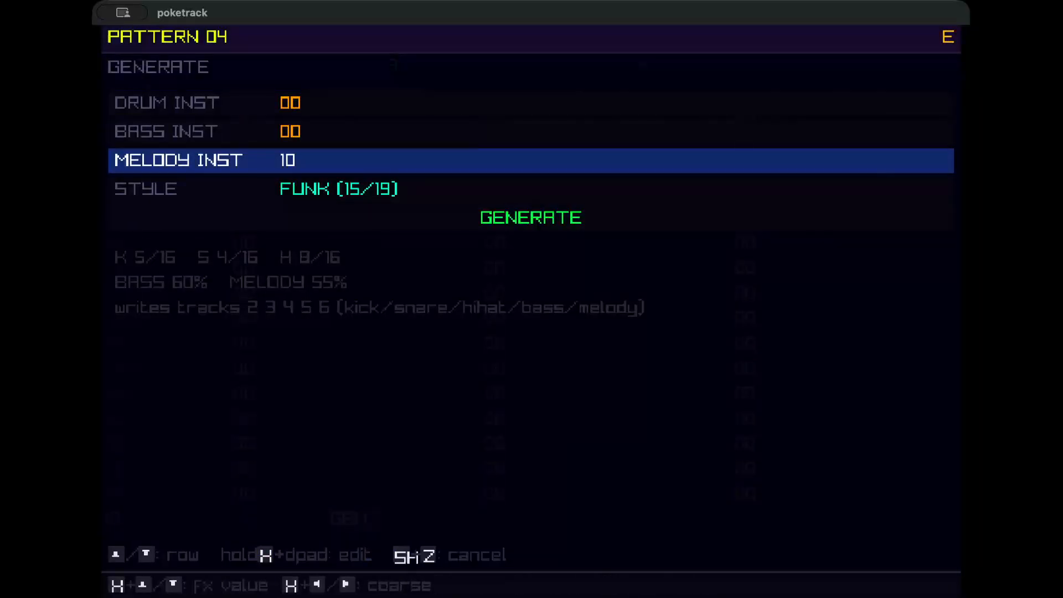
key(Left)
key(Up)
key(Up)
key(x)
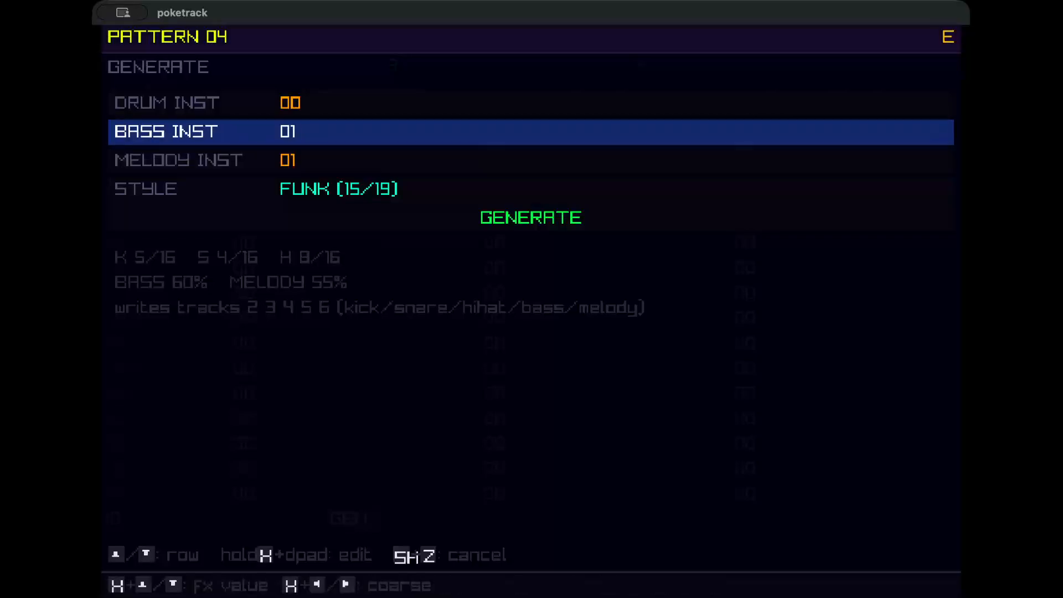
key(Down)
key(Down)
key(Down)
key(x)
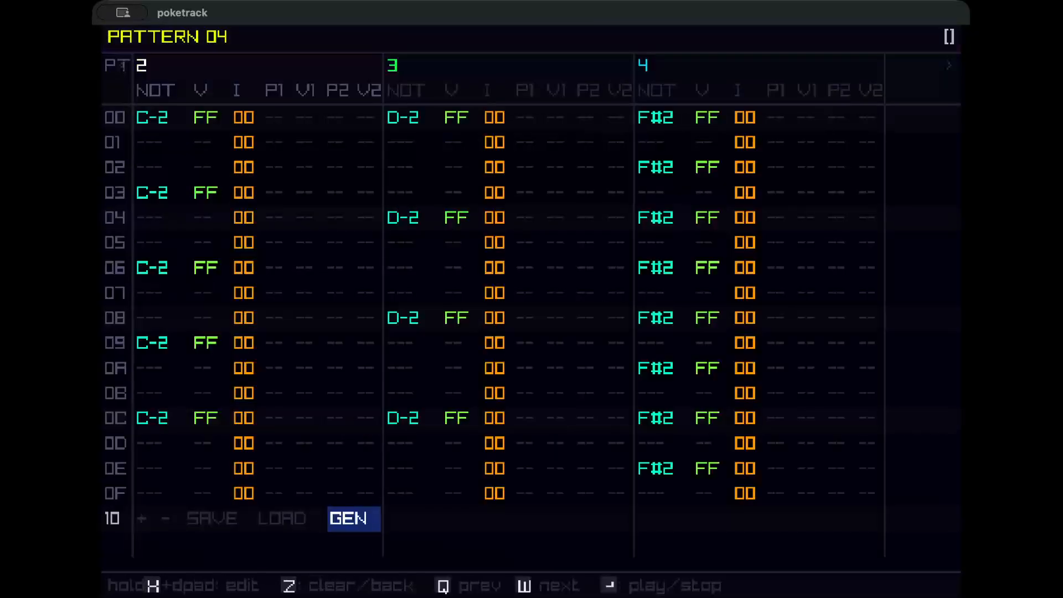
key(Return)
key(Return)
Return to the song and play it back from row 00.
key(z)
key(Up)
key(Up)
key(Up)
key(Up)
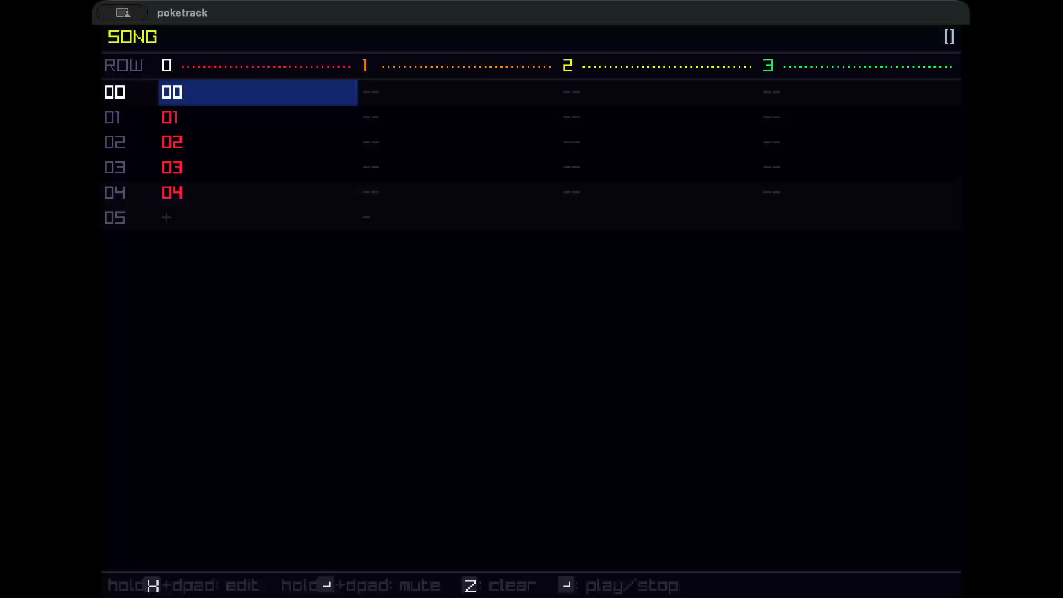
key(Return)
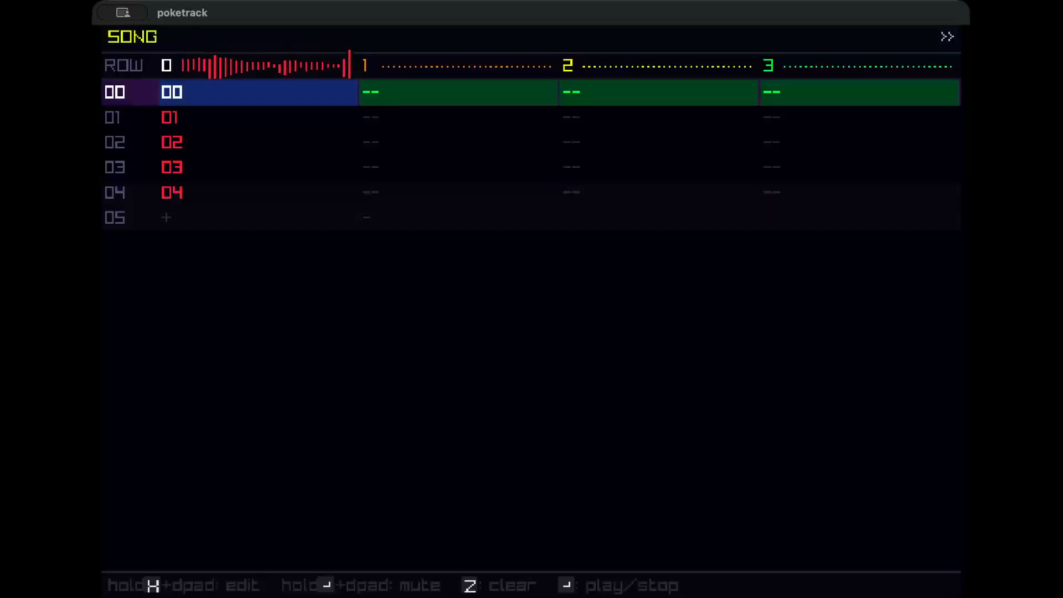
key(Return)
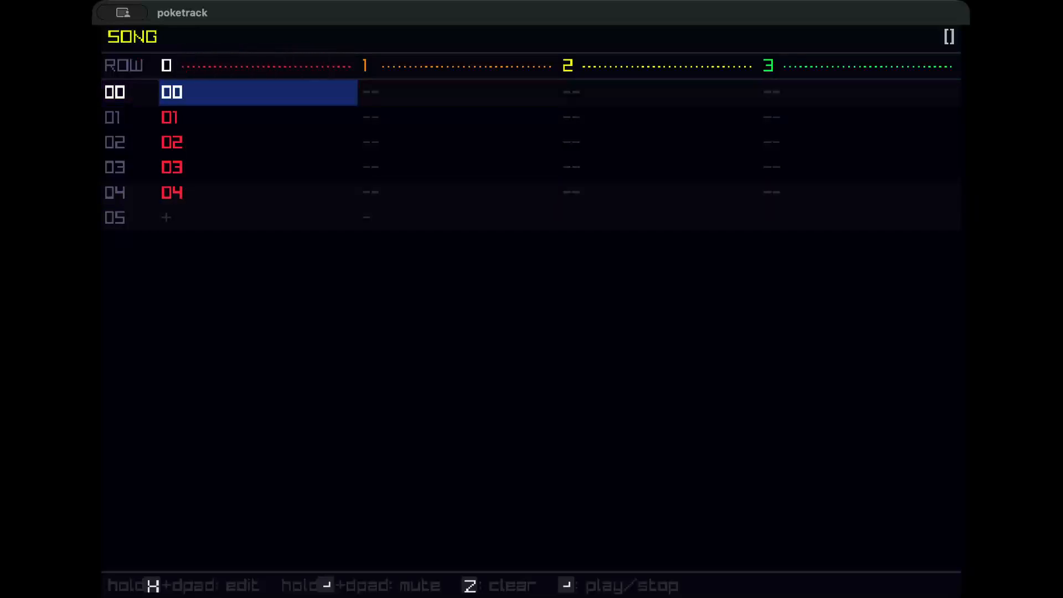
key(Down)
key(Down)
key(Down)
key(Down)
key(Down)
key(Up)
key(Up)
key(Up)
key(Up)
key(Up)
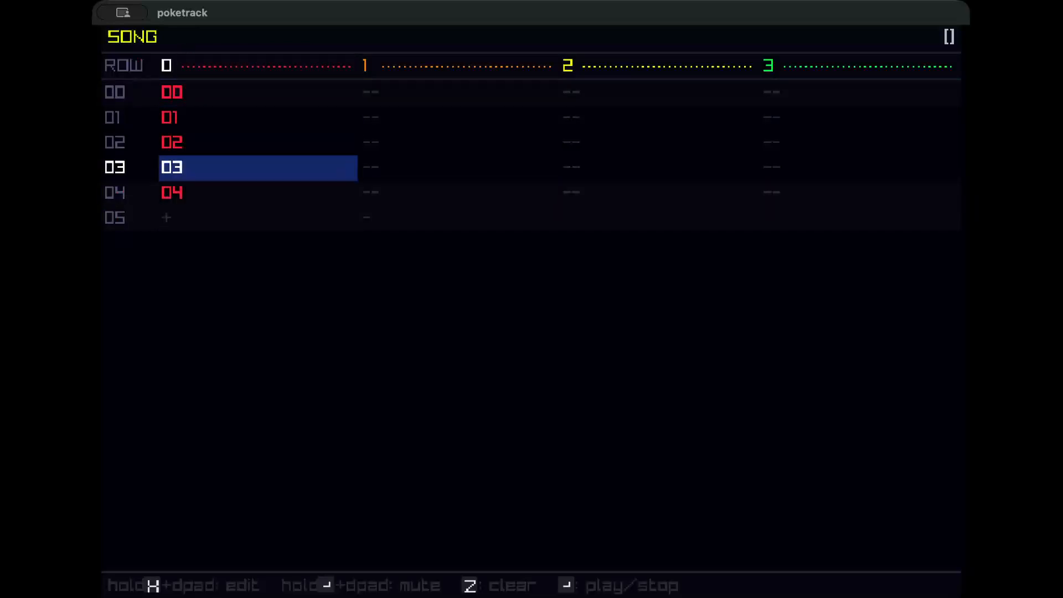
key(Down)
key(Down)
key(Down)
key(Down)
key(Down)
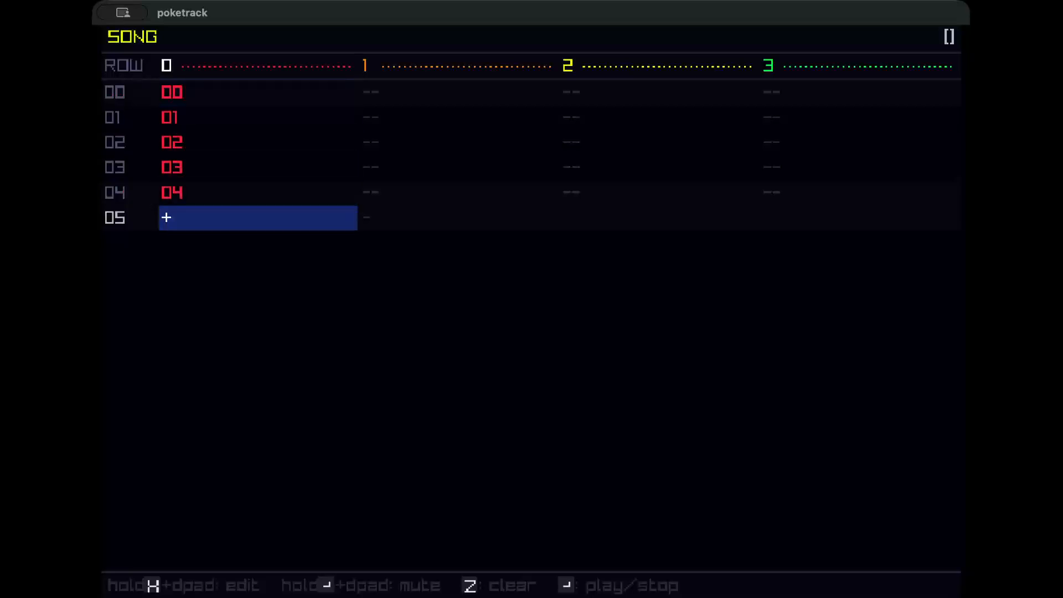
key(Up)
key(Up)
key(Up)
key(Up)
key(Up)
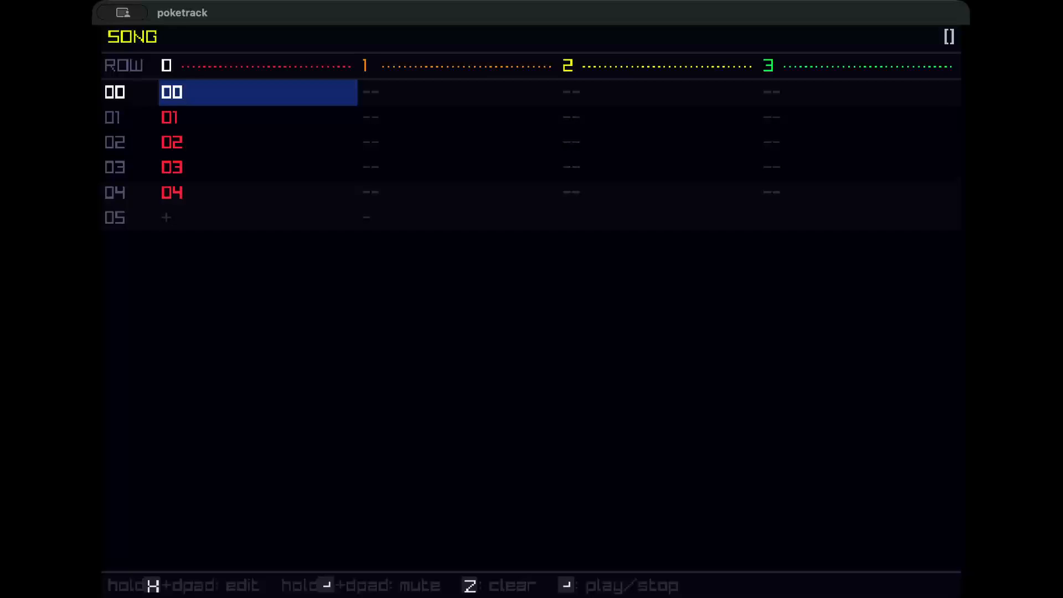
Assign pattern 05 to channel 1 on song row 00 and open that pattern.
key(Right)
key(x+Up)
key(x+Up)
key(x+Up)
key(x+Up)
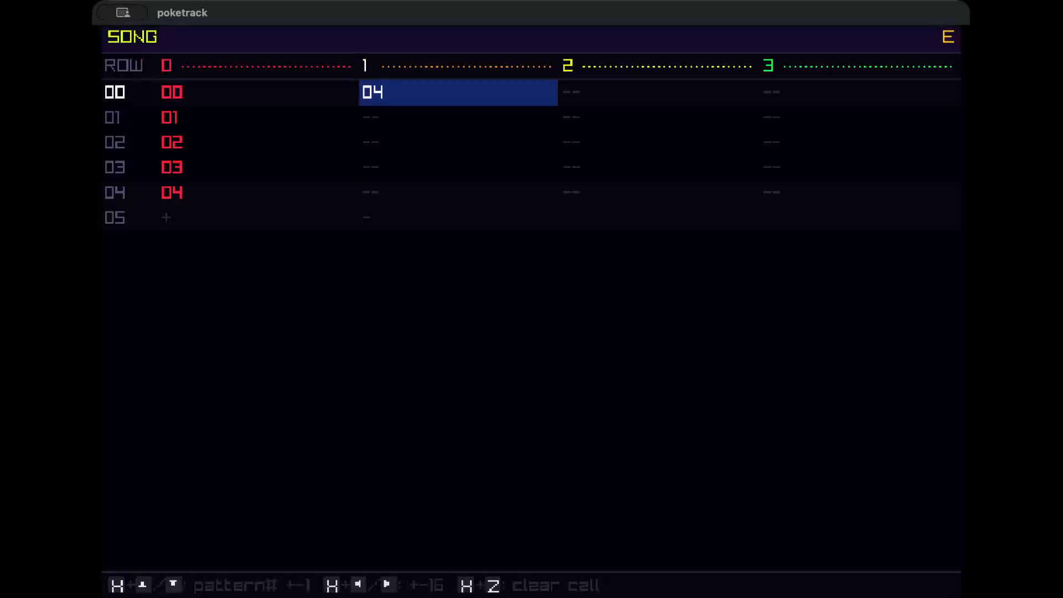
key(x+Up)
key(x+Up)
key(x+Up)
key(x+Down)
key(x)
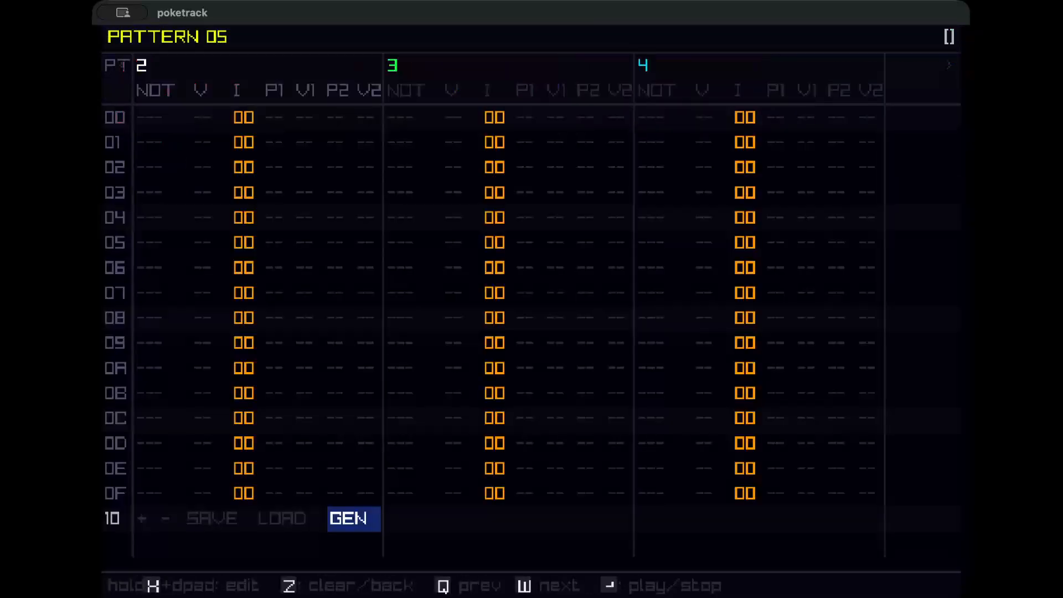
Open the pattern generator for pattern 05 and set the bass and melody instruments to 01.
key(x)
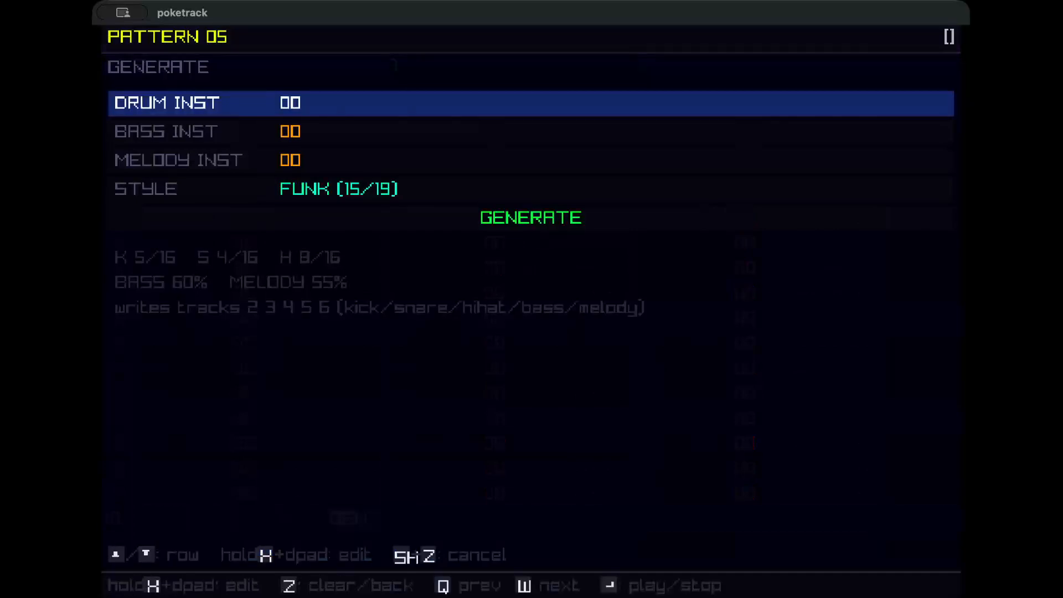
key(Down)
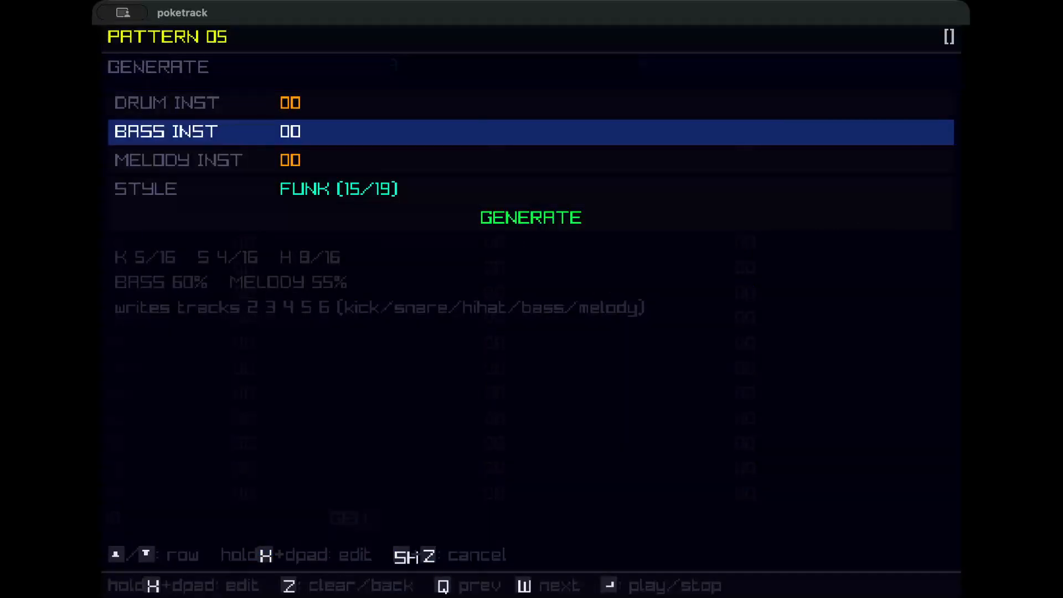
key(x+Up)
key(Down)
key(x+Up)
key(Down)
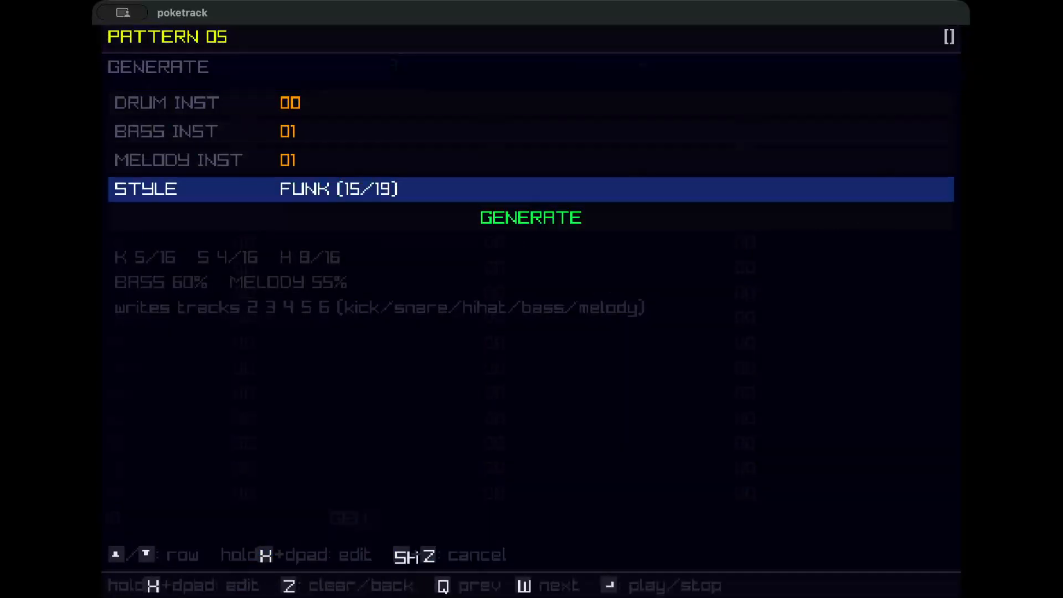
Choose the SPEEDCORE style, generate pattern 05, and preview it.
key(x+Up)
key(x+Up)
key(x+Up)
key(x+Up)
key(x+Up)
key(x+Up)
key(x+Up)
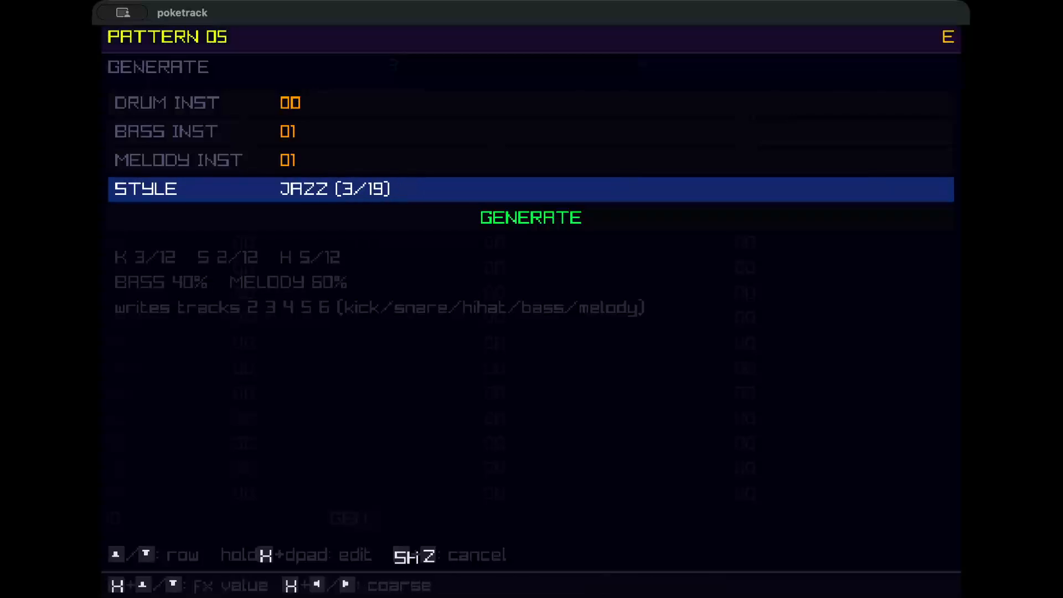
key(x+Up)
key(x+Up)
key(x+Up)
key(x+Up)
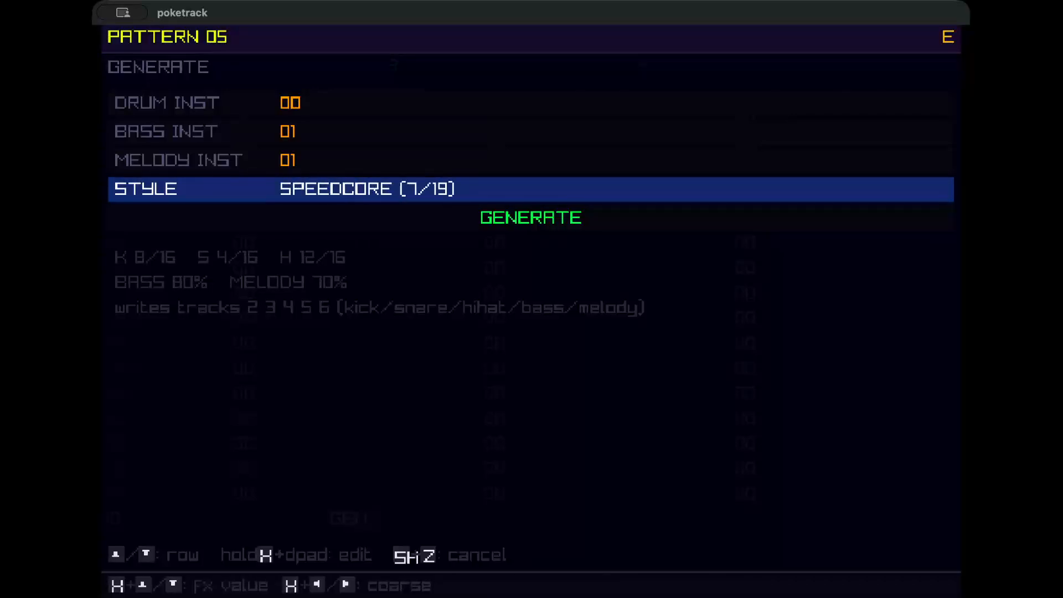
key(x+Up)
key(x+Down)
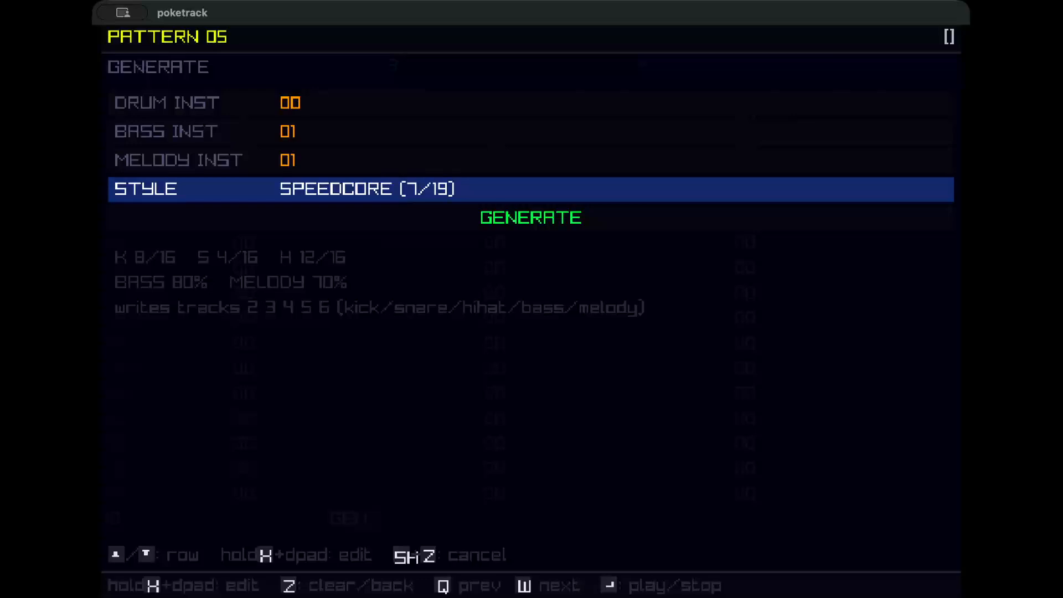
key(Down)
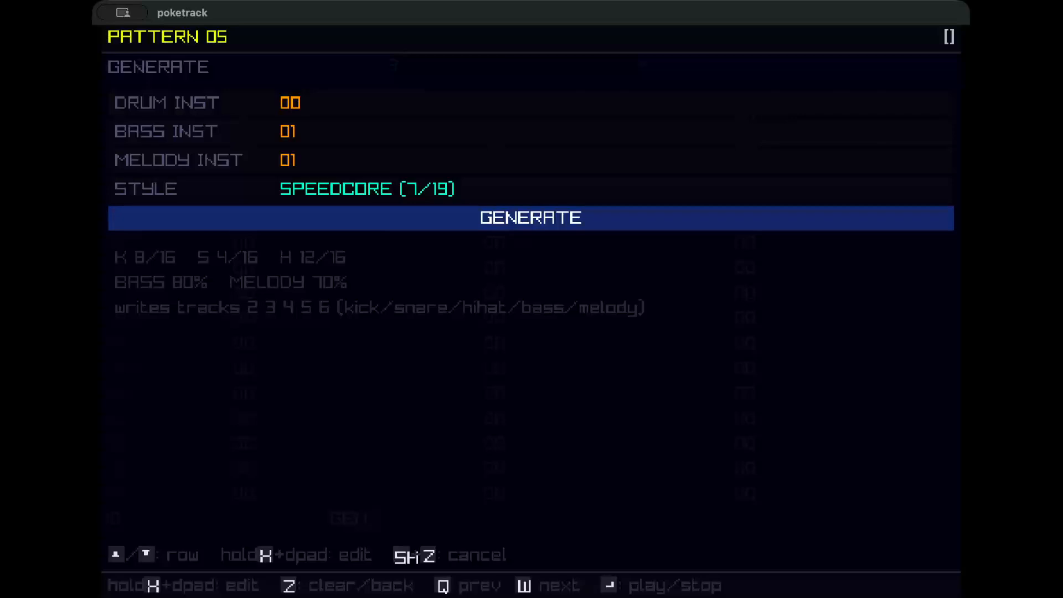
key(Up)
key(h+Right)
key(h+Right)
key(h+Right)
key(h+Right)
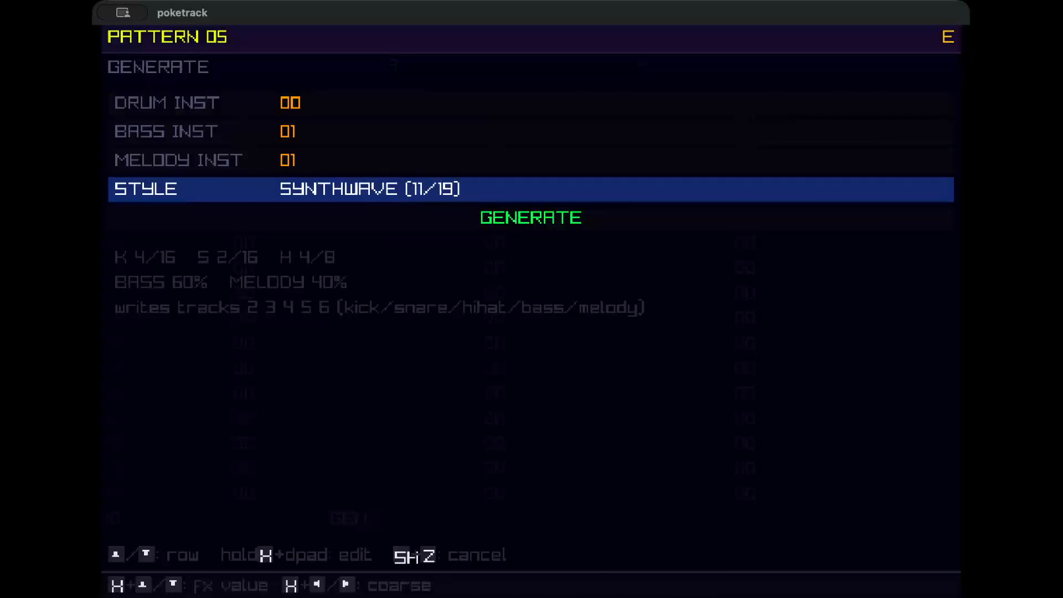
key(h+Left)
key(h+Left)
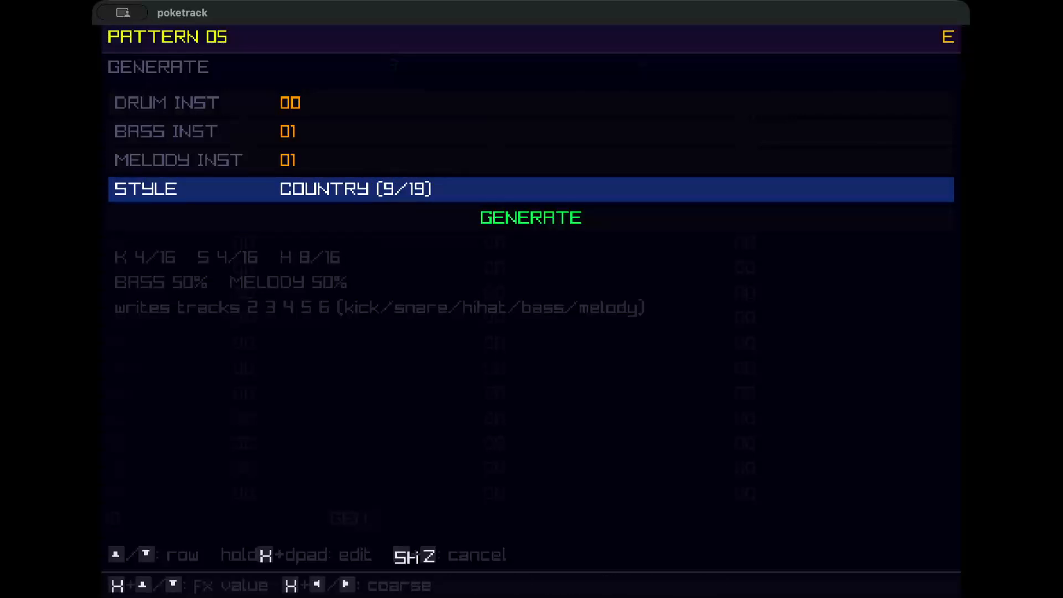
key(h+Left)
key(h+Left)
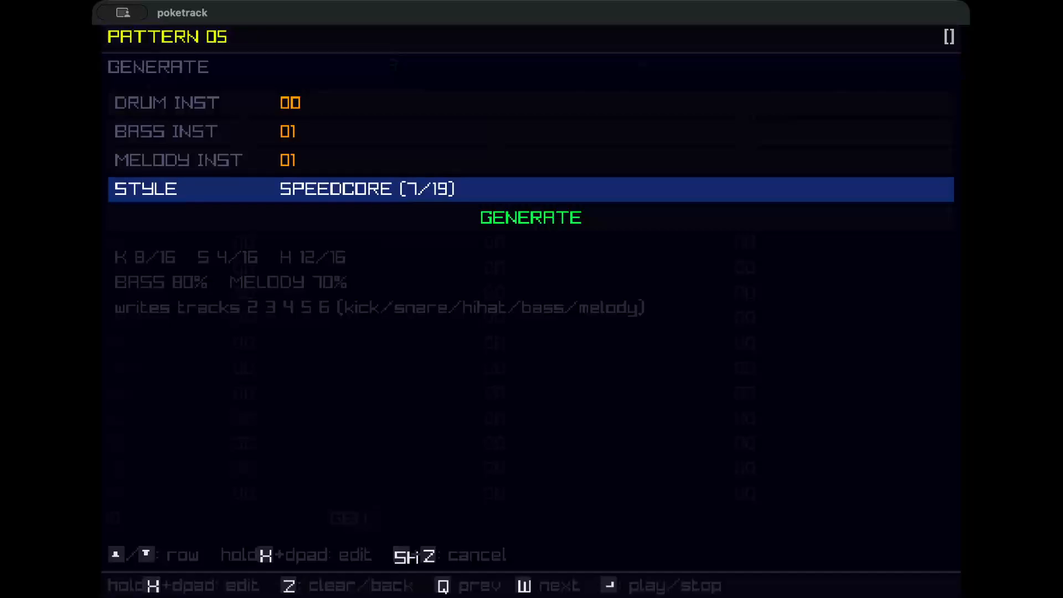
key(Down)
key(x)
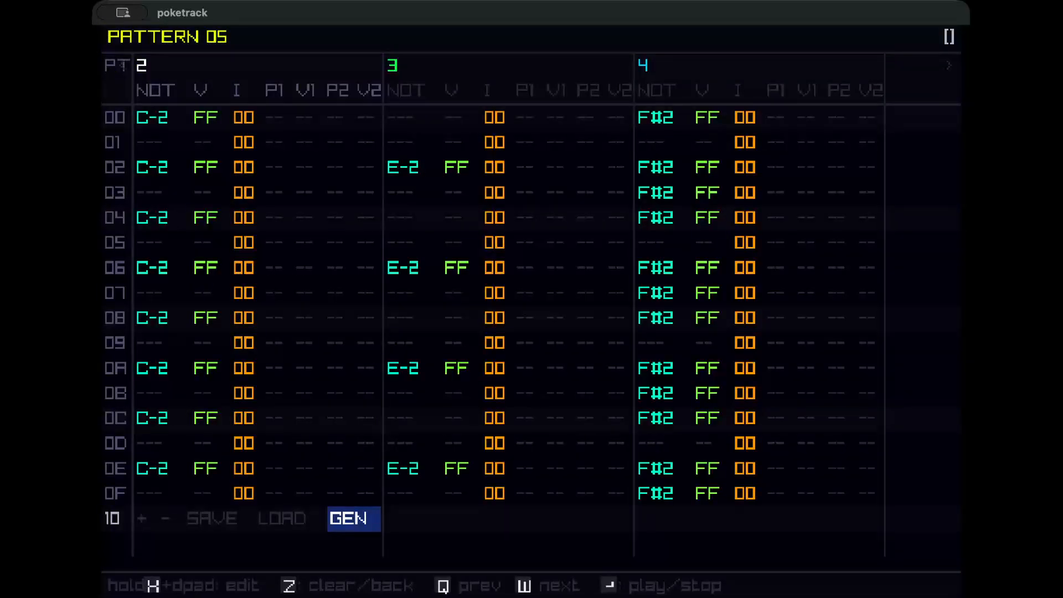
key(Return)
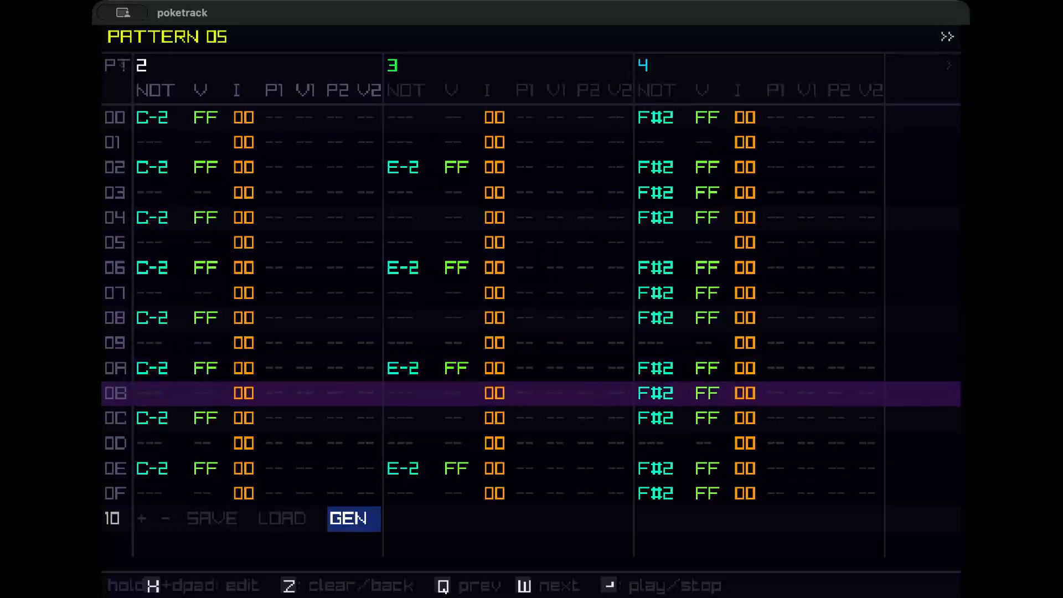
key(Return)
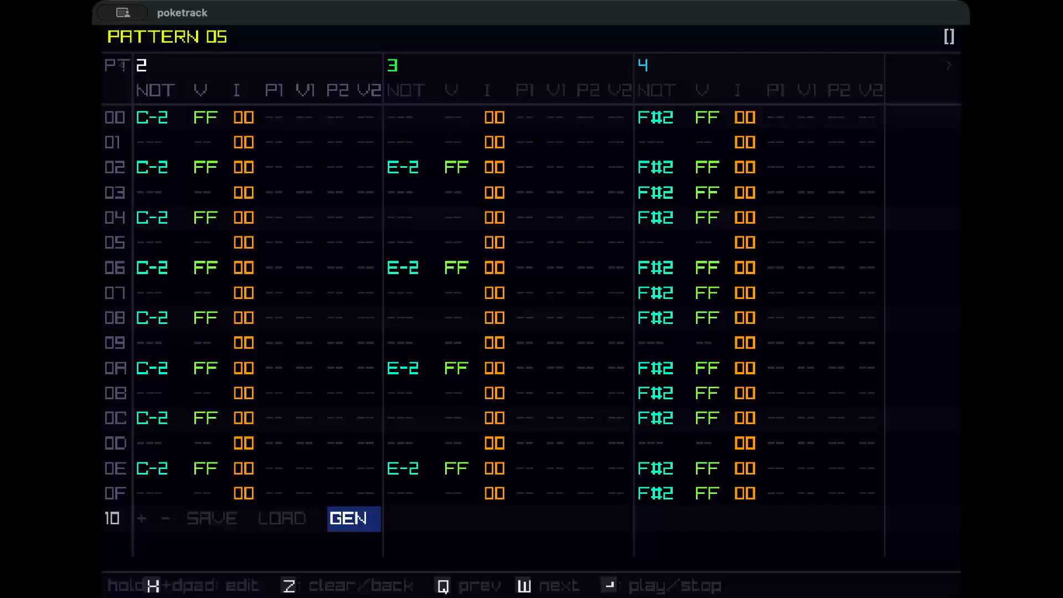
key(Up)
key(Right)
key(Right)
key(Right)
key(Right)
key(Right)
key(Right)
key(Right)
key(Right)
key(Right)
key(Right)
key(Right)
key(Right)
key(Right)
key(Right)
key(Right)
key(Right)
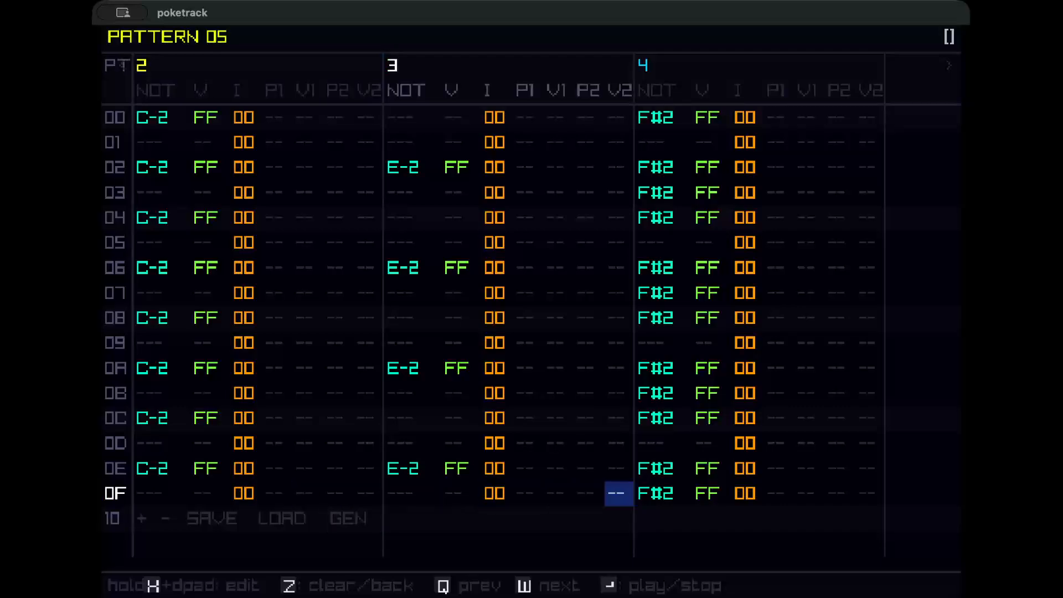
key(z)
key(Left)
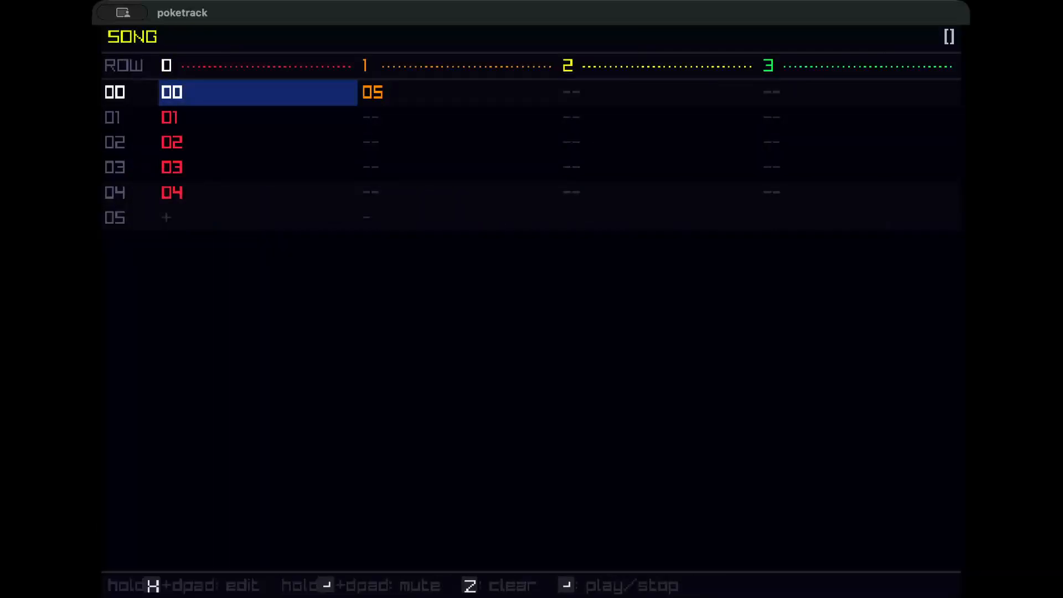
key(Right)
Raise the song tempo in the main menu to about 130 BPM.
key(Escape)
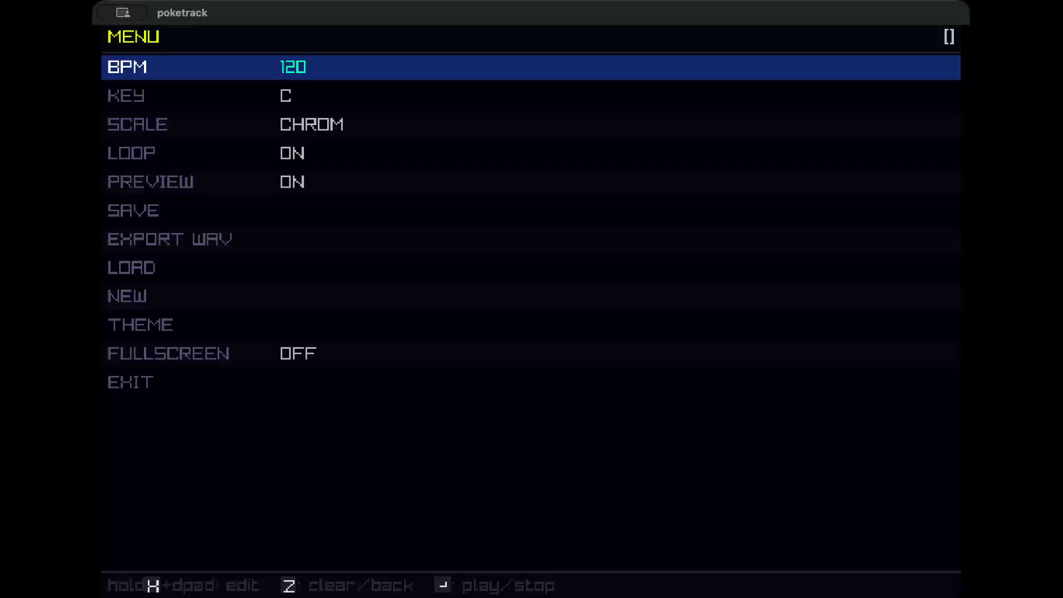
key(h+Down)
key(h+Down)
key(h+Down)
key(h+Up)
key(h+Up)
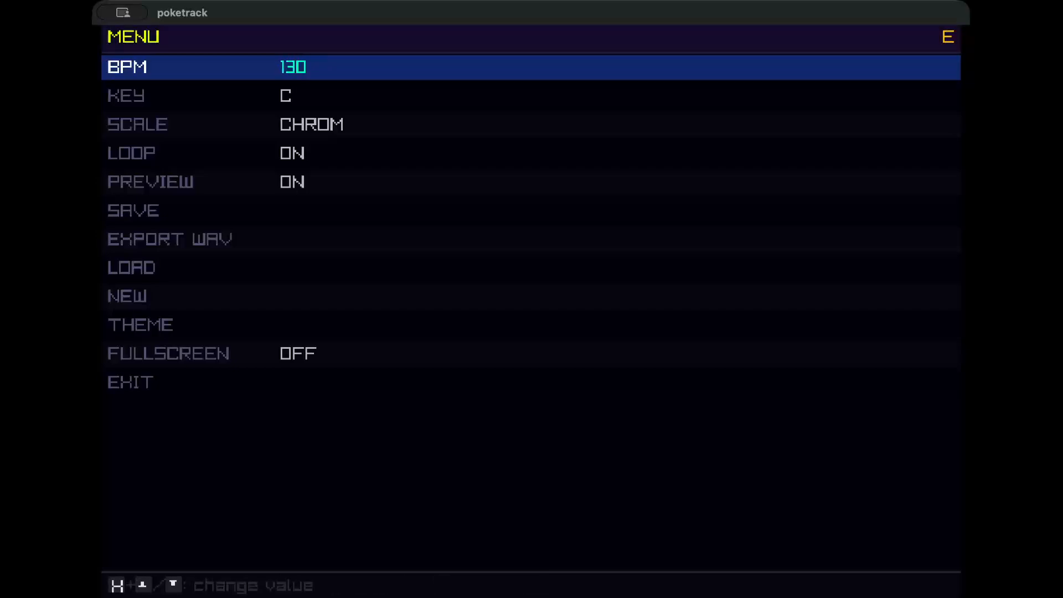
key(x+Up)
key(x+Up)
key(x+Down)
Return to pattern 05 and play it back.
key(z)
key(Return)
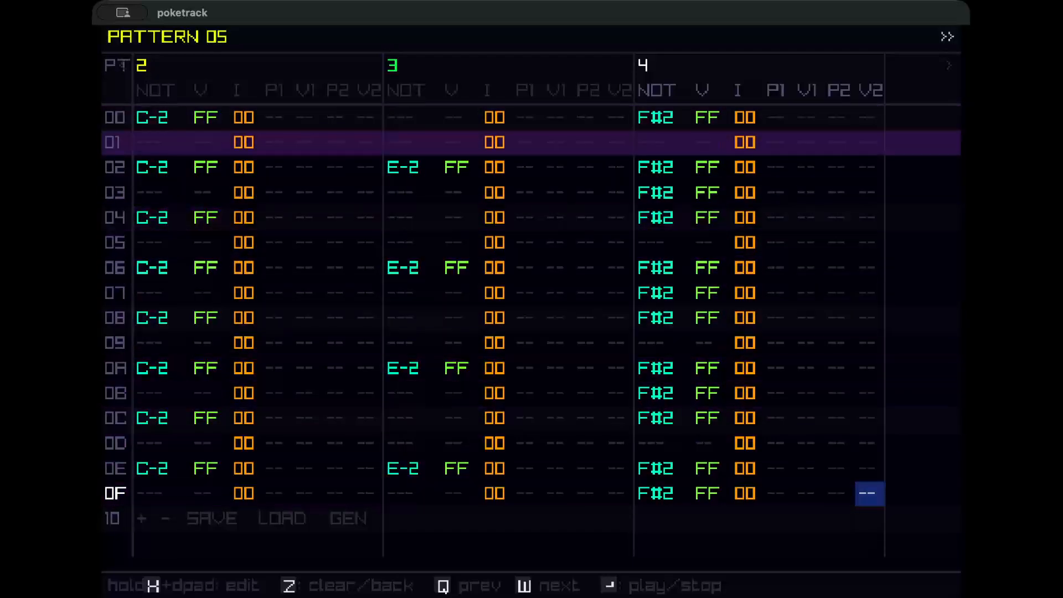
key(Return)
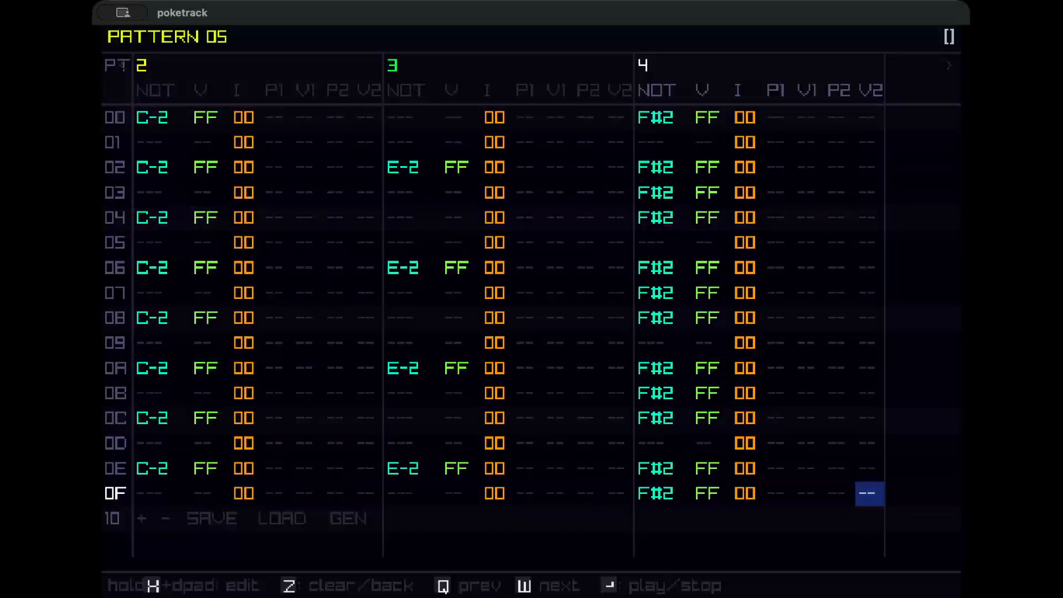
Move across pattern 05 to examine the generated bass and melody tracks 5 and 6.
key(Left)
key(Left)
key(Left)
key(Left)
key(Left)
key(Left)
key(Right)
key(Right)
key(Right)
key(Right)
key(Right)
key(Right)
key(Right)
key(Right)
key(Right)
key(Right)
key(Right)
key(Right)
key(Right)
key(Right)
key(Right)
key(Right)
key(Right)
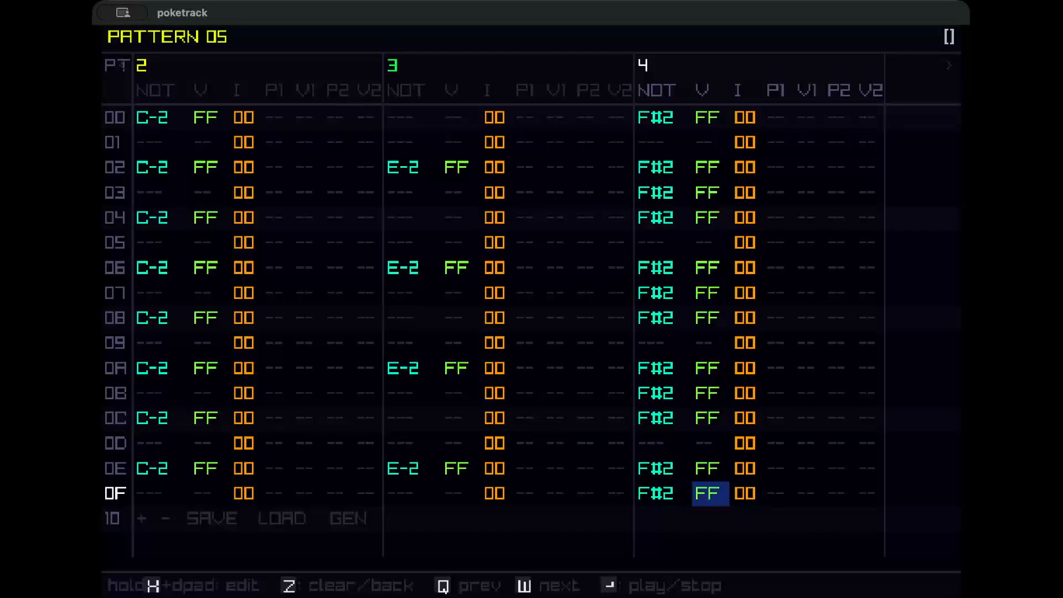
key(Left)
key(Left)
key(Left)
key(Left)
key(Left)
key(Left)
key(Left)
key(Left)
key(Left)
key(Left)
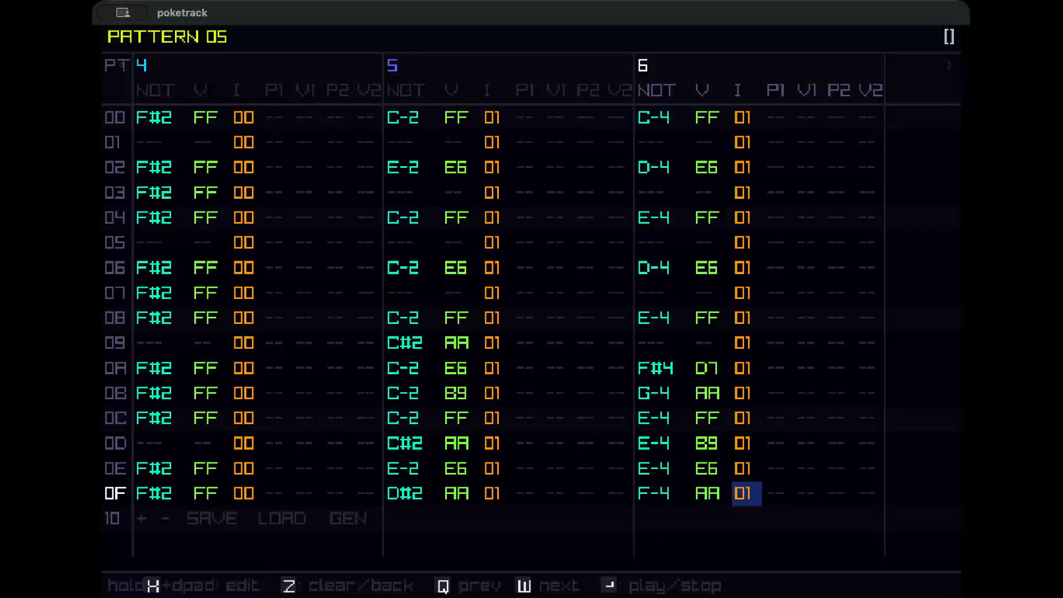
key(Left)
key(Up)
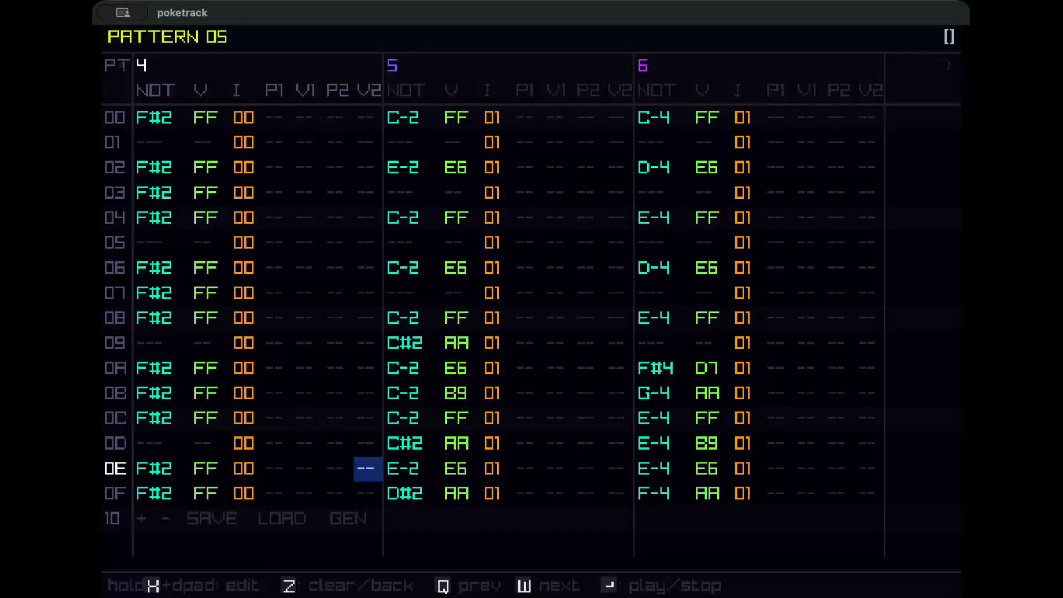
key(Right)
key(Left)
key(Right)
key(Up)
key(Up)
key(Up)
key(Up)
key(Up)
key(Up)
key(Up)
key(Up)
key(Up)
key(Up)
key(Up)
key(Up)
key(Up)
key(Up)
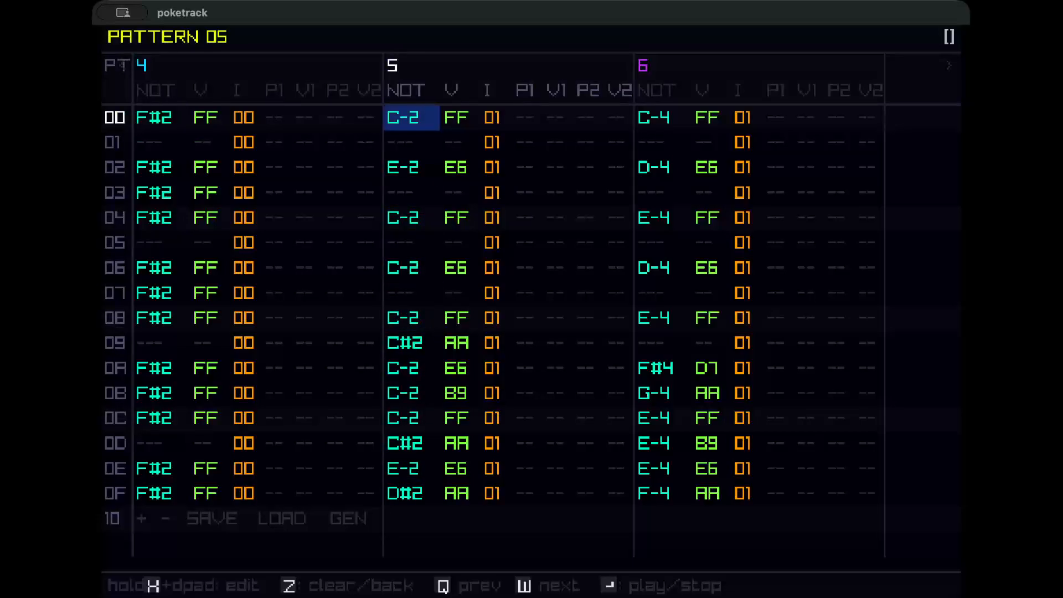
Clear all bass notes from track 5 of pattern 05.
key(x)
key(x)
key(z)
key(z)
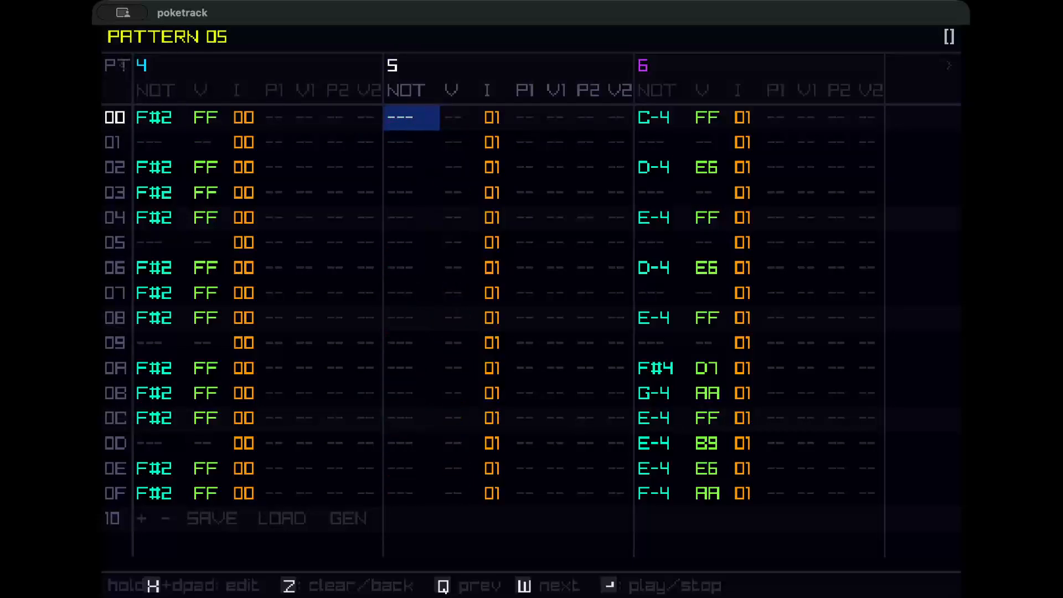
Clear all melody notes from track 6 of pattern 05.
key(Right)
key(Right)
Set the instrument of every row on track 6 to 00.
key(Right)
key(Right)
key(Right)
key(Right)
key(z)
key(z)
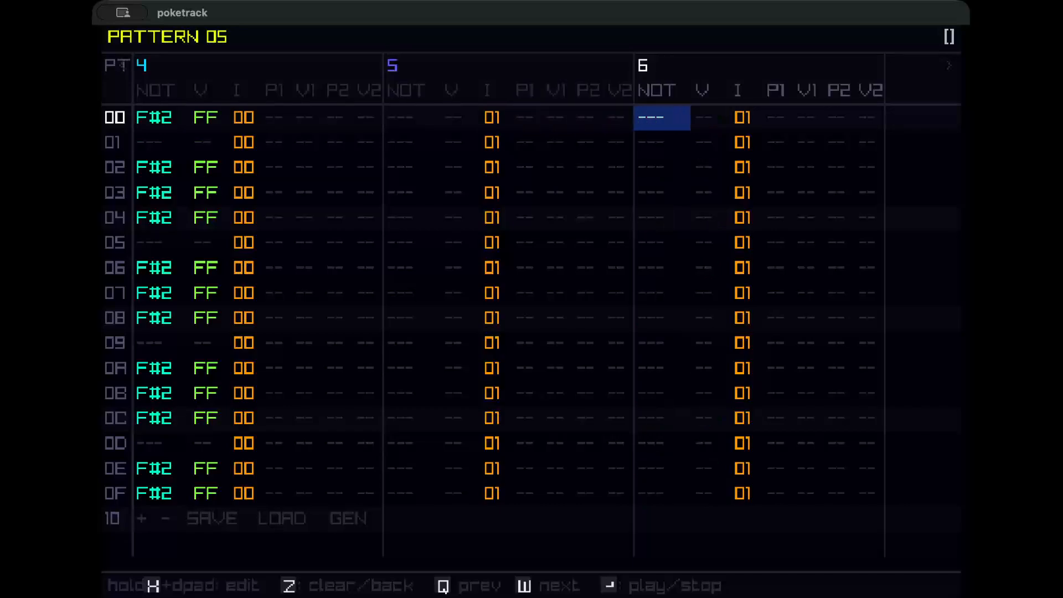
key(Right)
key(Right)
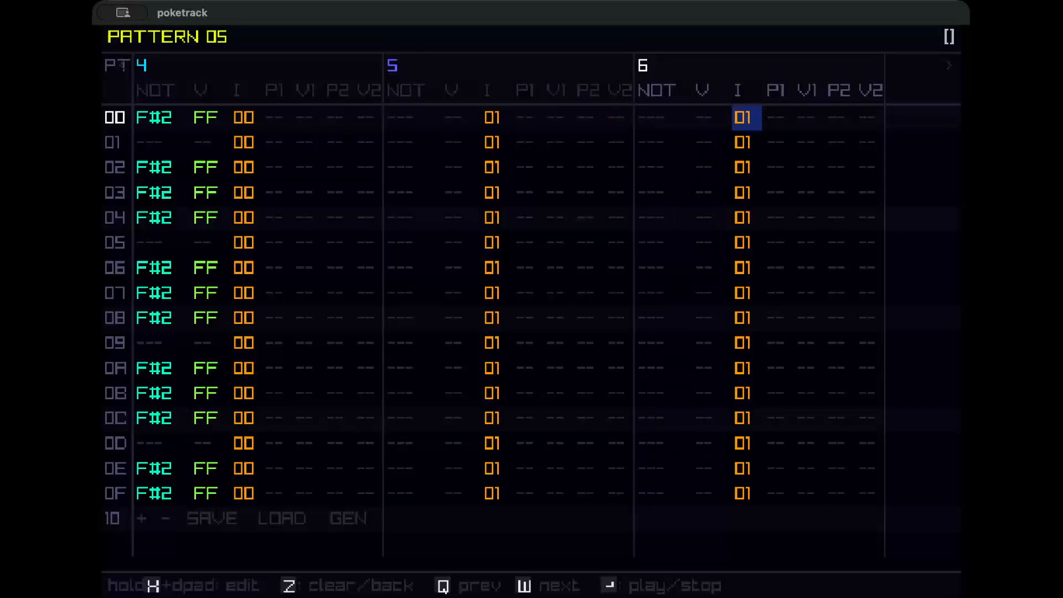
key(x)
key(x+Down)
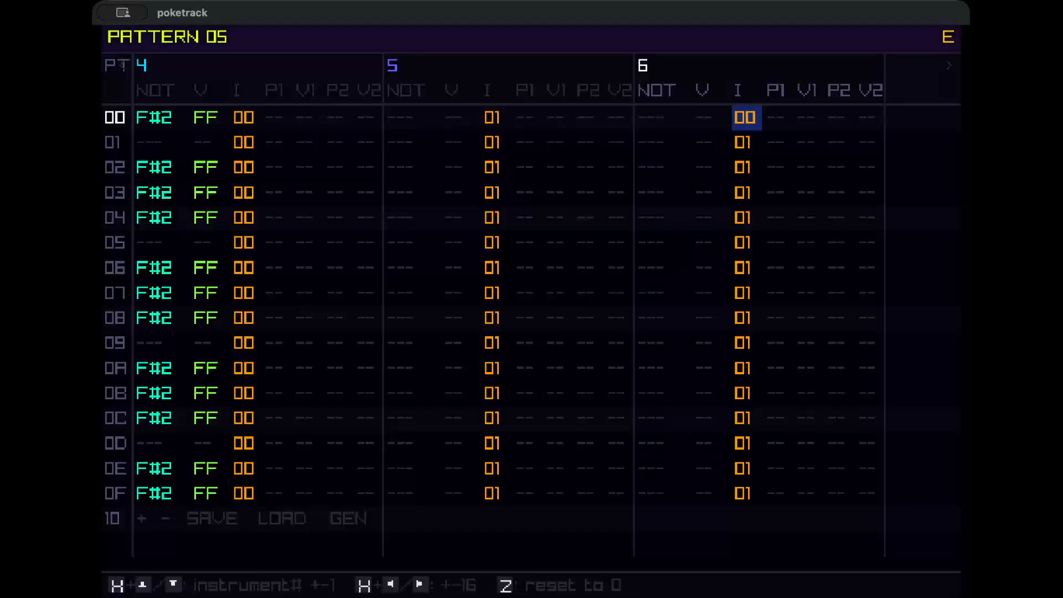
Set the instrument of every row on track 5 to 00.
key(Left)
key(Left)
key(Left)
key(Left)
key(Left)
key(Left)
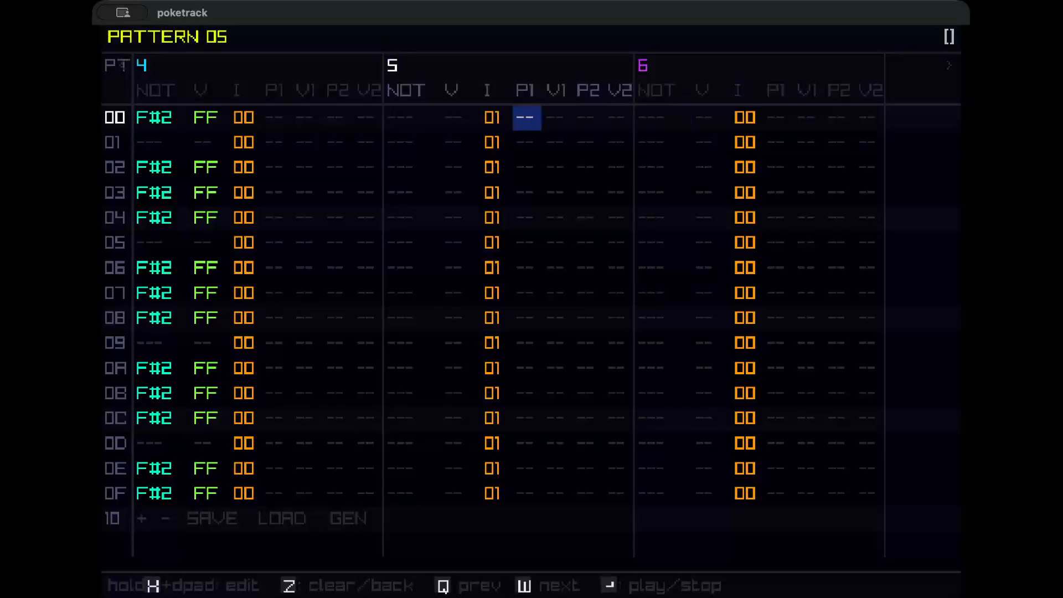
key(Left)
key(Left)
key(Right)
key(x)
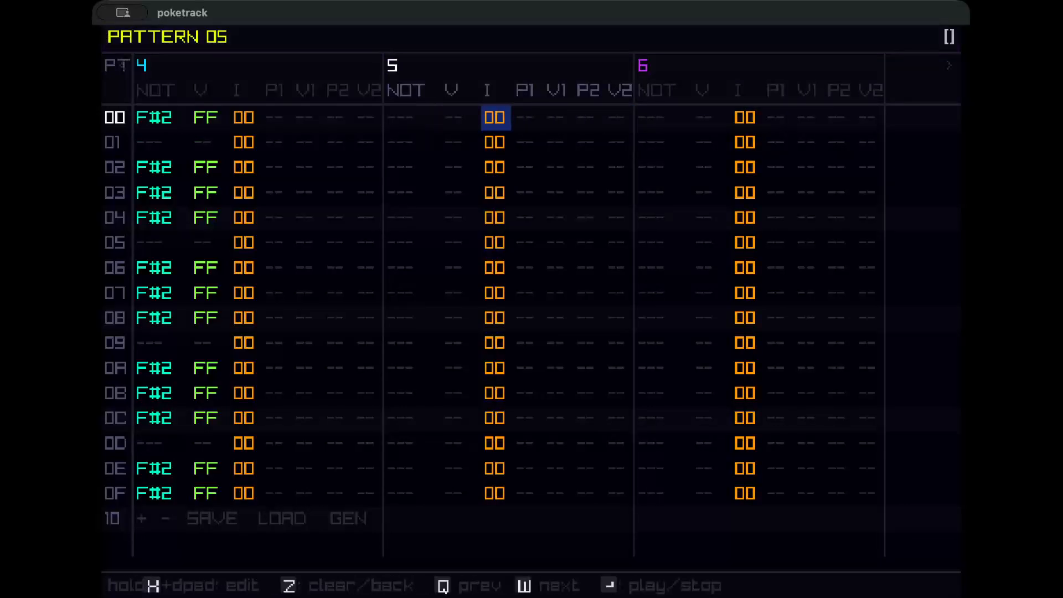
Play pattern 05 back while moving across its tracks, then stop playback.
key(Left)
key(Left)
key(Return)
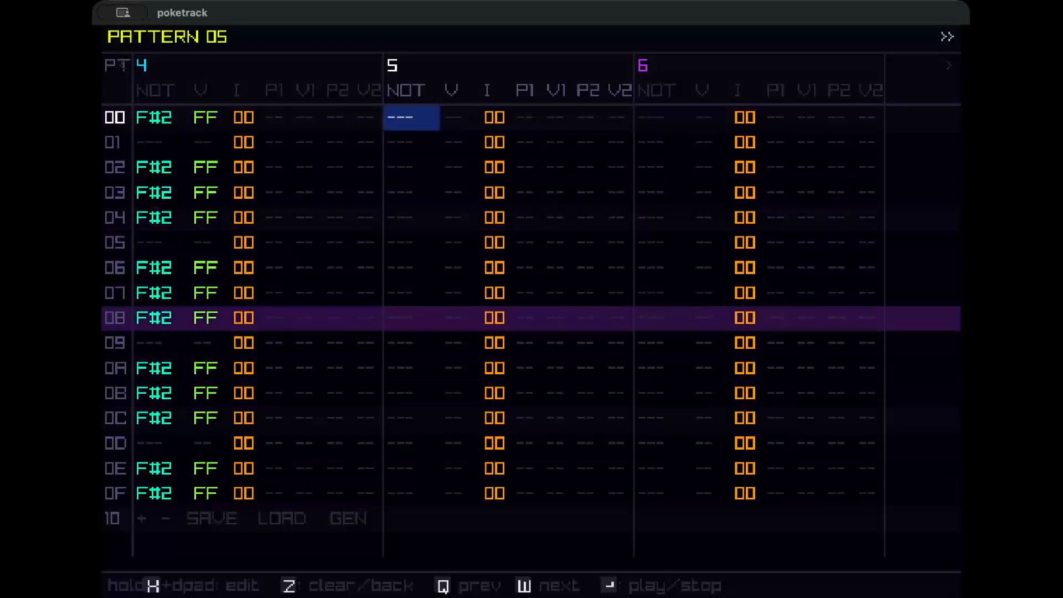
key(Left)
key(Left)
key(Left)
key(Left)
key(Left)
key(Left)
key(Left)
key(Left)
key(Left)
key(Left)
key(Left)
key(Left)
key(Left)
key(Left)
key(Left)
key(Left)
key(Left)
key(Left)
key(Left)
key(Left)
key(Left)
key(Left)
key(Left)
key(Left)
key(Left)
key(Left)
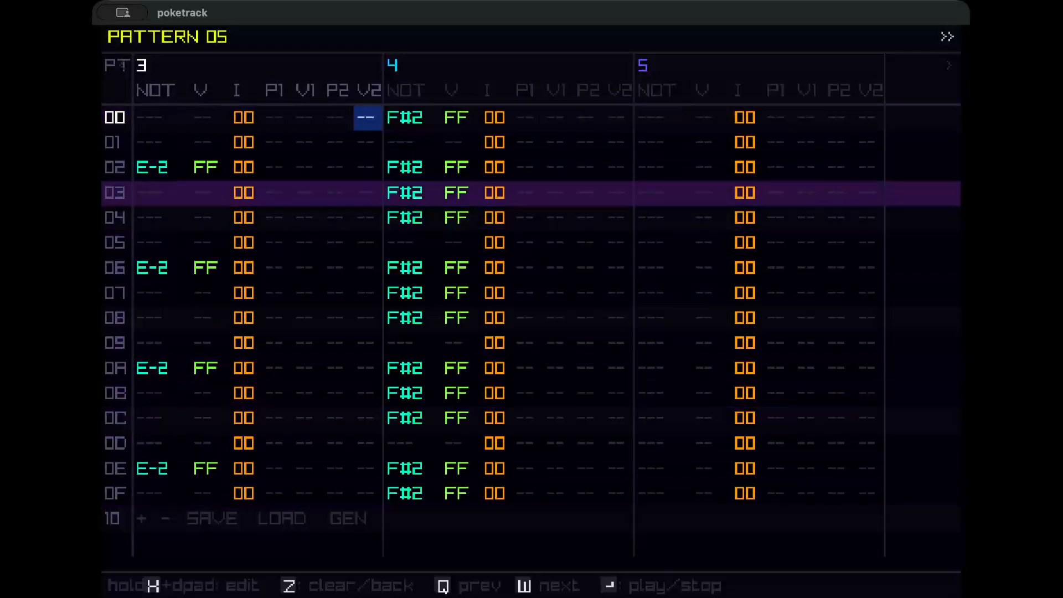
key(Left)
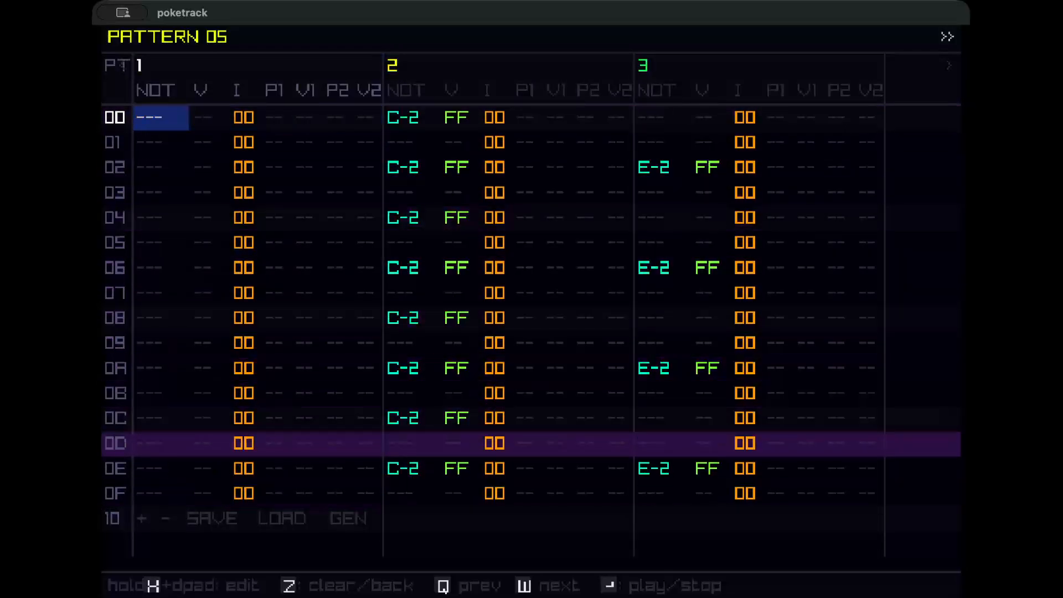
key(Return)
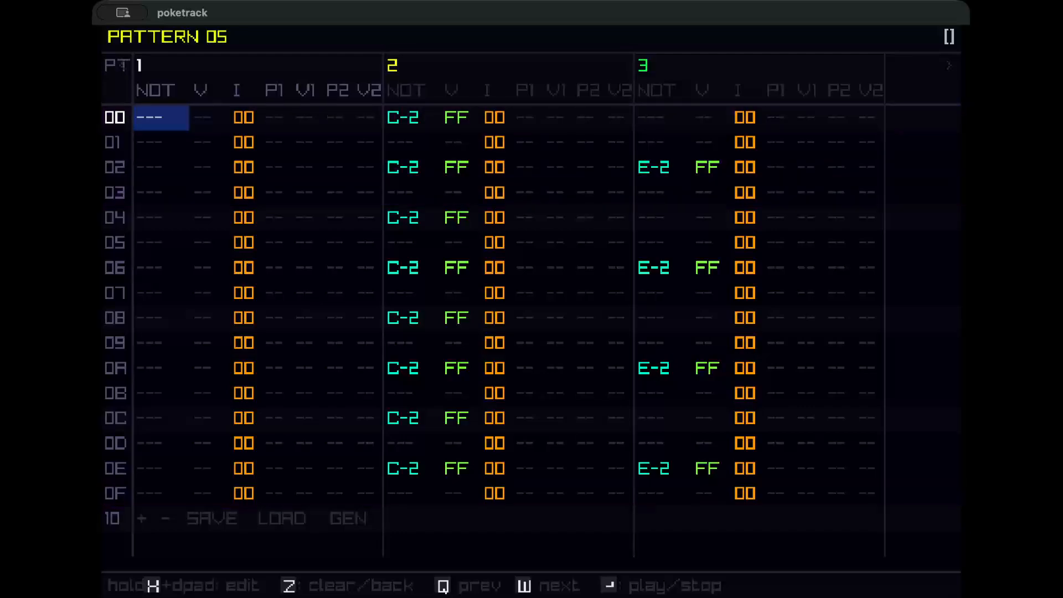
key(Left)
key(Left)
key(Left)
key(Left)
key(Left)
key(Left)
key(Left)
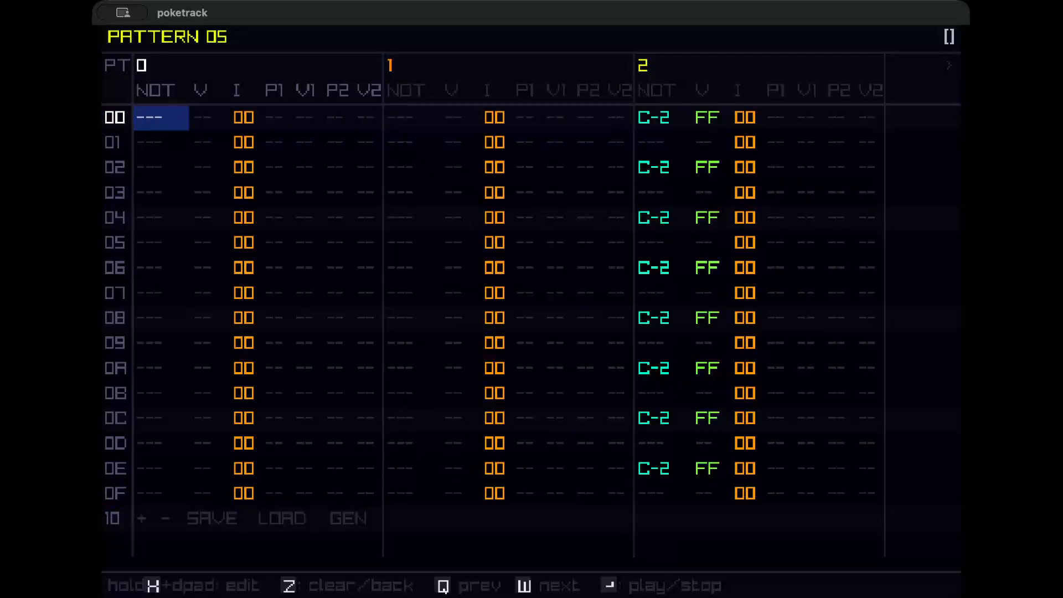
key(Right)
key(Right)
key(Right)
key(Right)
key(Right)
key(Right)
key(Right)
key(Right)
key(Right)
key(Right)
key(Right)
key(Right)
key(Right)
key(Right)
key(Right)
key(Right)
key(Right)
key(Right)
key(Right)
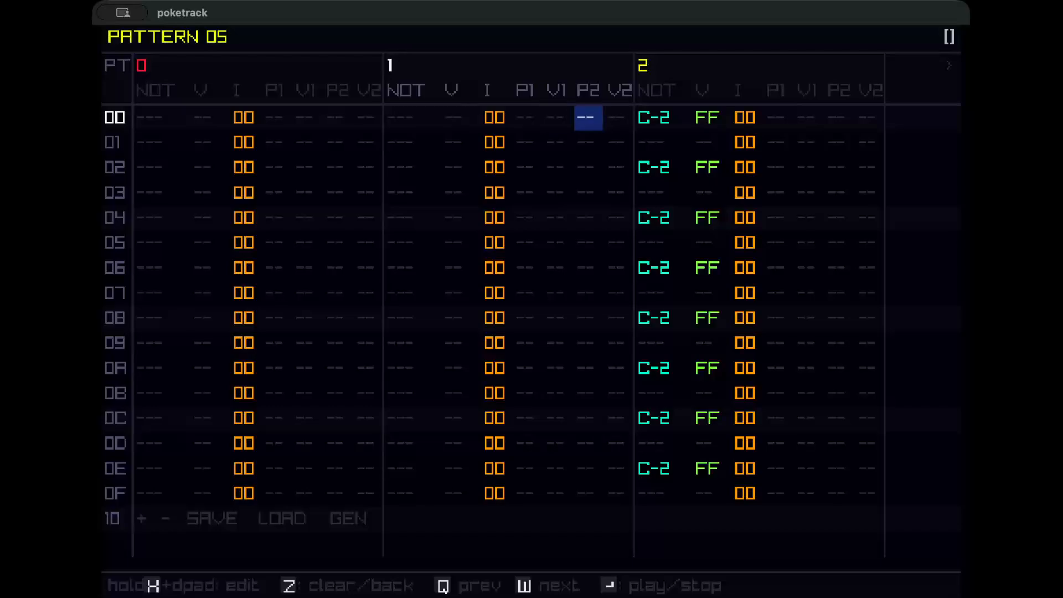
key(Right)
key(Right)
key(Right)
key(Right)
key(Right)
key(Right)
key(Right)
key(Right)
key(Right)
key(Right)
key(Right)
key(Right)
key(Right)
key(Right)
key(Right)
key(Right)
key(Right)
key(Right)
key(Right)
key(Right)
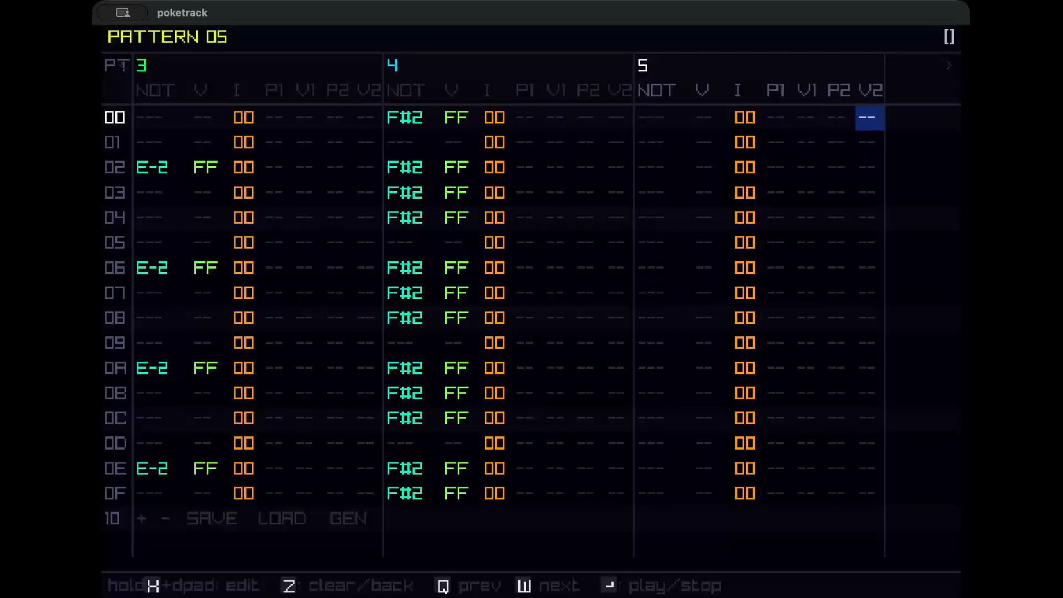
key(Left)
key(Left)
key(Left)
key(Left)
key(Left)
key(Left)
key(Left)
key(Left)
key(Left)
key(Left)
key(Left)
key(Left)
key(Left)
key(Left)
key(Left)
key(Left)
key(Left)
key(Left)
key(Left)
key(Left)
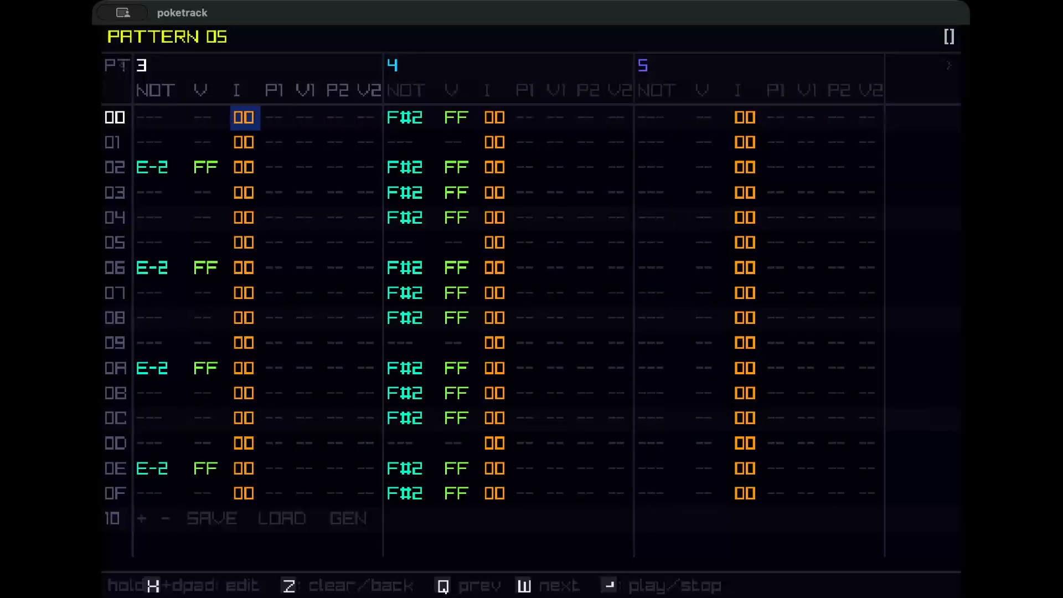
key(Left)
key(Left)
key(Left)
key(Left)
key(Left)
key(Left)
key(Left)
key(Left)
key(Left)
key(Left)
key(Left)
key(Left)
key(Left)
key(Left)
key(Left)
key(Left)
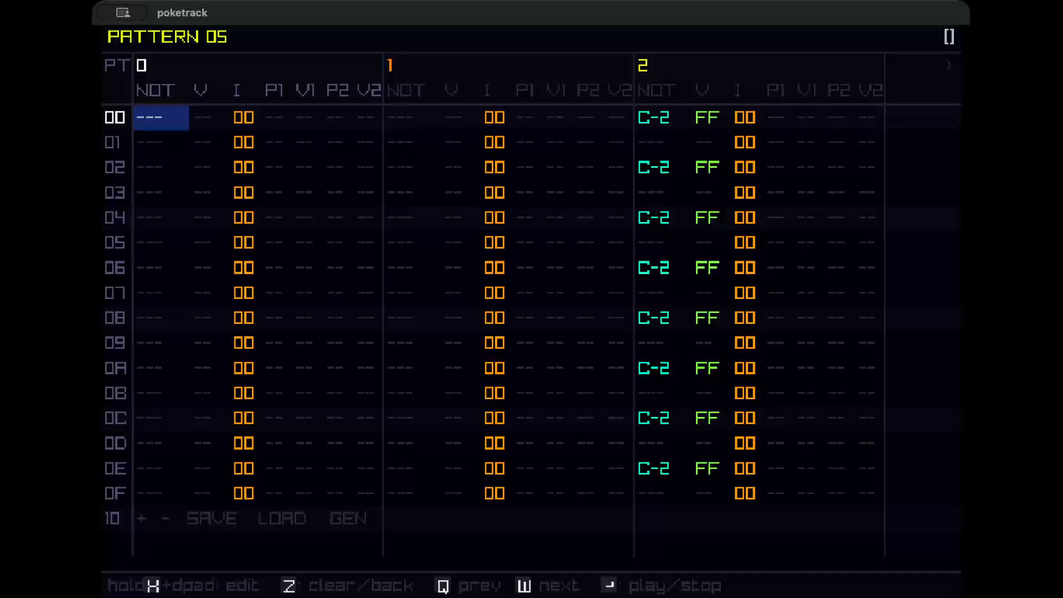
Open the song view and clear the pattern entries in rows 00 to 04 of channel 0.
key(w)
key(q)
key(q)
key(Left)
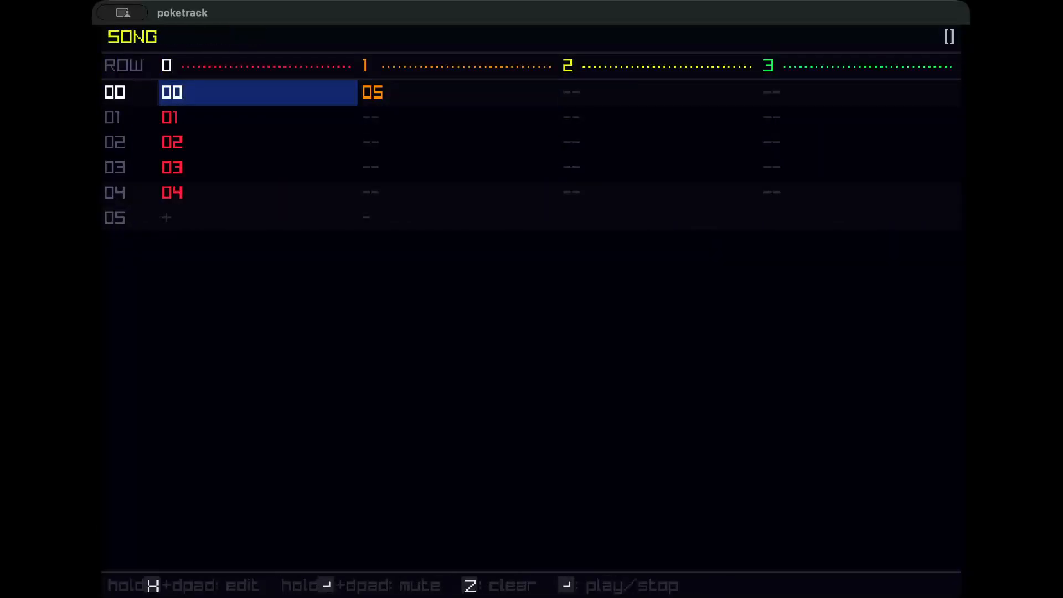
key(z)
key(Down)
key(z)
key(Down)
key(z)
key(Down)
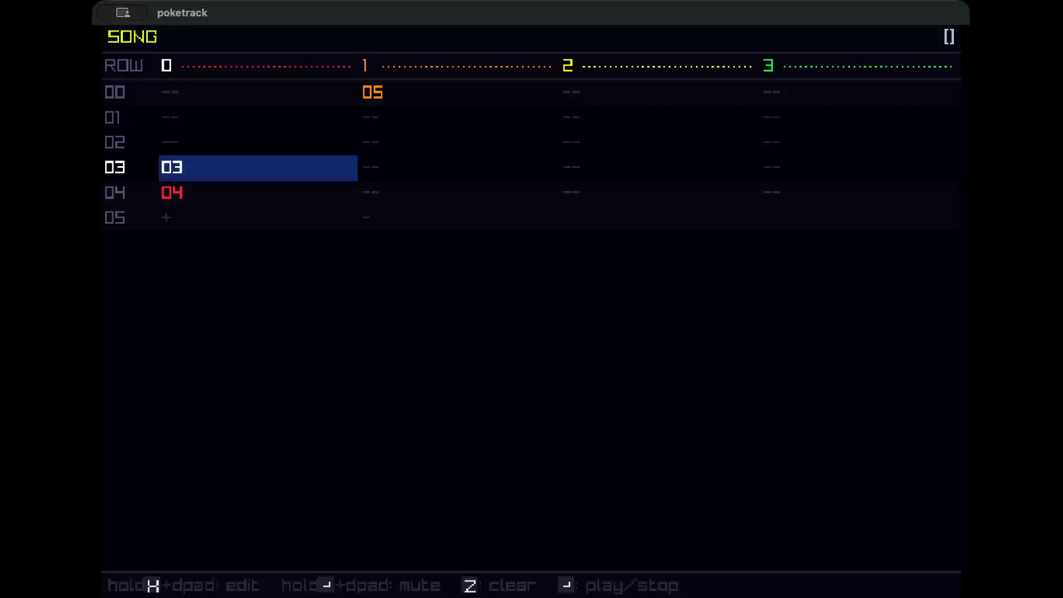
key(z)
key(Down)
key(z)
key(Up)
Place pattern 05 in channel 0 and pattern 06 in channel 1 of song row 00, and play the song.
key(Up)
key(Up)
key(Up)
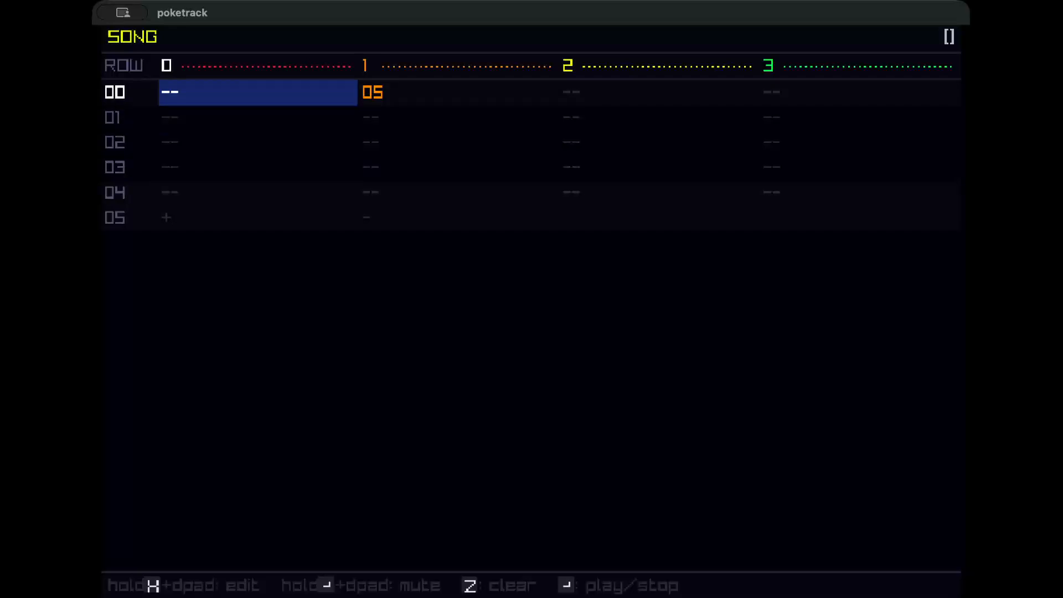
key(x)
key(Up)
key(Right)
key(x)
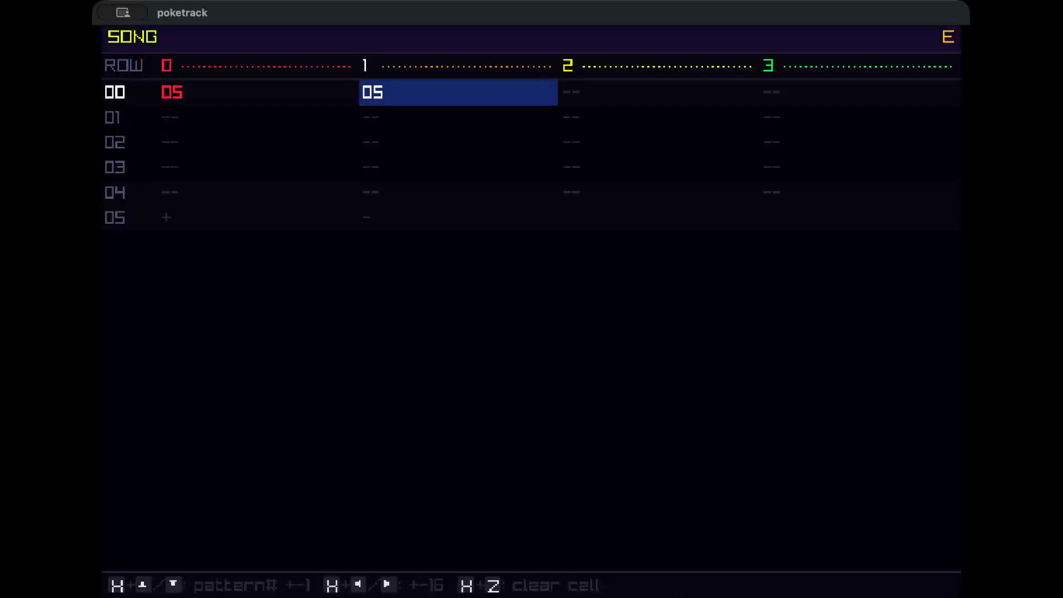
key(Up)
key(Left)
key(Return)
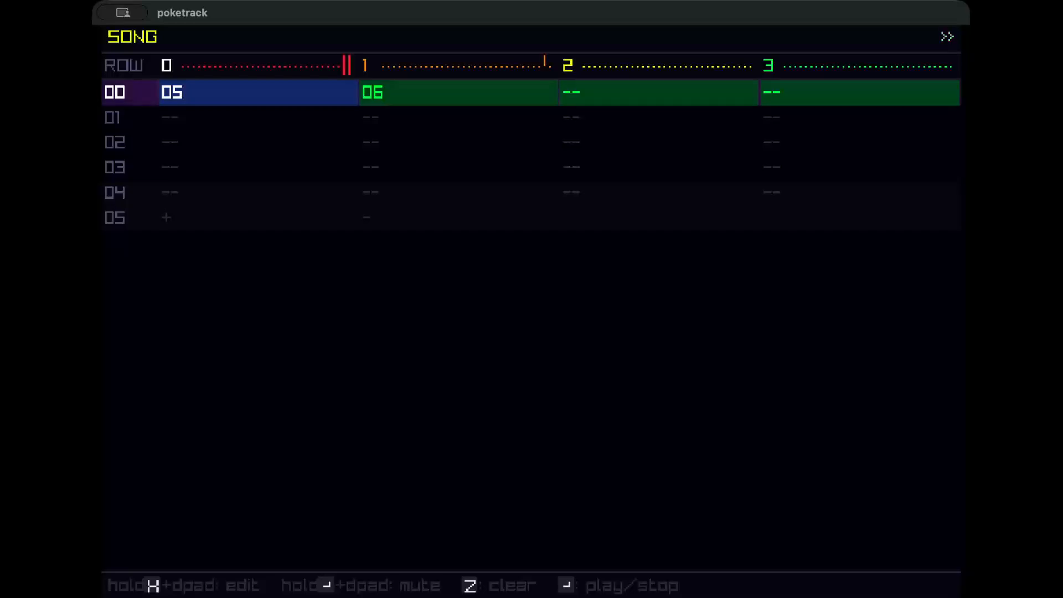
Open pattern 06 and enter a C-2 note with instrument 01 in row 00 of track 0.
key(Right)
key(x)
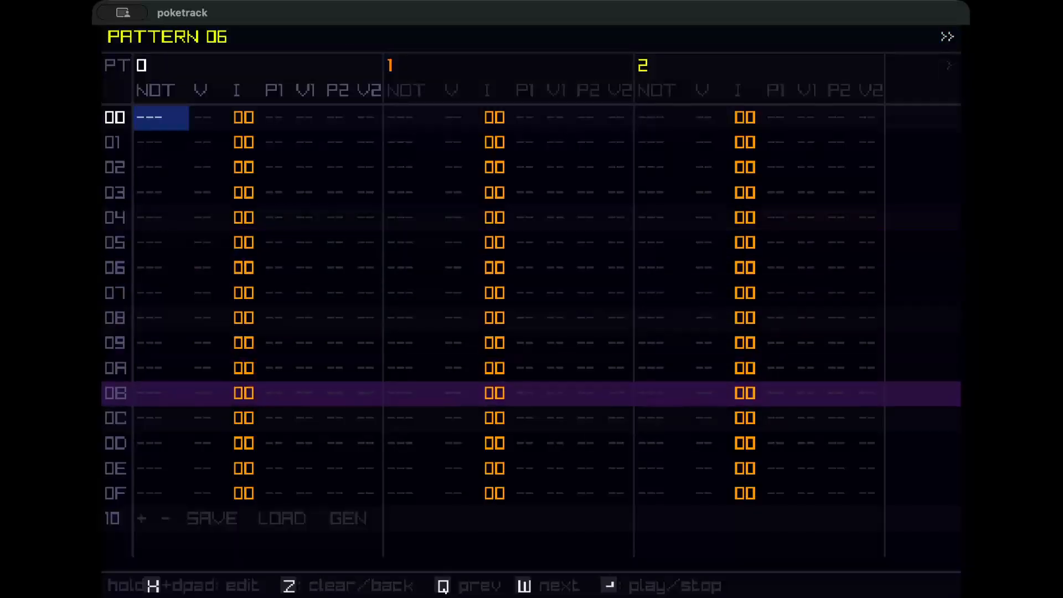
key(x)
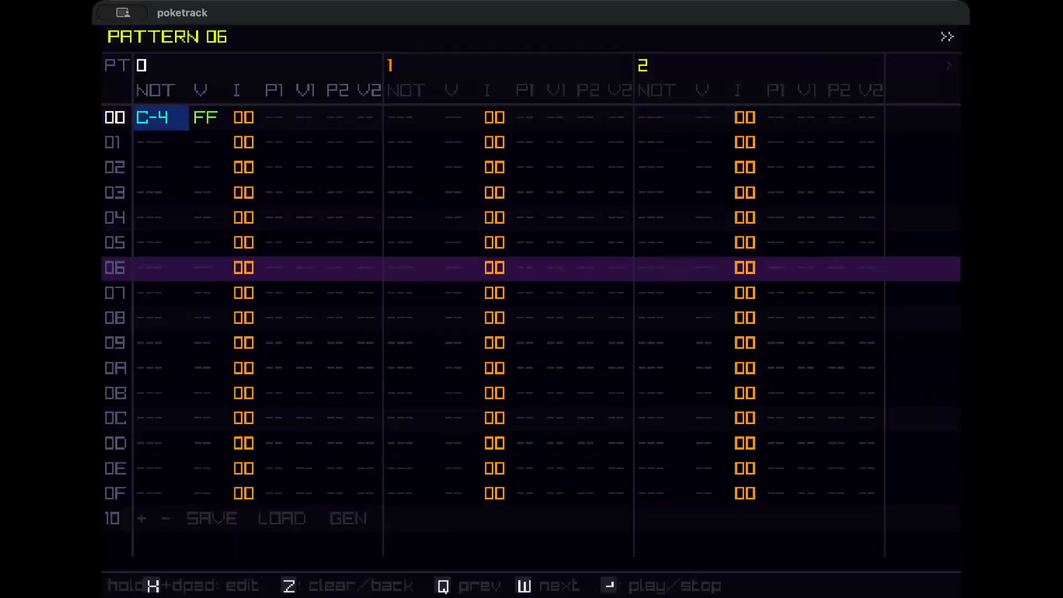
key(x+Down)
key(x+Down)
key(x+Left)
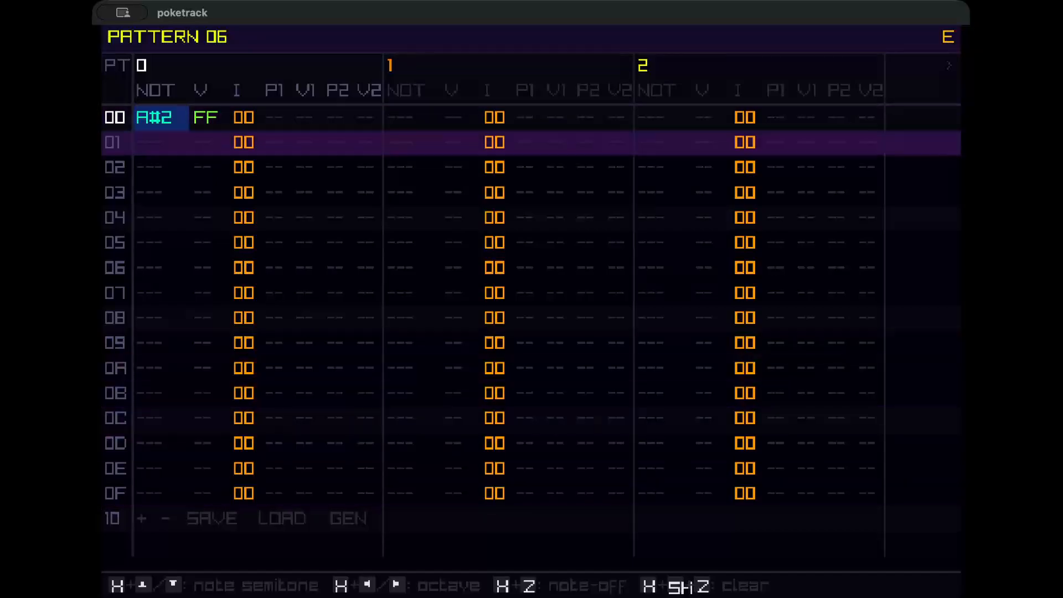
key(x+Left)
key(Right)
key(x+Up)
key(Left)
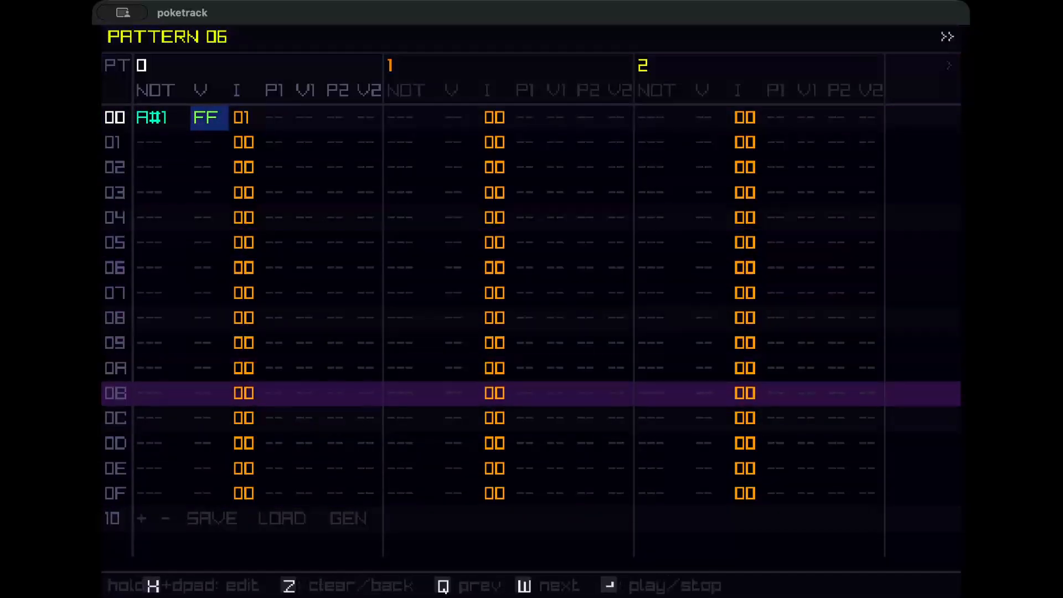
key(Left)
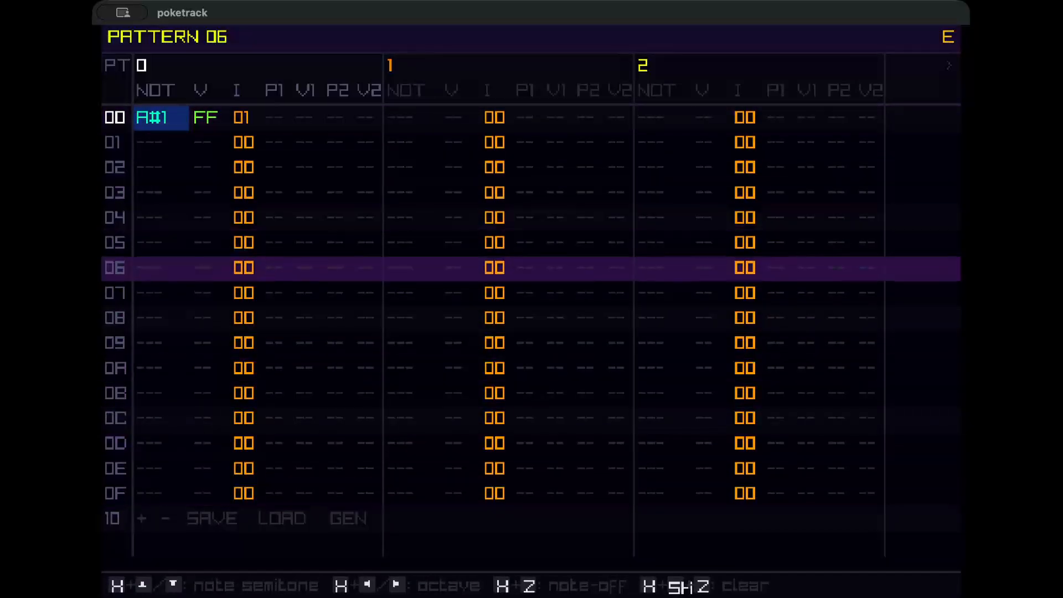
key(x+Down)
key(x+Down)
key(x+Up)
key(x+Up)
key(x+Up)
key(x+Up)
key(x+Up)
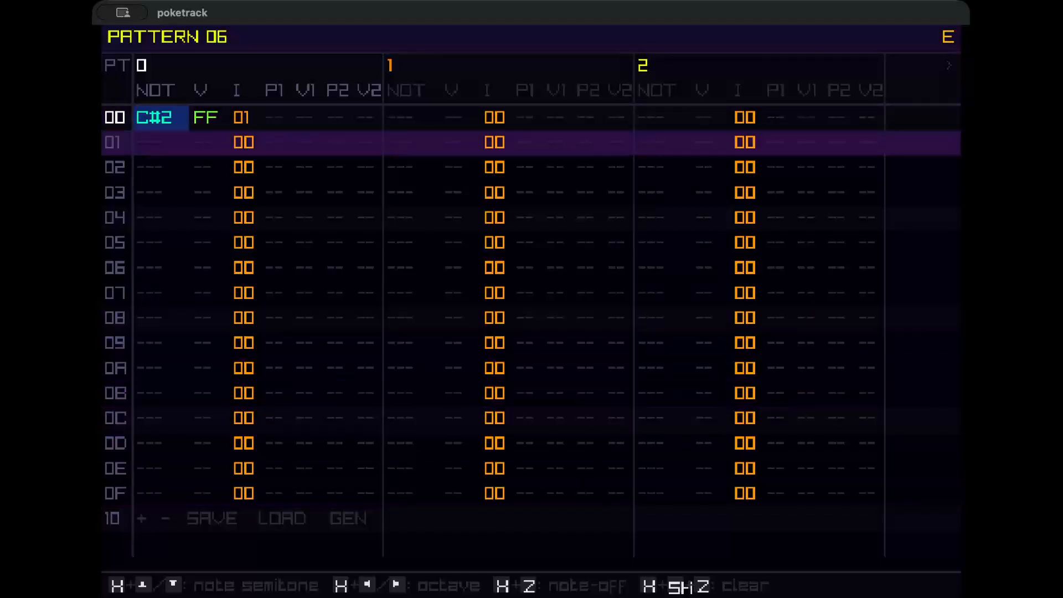
key(x+Down)
Add a D-2 note in row 08 of track 0.
key(Down)
key(Down)
key(Down)
key(Down)
key(Down)
key(Down)
key(Down)
key(Down)
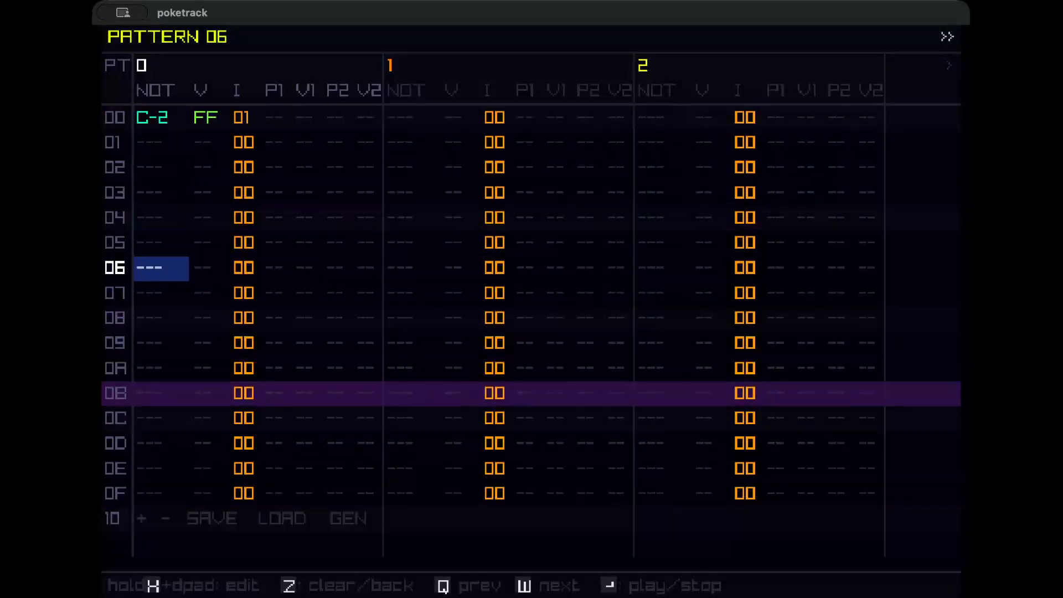
key(x)
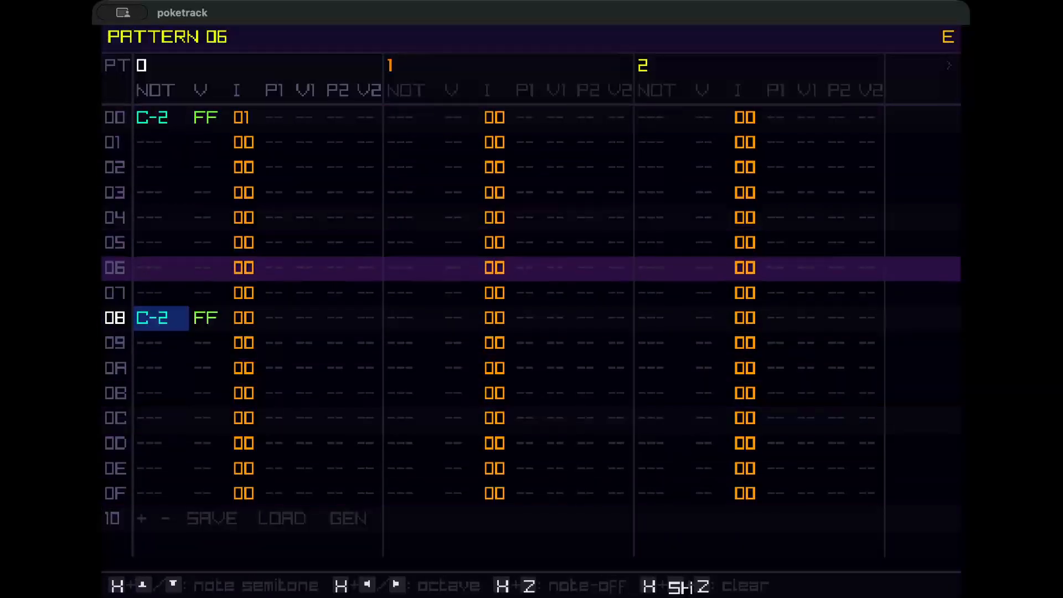
key(x+Down)
key(x+Up)
key(x+Up)
key(x+Up)
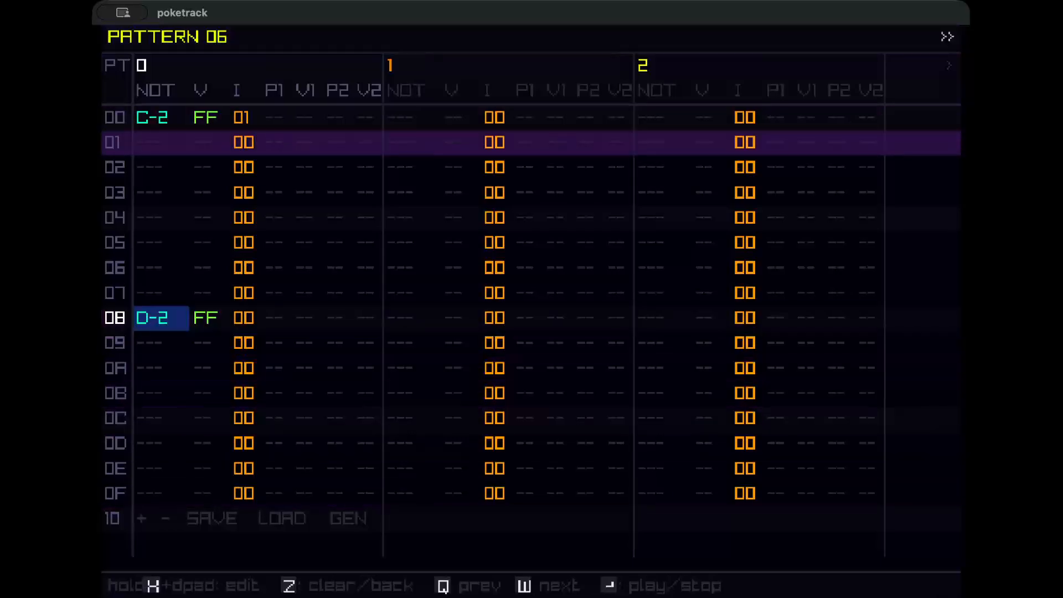
Set the instrument of every row on track 0 to 01.
key(Up)
key(Right)
key(Right)
key(Up)
key(Up)
key(Up)
key(Up)
key(Up)
key(Up)
key(Up)
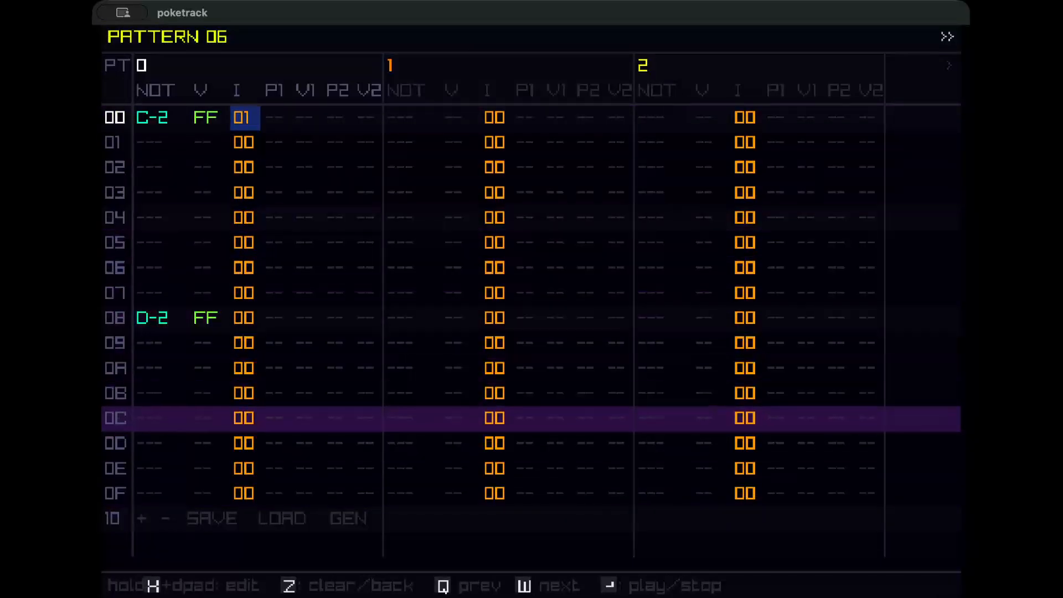
key(x)
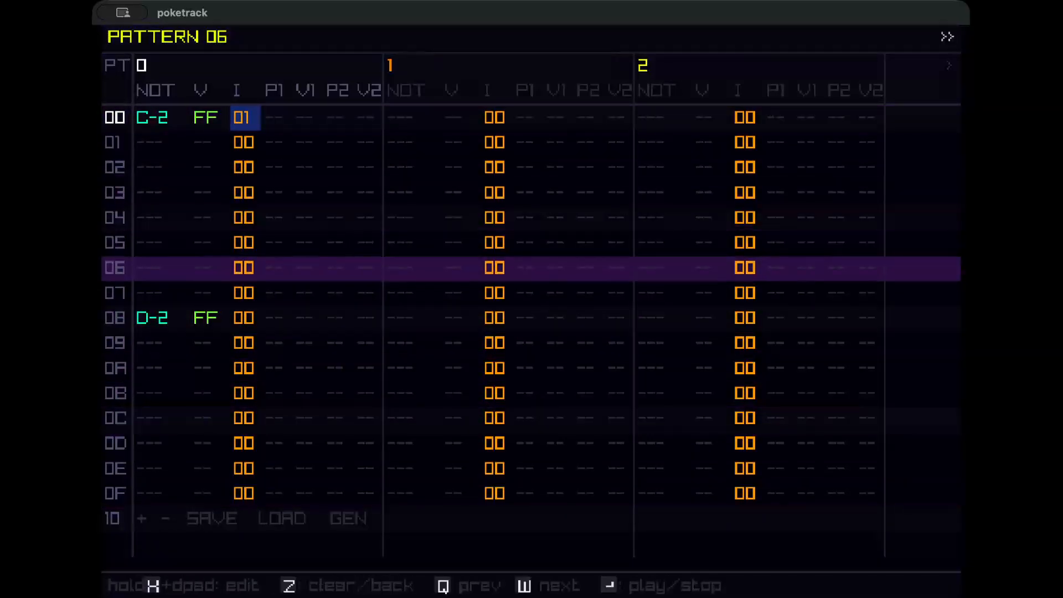
key(x)
key(x)
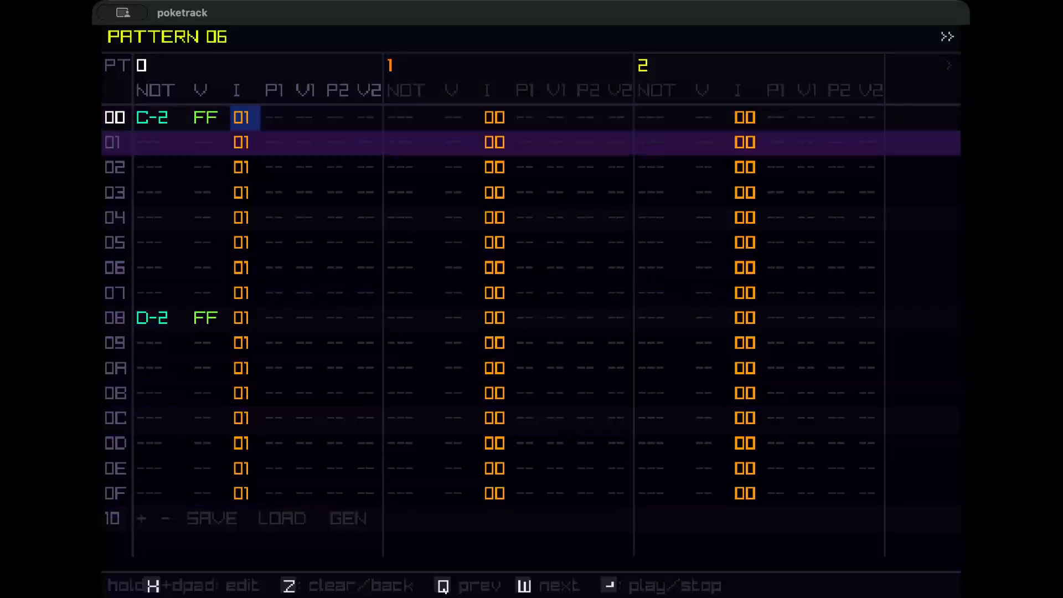
Play pattern 06, then return to the song view.
key(Return)
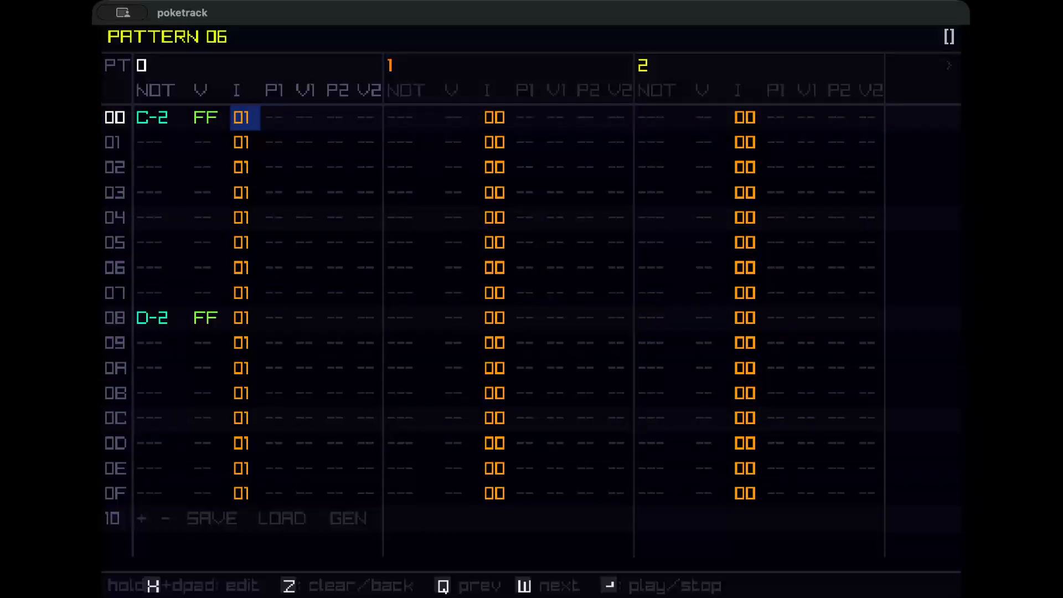
key(z)
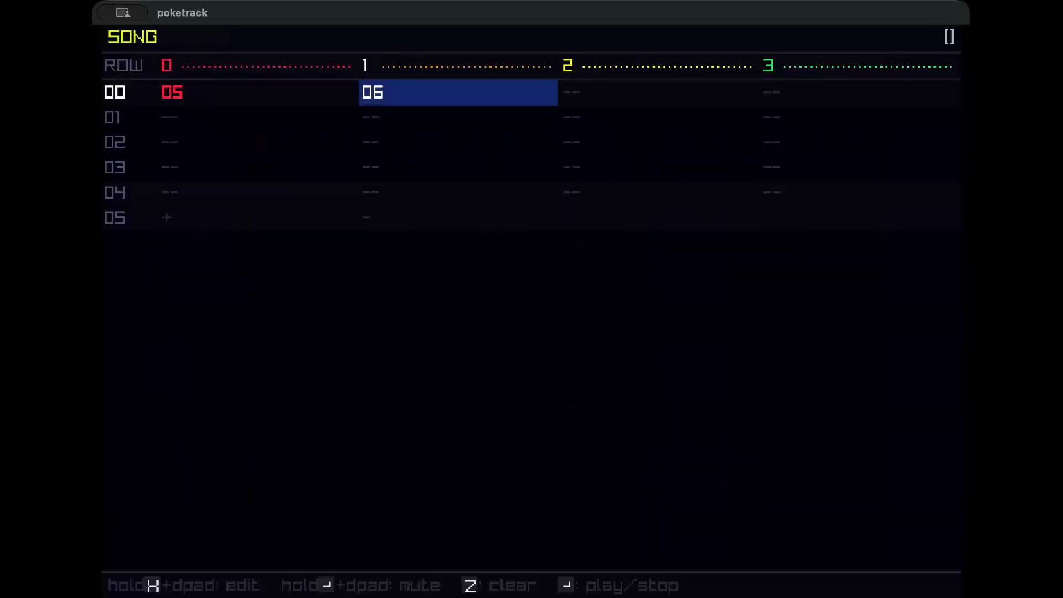
key(Left)
key(Right)
key(Left)
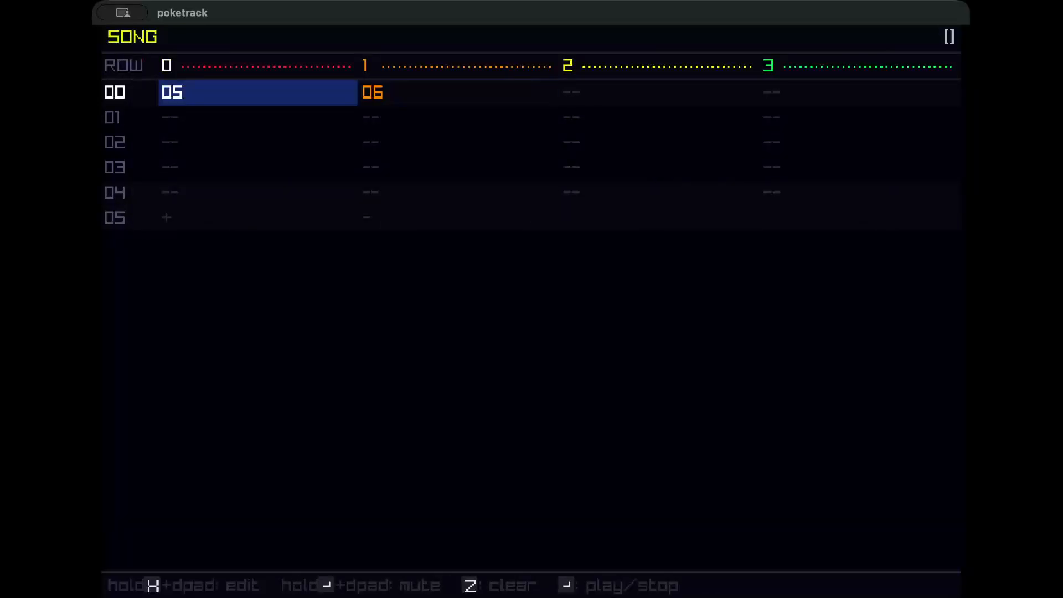
Adjust the song's BPM in the main menu and return to the song view.
key(Escape)
key(h+Down)
key(h+Down)
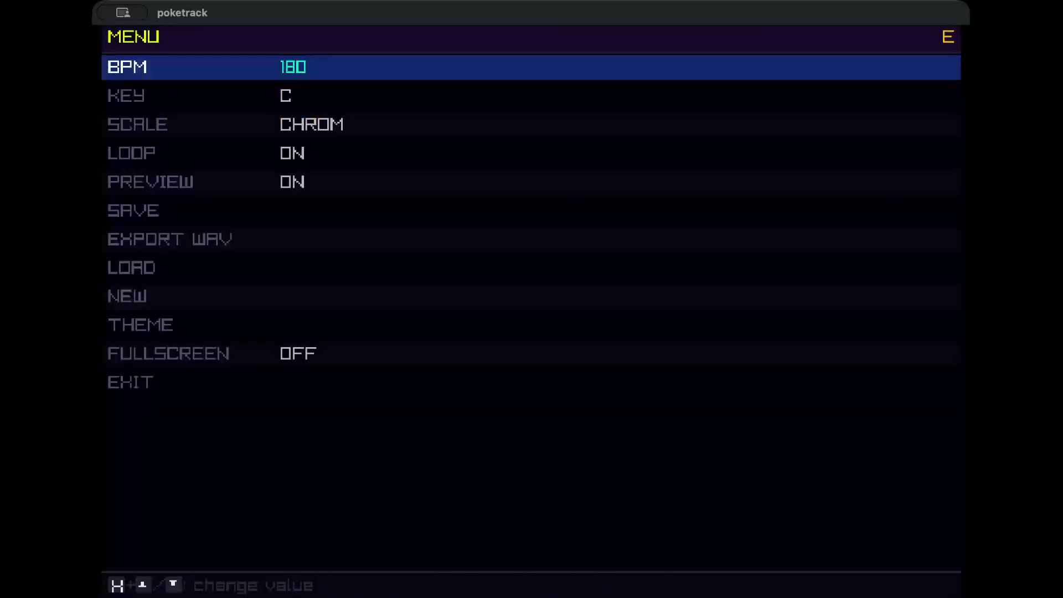
key(h+Down)
key(h+Down)
key(h+Down)
key(z)
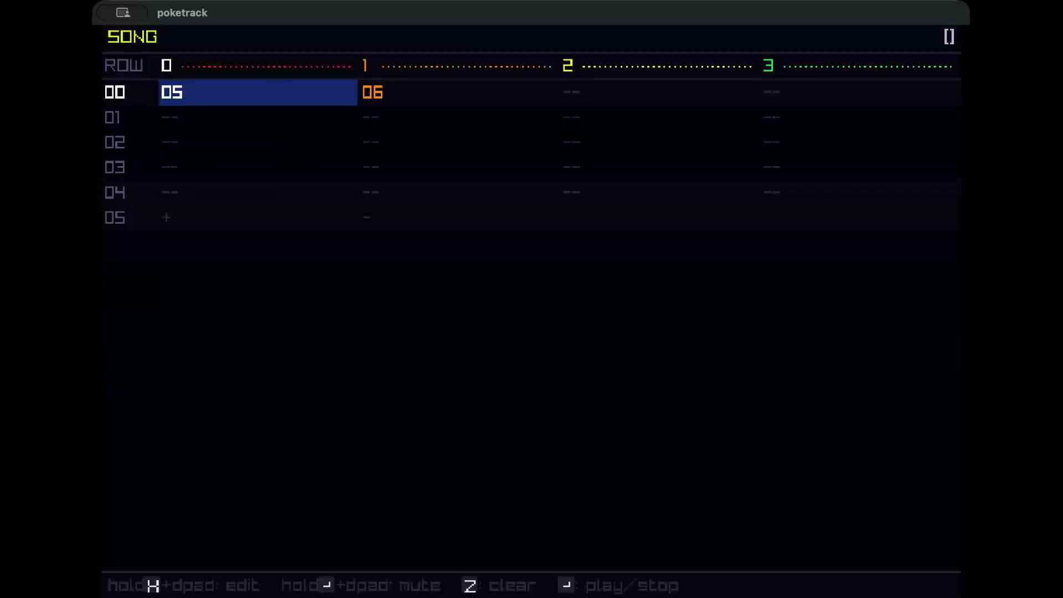
Change the pattern in row 00 of channel 0 to 00.
key(h+Left)
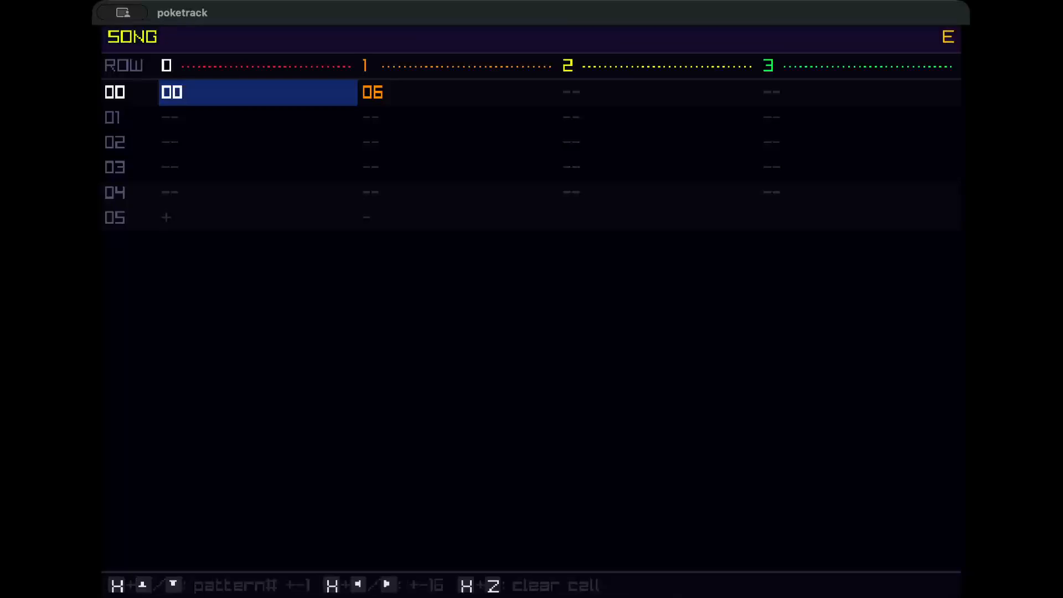